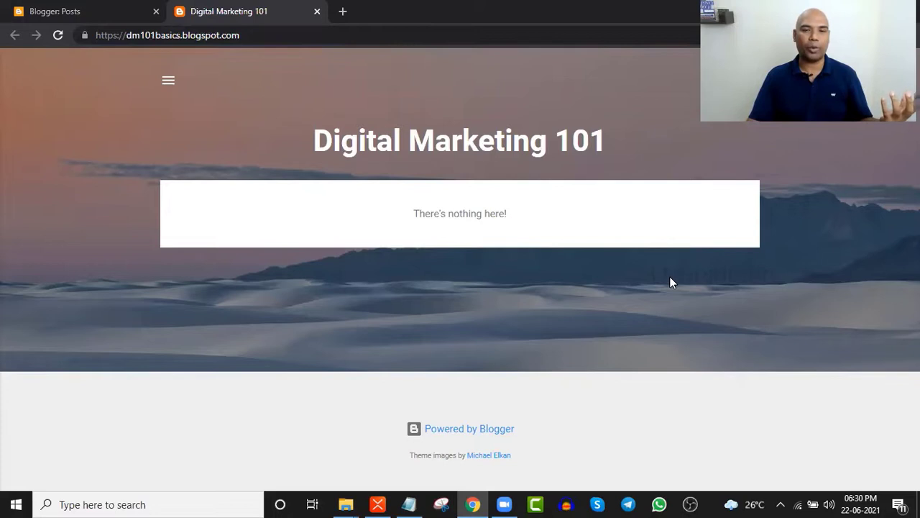
pyautogui.moveTo(517, 229); pyautogui.dragTo(407, 302)
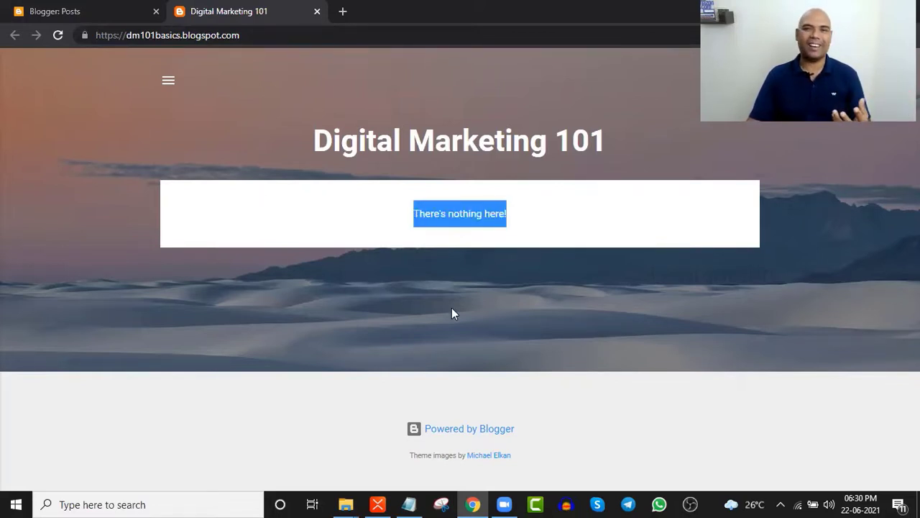
pyautogui.click(169, 83)
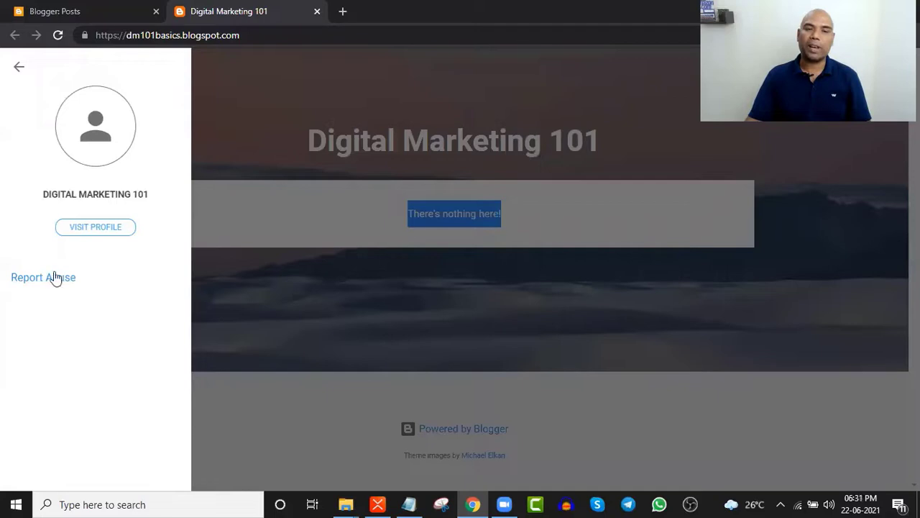
pyautogui.click(20, 71)
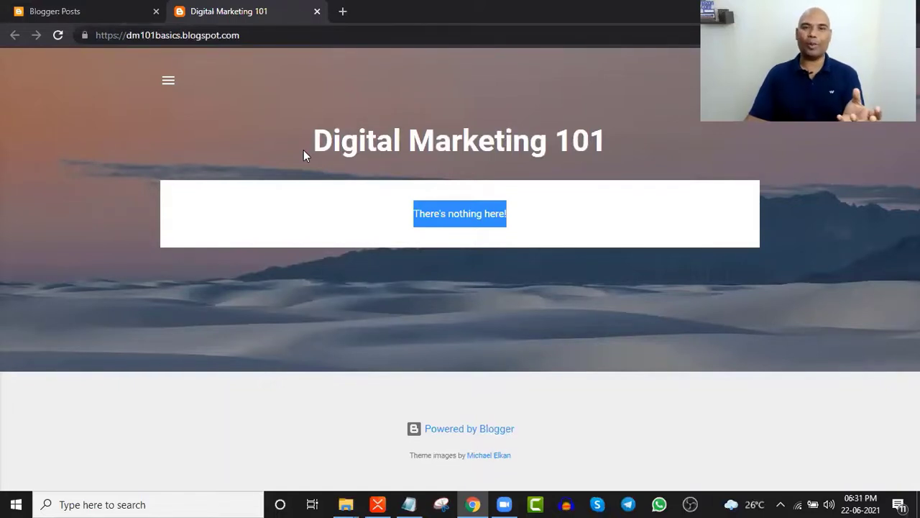
# - Open the blog's Theme page showing Contempo Light current, briefly checking the live blog
pyautogui.click(121, 8)
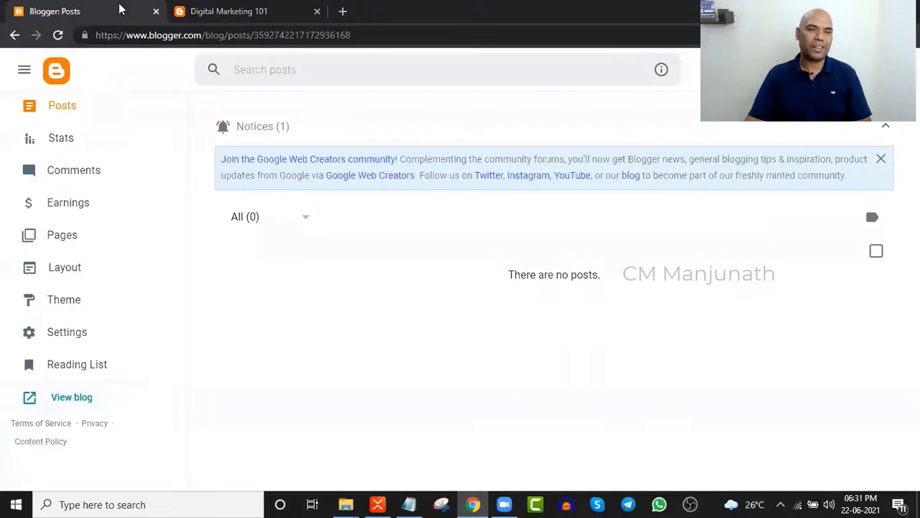
pyautogui.click(62, 301)
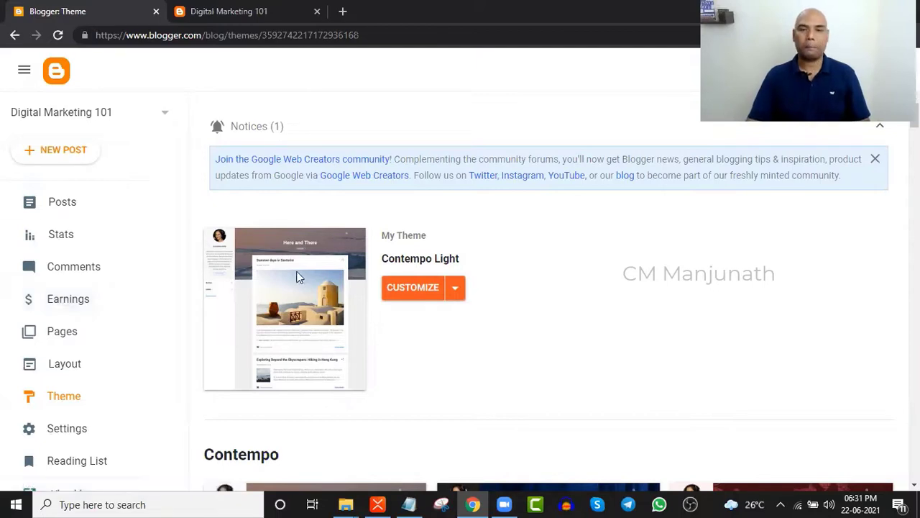
pyautogui.scroll(-1, 298, 301)
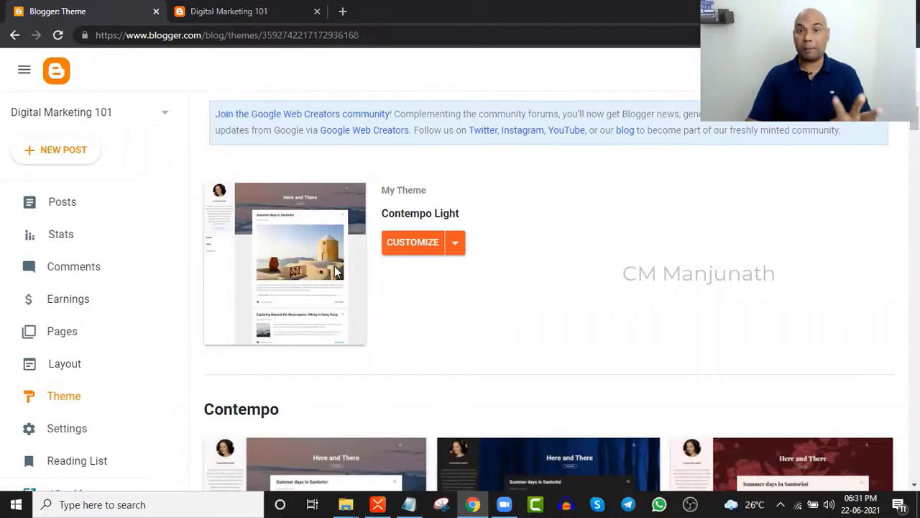
pyautogui.hotkey('ctrl', 'Tab')
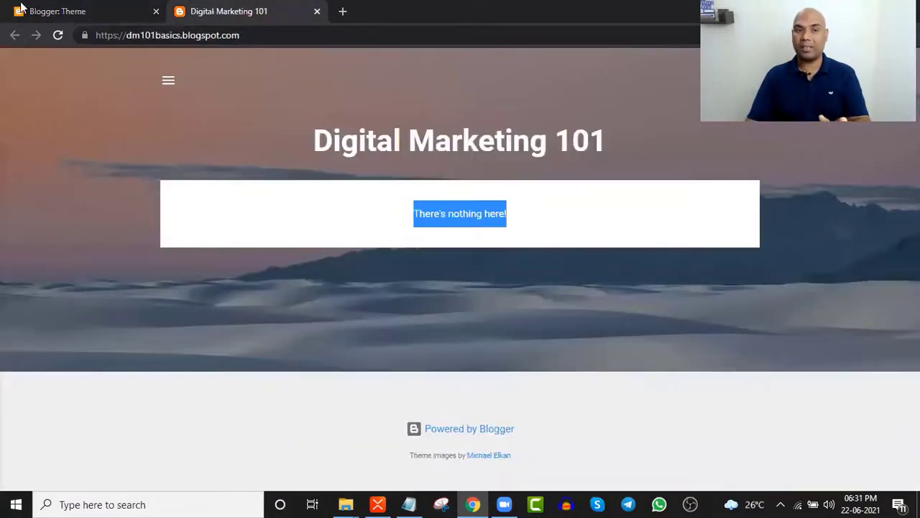
pyautogui.click(82, 12)
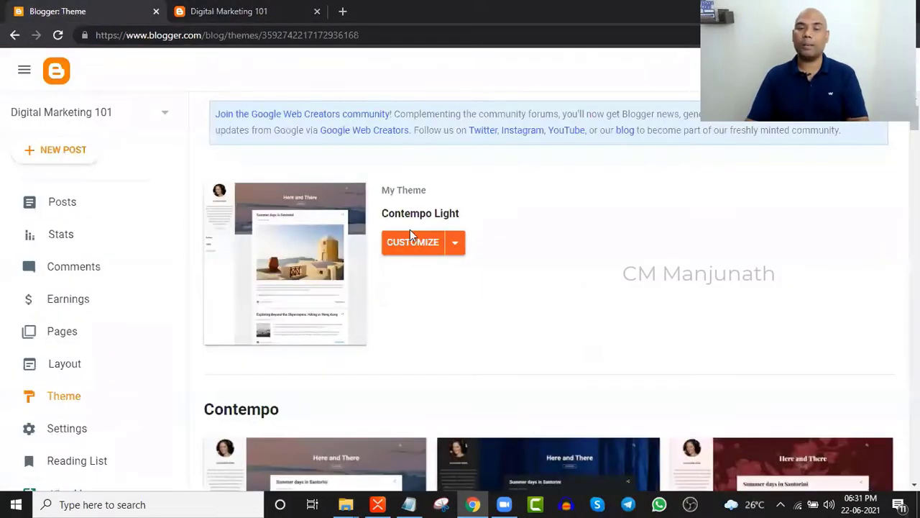
pyautogui.scroll(-3, 435, 276)
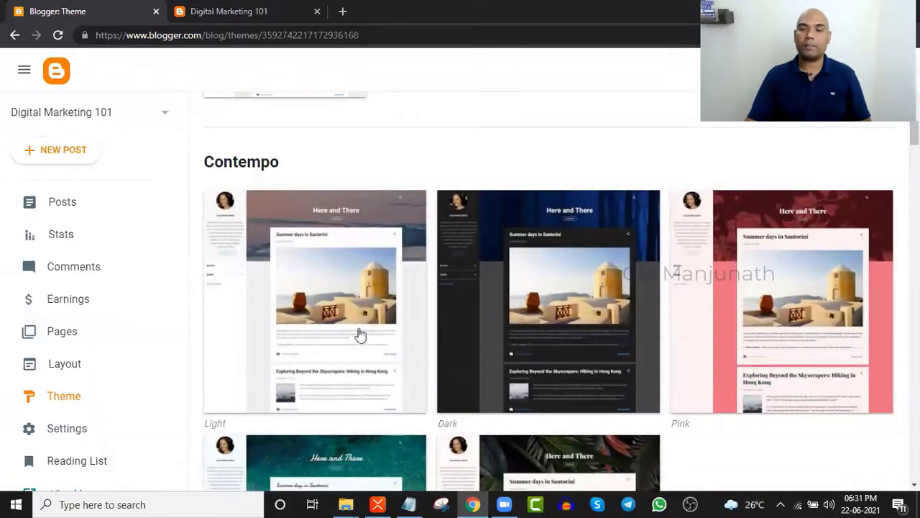
# - Preview the blog in the Emporio Porcelain theme, then exit the preview without applying
pyautogui.scroll(-1, 475, 345)
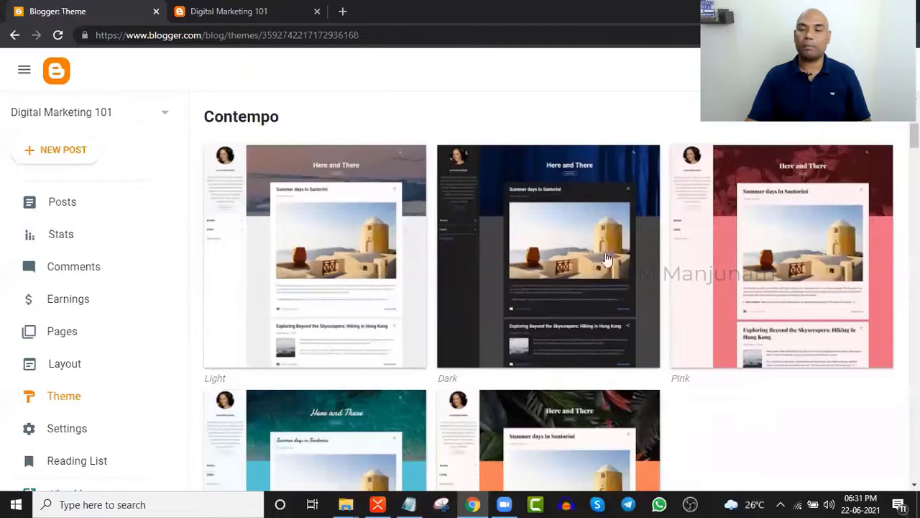
pyautogui.scroll(-5, 510, 419)
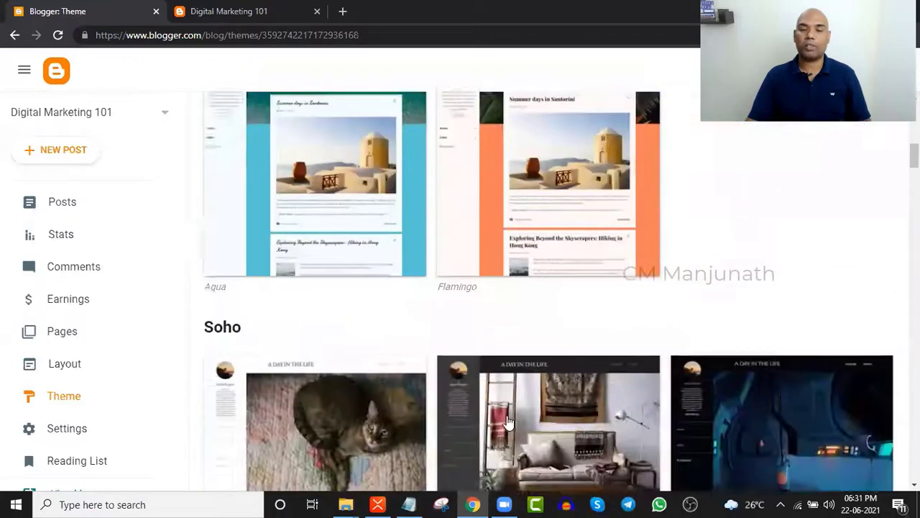
pyautogui.scroll(-3, 509, 423)
pyautogui.scroll(-2, 503, 321)
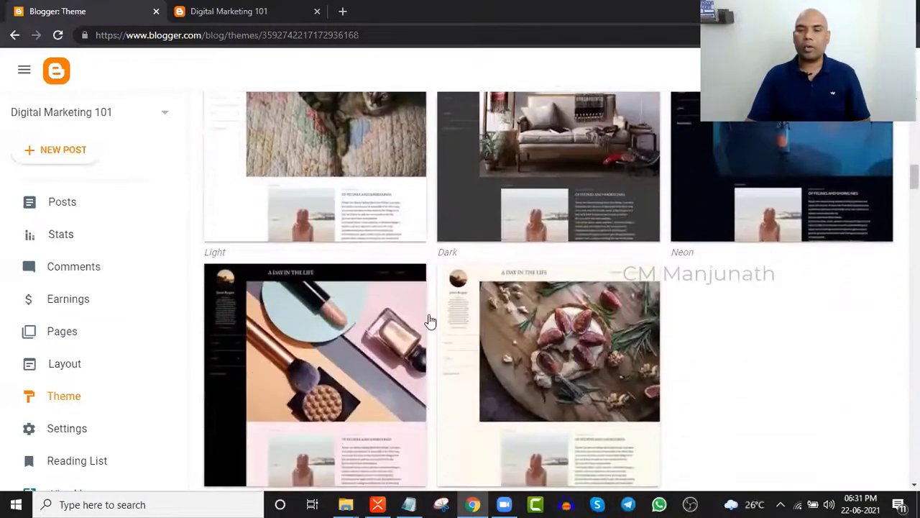
pyautogui.scroll(-5, 424, 317)
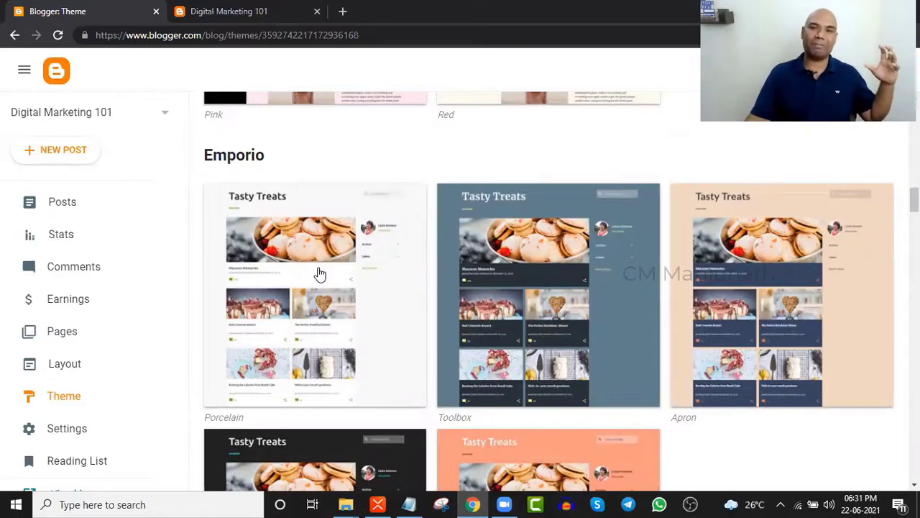
pyautogui.click(315, 232)
pyautogui.scroll(-1, 390, 211)
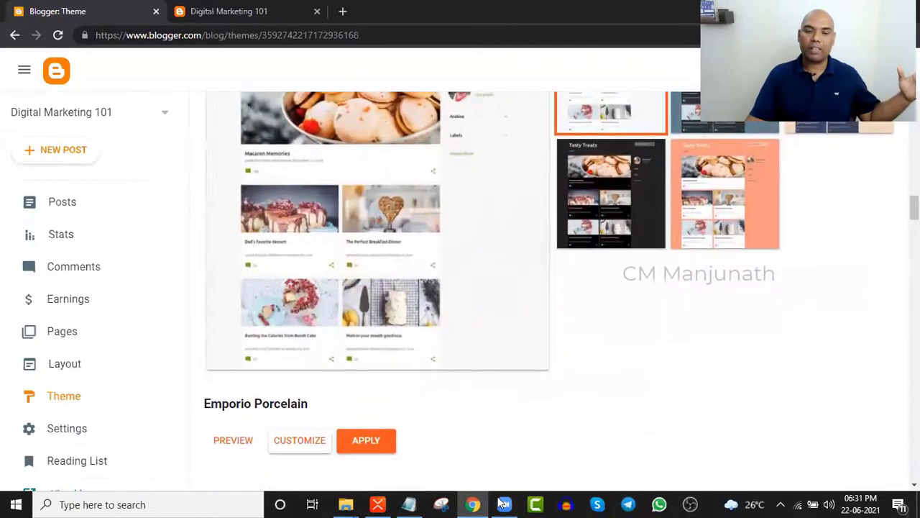
pyautogui.scroll(-1, 245, 436)
pyautogui.click(233, 350)
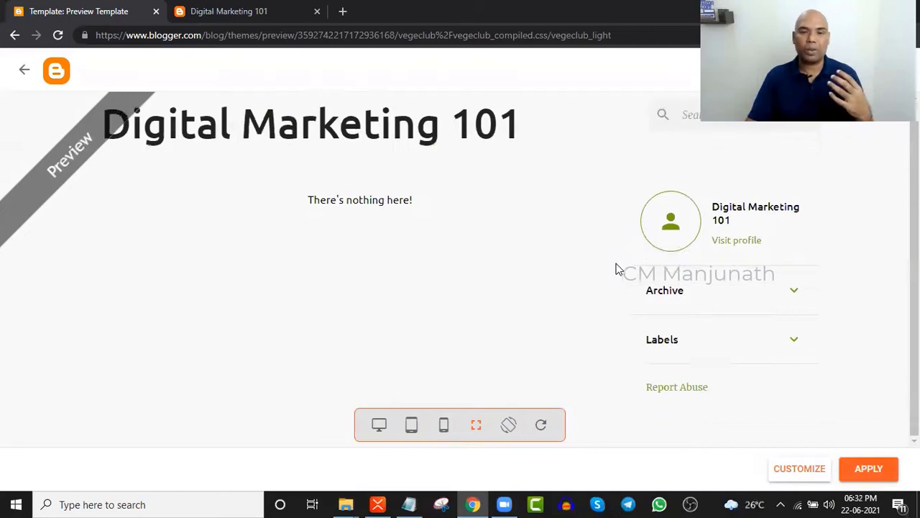
pyautogui.click(21, 69)
# - Browse the theme gallery and expand the Notable Light theme's details
pyautogui.scroll(-1, 464, 323)
pyautogui.scroll(2, 409, 308)
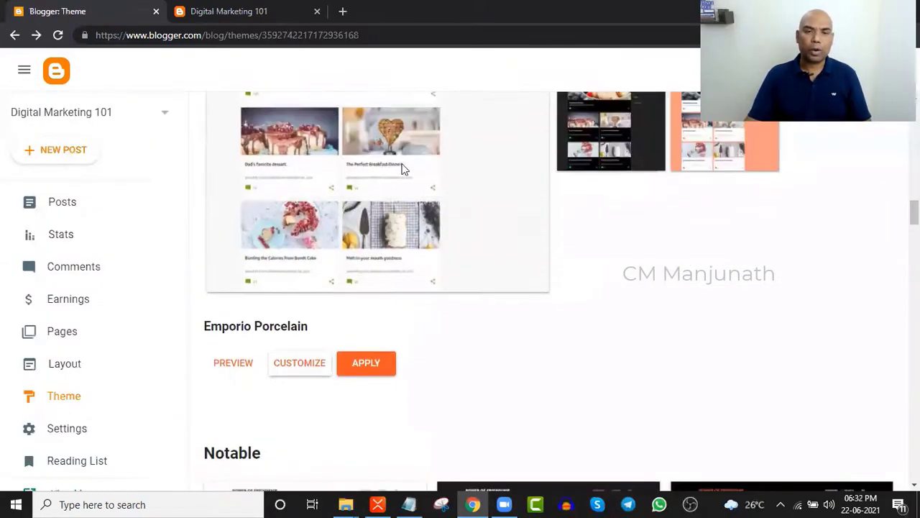
pyautogui.scroll(-5, 395, 247)
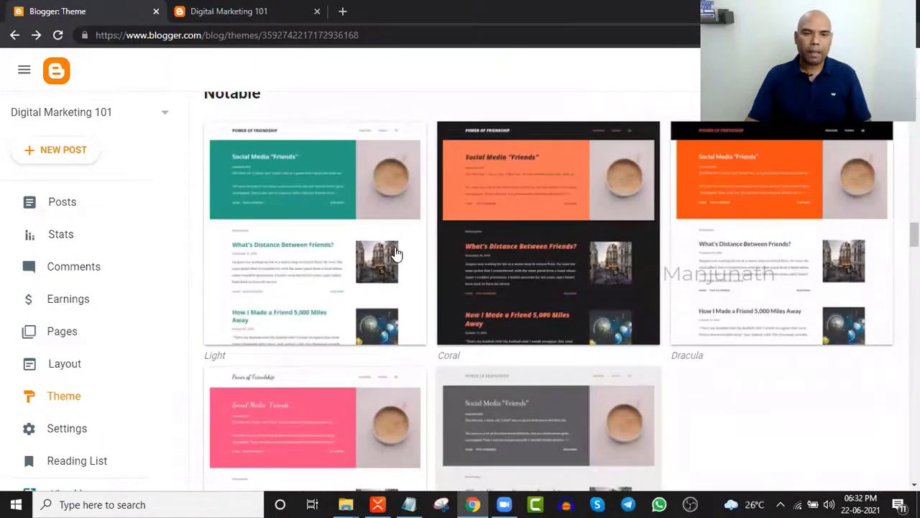
pyautogui.scroll(-9, 395, 253)
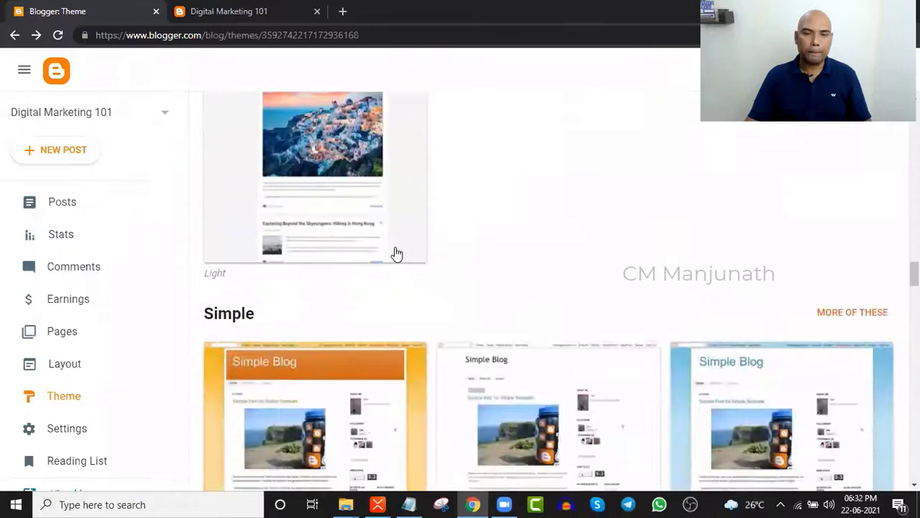
pyautogui.scroll(-8, 395, 254)
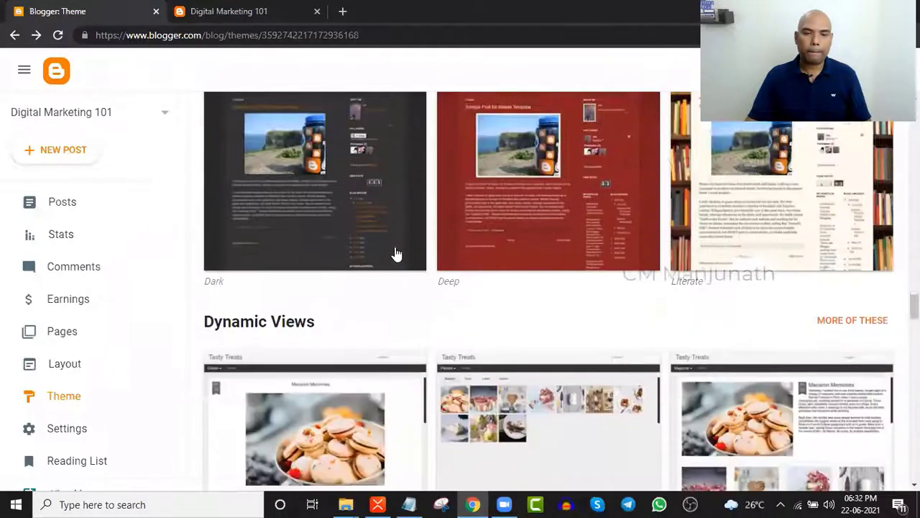
pyautogui.scroll(-8, 395, 253)
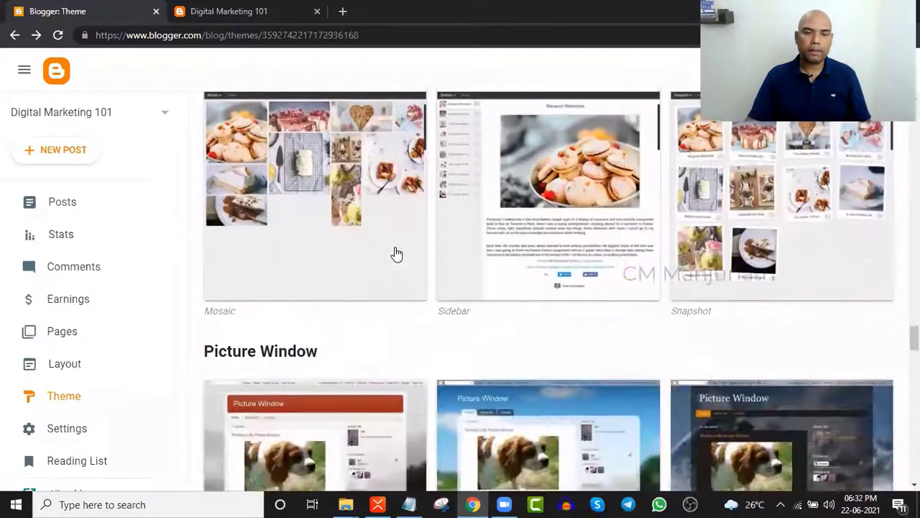
pyautogui.scroll(-8, 396, 253)
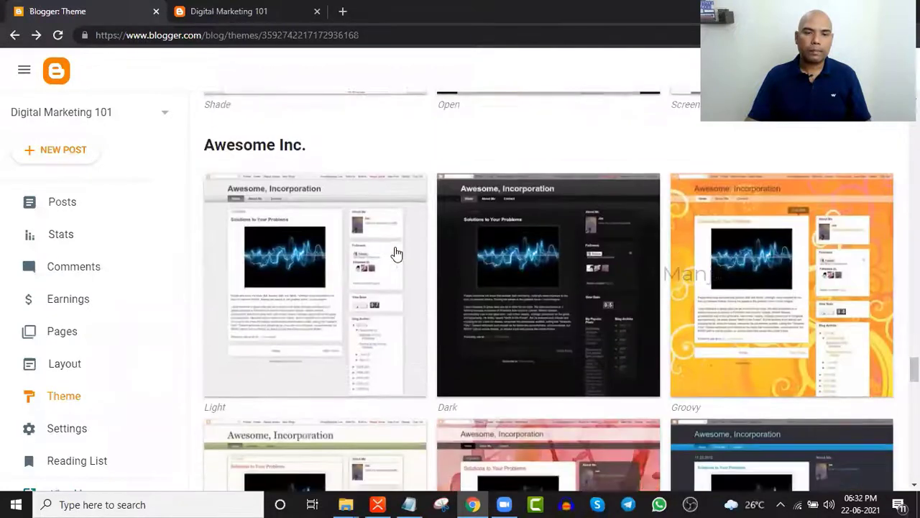
pyautogui.scroll(-8, 397, 253)
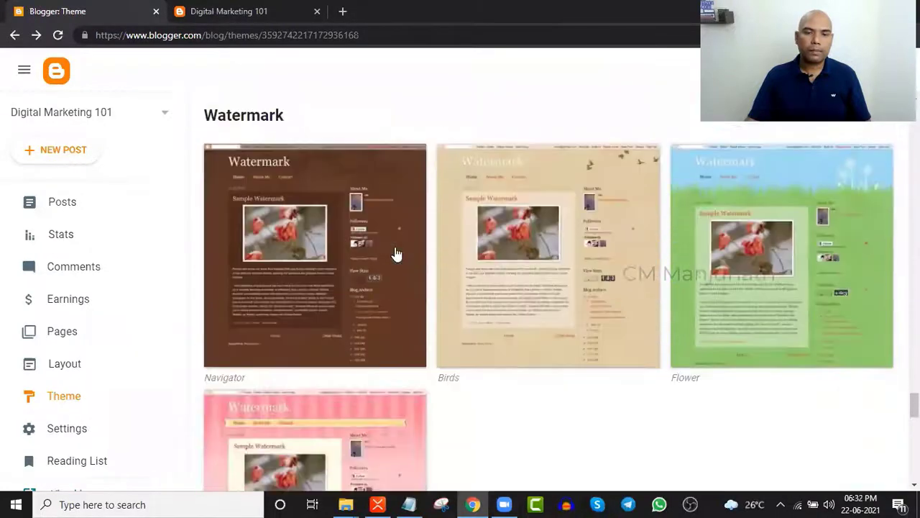
pyautogui.scroll(-8, 394, 254)
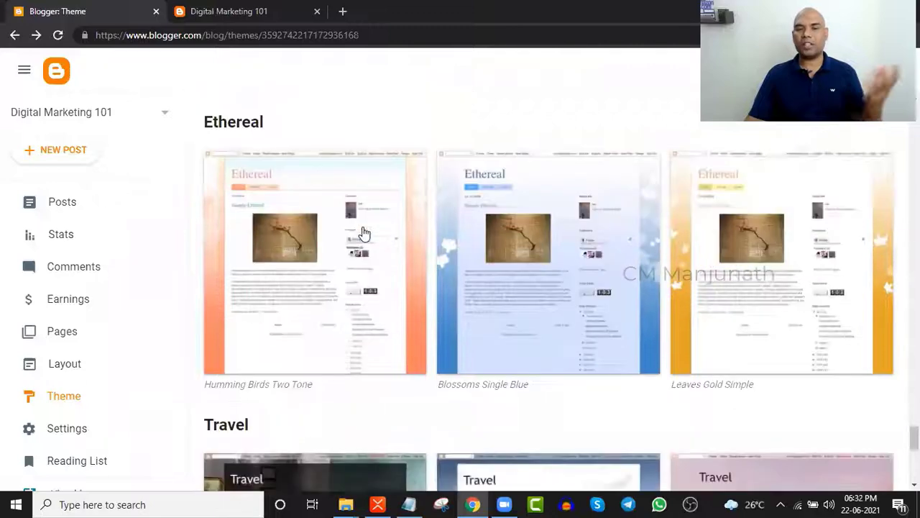
pyautogui.scroll(-3, 363, 232)
pyautogui.scroll(-3, 367, 277)
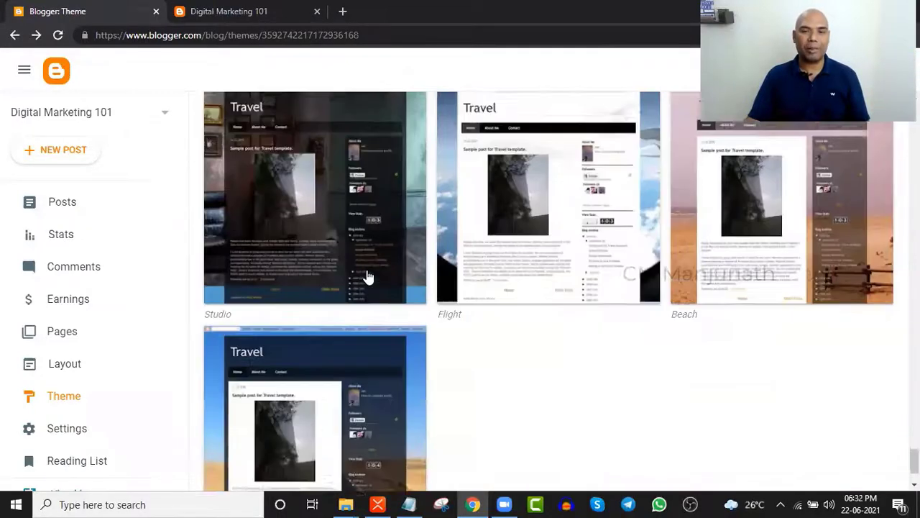
pyautogui.scroll(14, 368, 278)
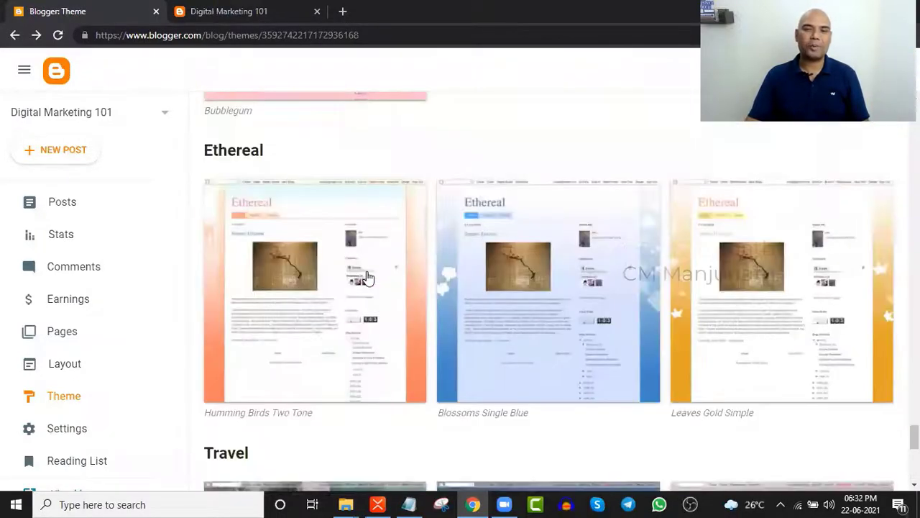
pyautogui.scroll(10, 368, 278)
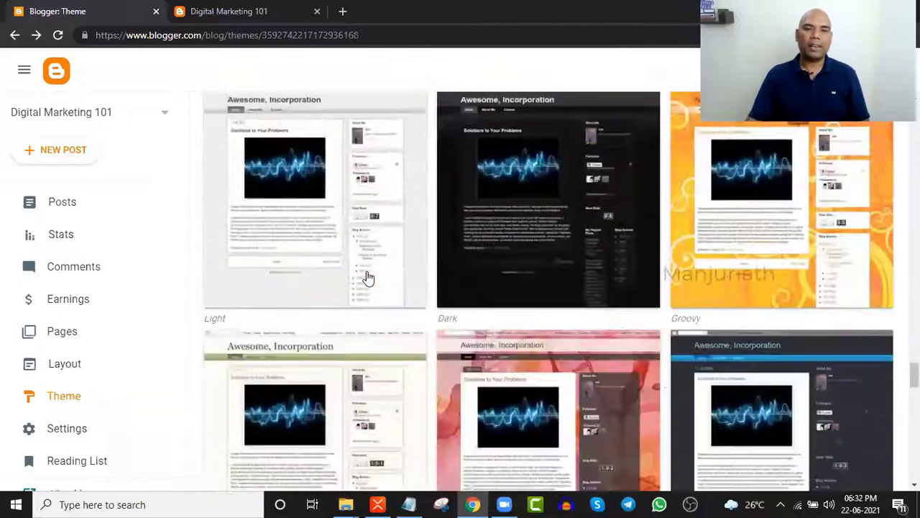
pyautogui.scroll(10, 367, 278)
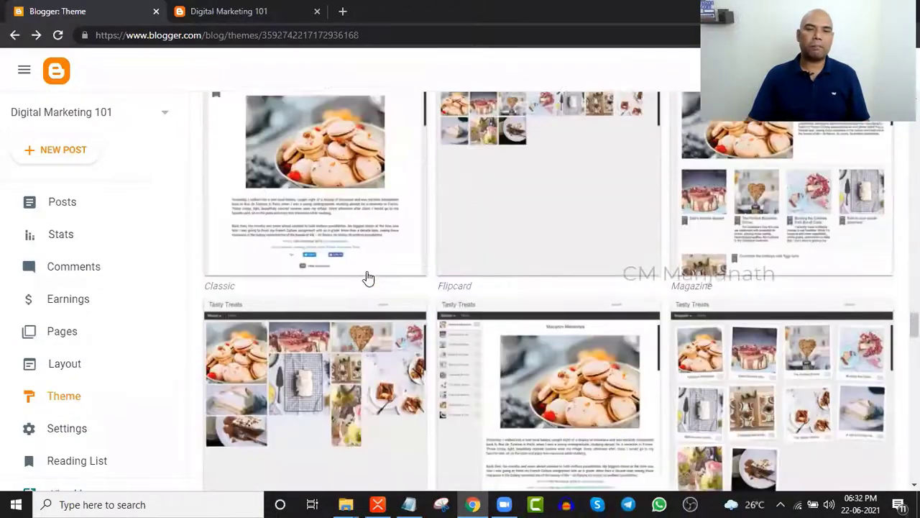
pyautogui.scroll(10, 367, 278)
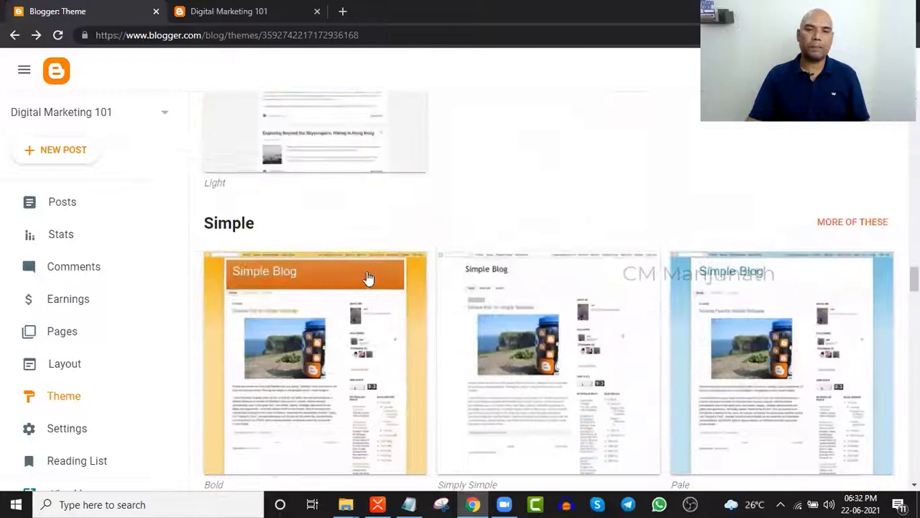
pyautogui.scroll(2, 367, 272)
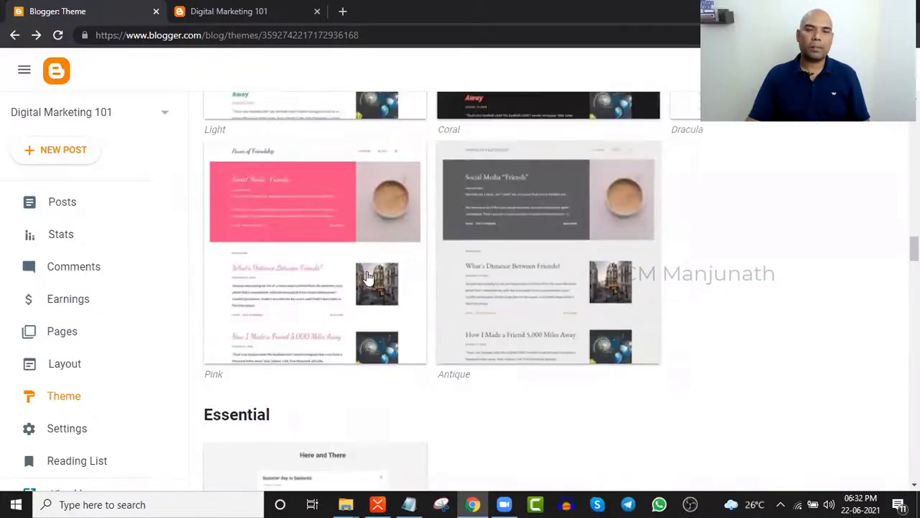
pyautogui.scroll(4, 367, 271)
pyautogui.click(282, 232)
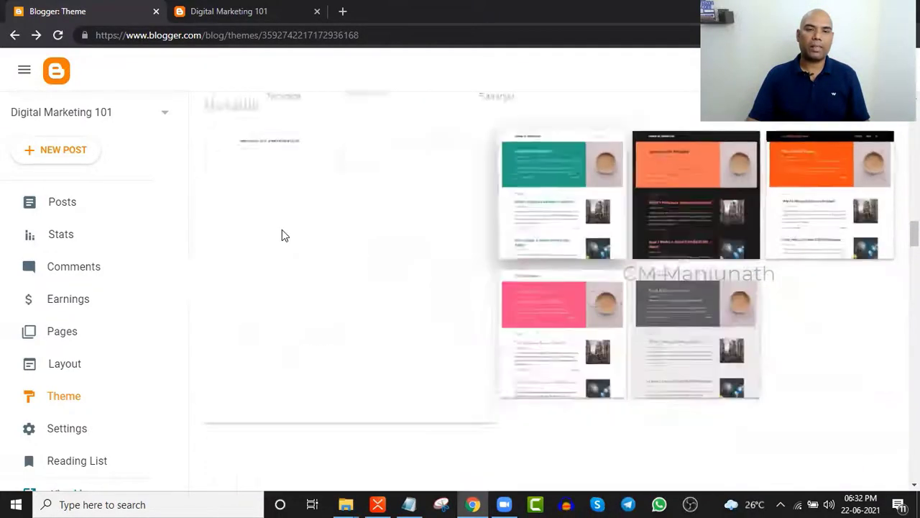
# - Preview the blog in the Notable Light theme
pyautogui.scroll(2, 381, 251)
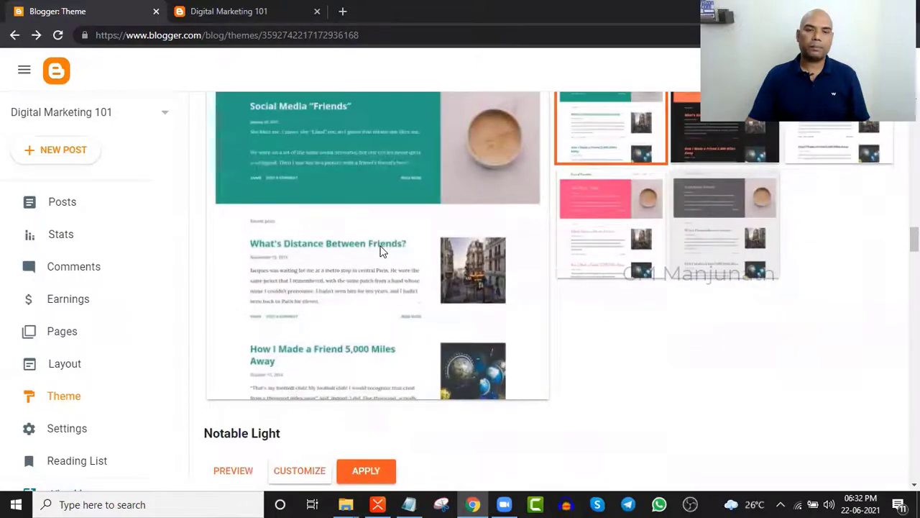
pyautogui.scroll(3, 381, 251)
pyautogui.scroll(-4, 380, 251)
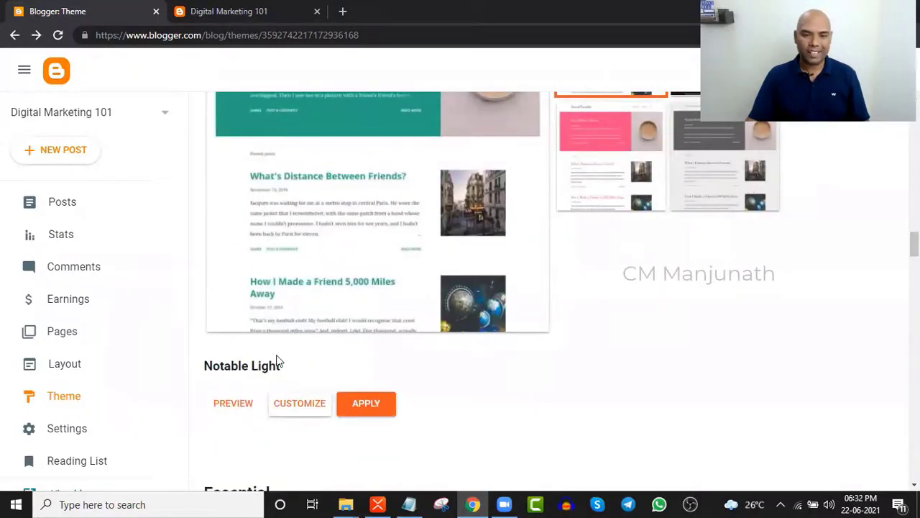
pyautogui.click(238, 407)
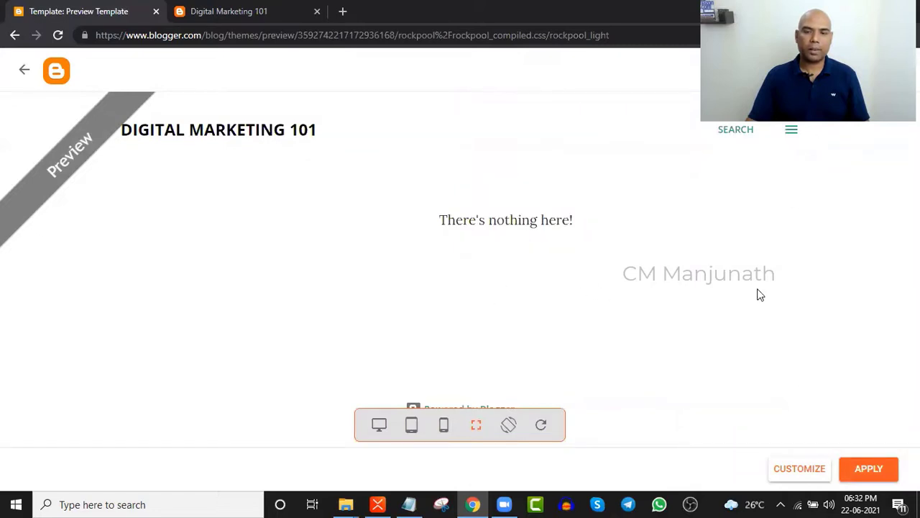
# - Apply the Notable Light theme from the gallery and switch to the live Digital Marketing 101 tab
pyautogui.click(25, 69)
pyautogui.scroll(-2, 299, 217)
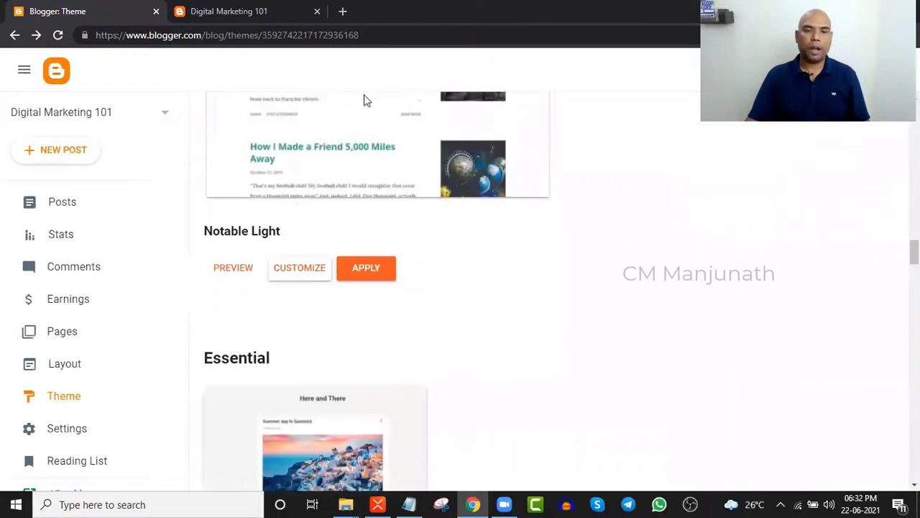
pyautogui.click(367, 270)
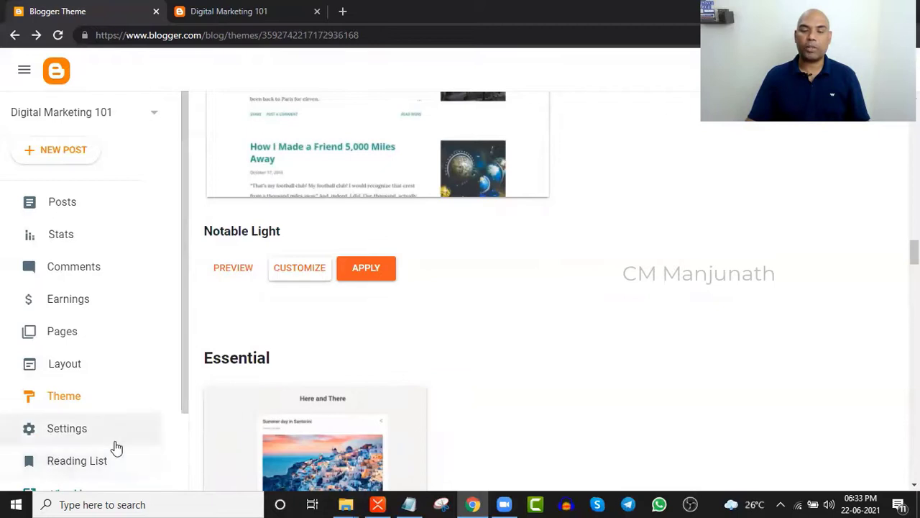
pyautogui.click(245, 14)
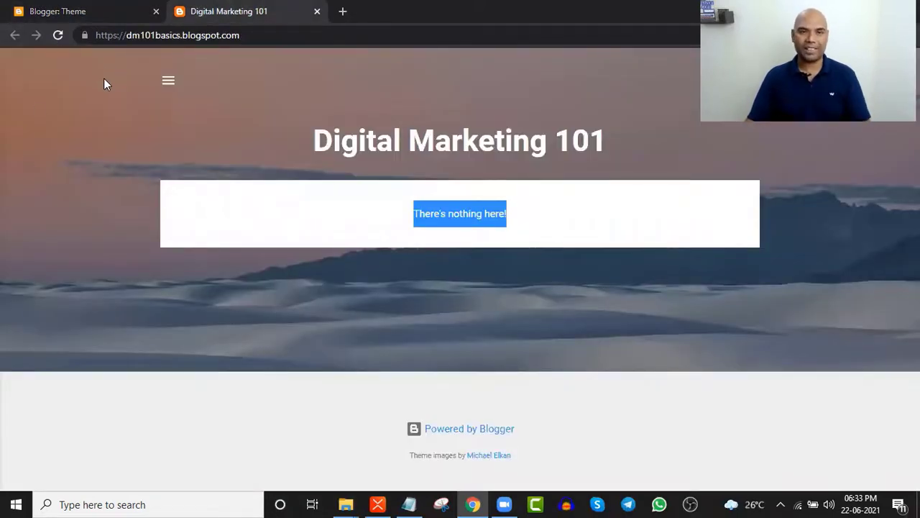
# - Reload the live blog to see the Notable Light layout, then return to the Theme tab
pyautogui.click(61, 35)
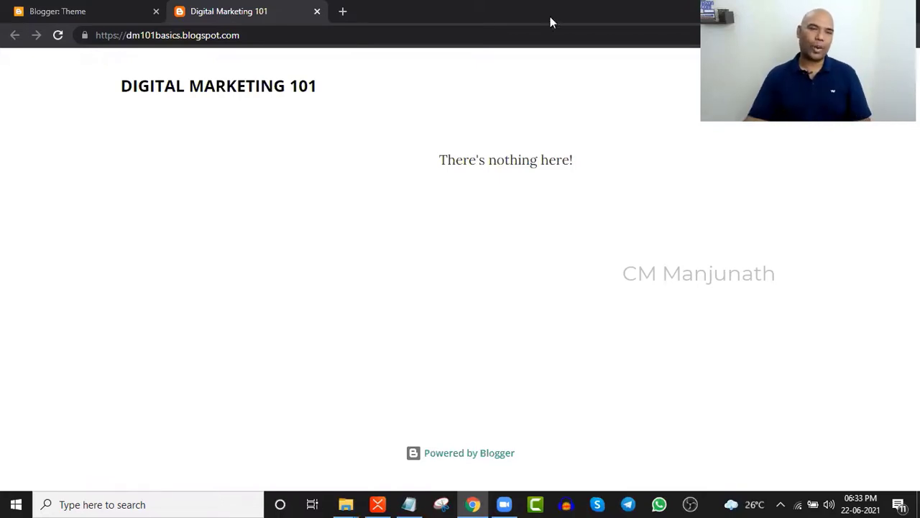
pyautogui.click(77, 9)
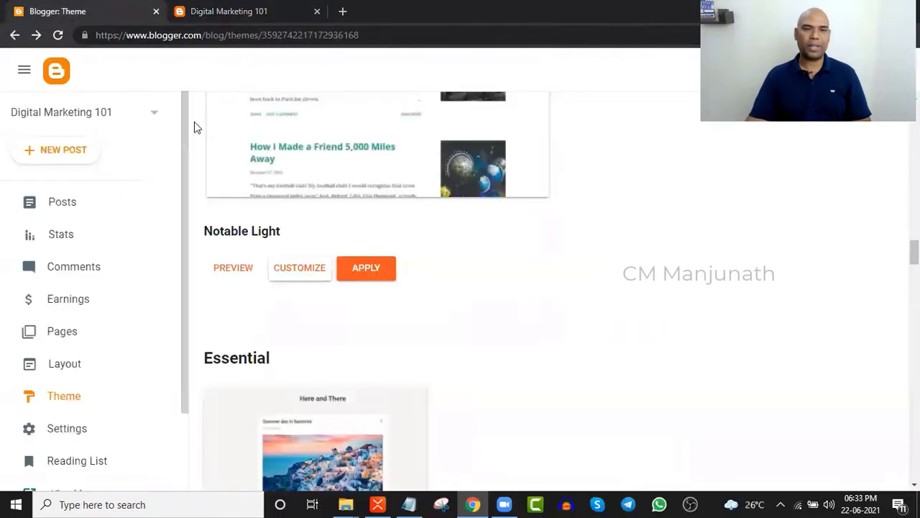
# - Scroll the gallery back up to the Technica and Flamingo row, then switch to XMind
pyautogui.scroll(2, 334, 182)
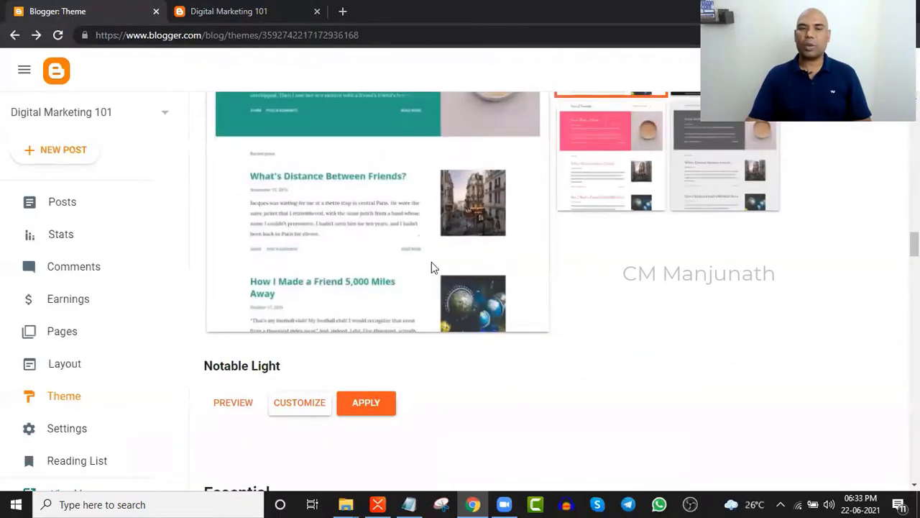
pyautogui.scroll(2, 432, 262)
pyautogui.scroll(-2, 410, 362)
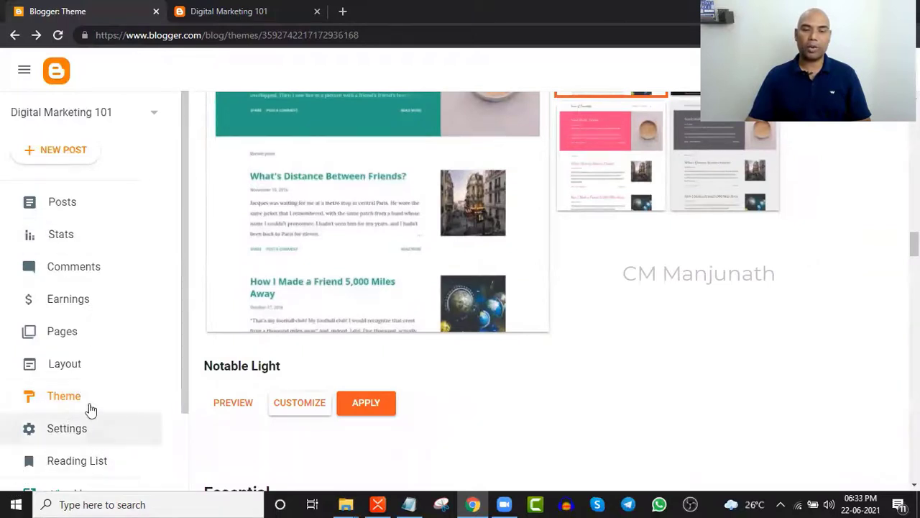
pyautogui.scroll(2, 379, 252)
pyautogui.scroll(5, 377, 252)
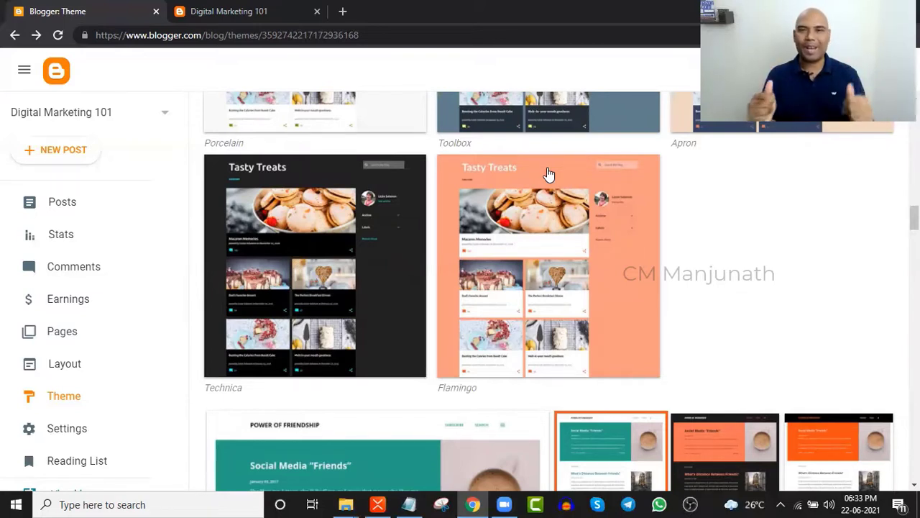
pyautogui.hotkey('alt', 'Tab')
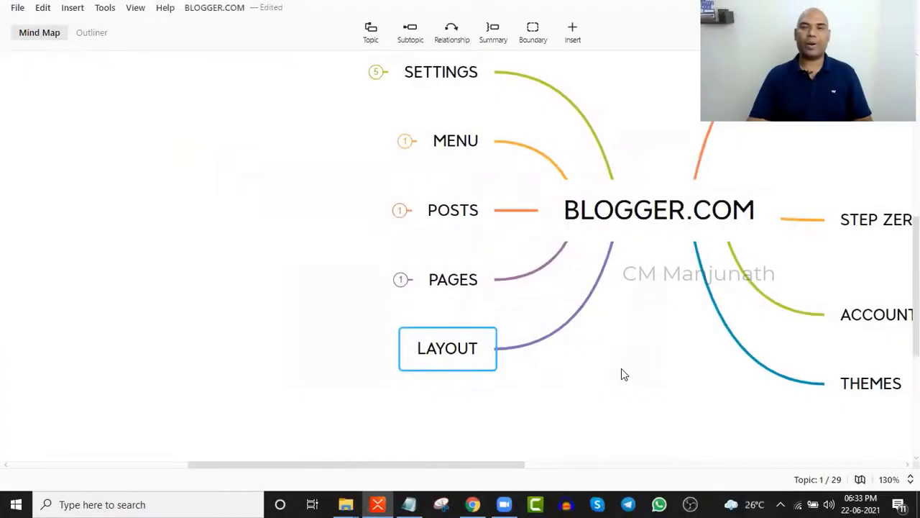
# - Switch from XMind back to the Blogger Theme tab in Chrome
pyautogui.hotkey('alt', 'Tab')
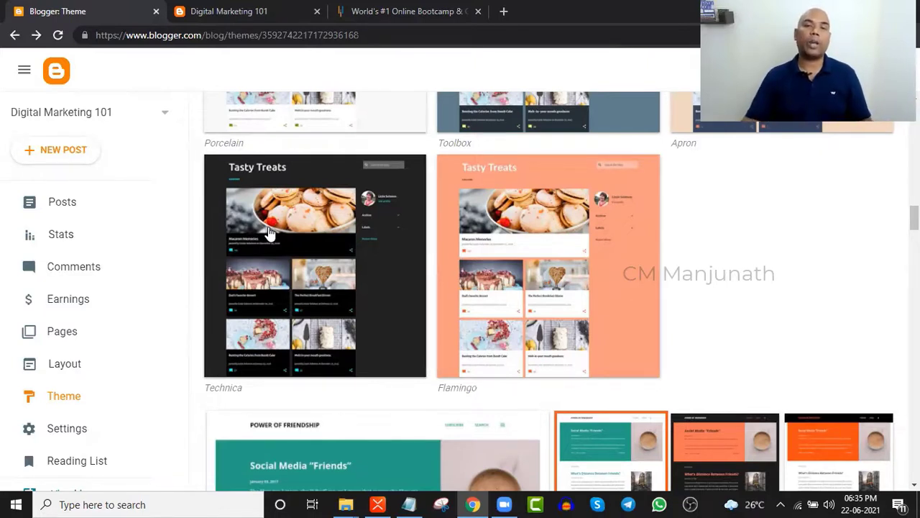
# - Google 'digital marketing news' and open the Marketing Dive result
pyautogui.click(404, 10)
pyautogui.click(407, 35)
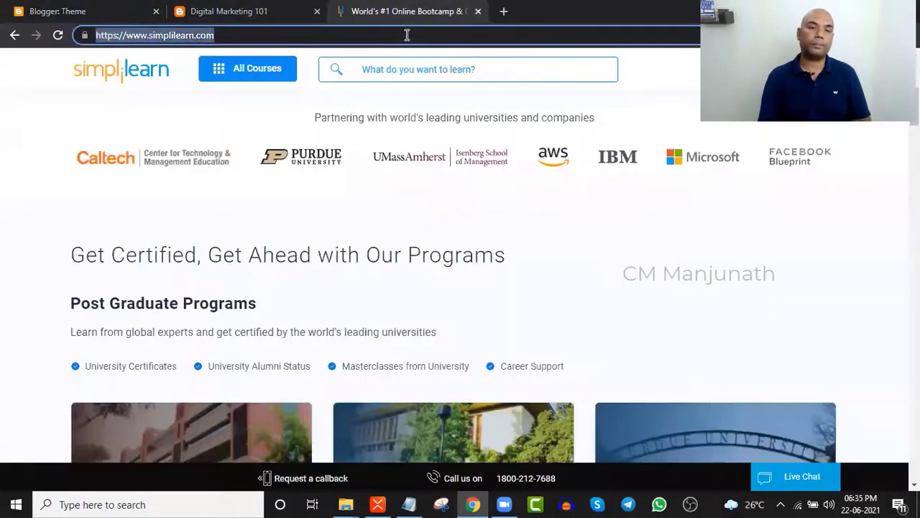
pyautogui.write('dig')
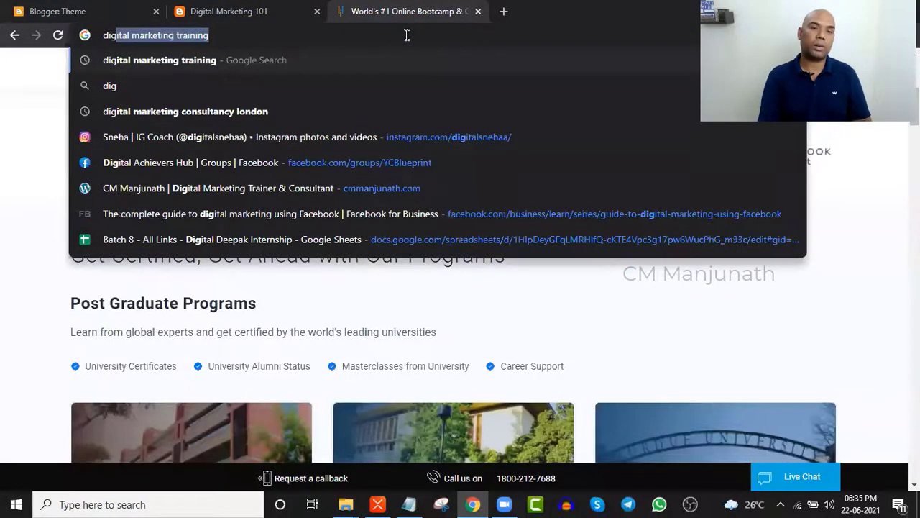
pyautogui.write('ital mark')
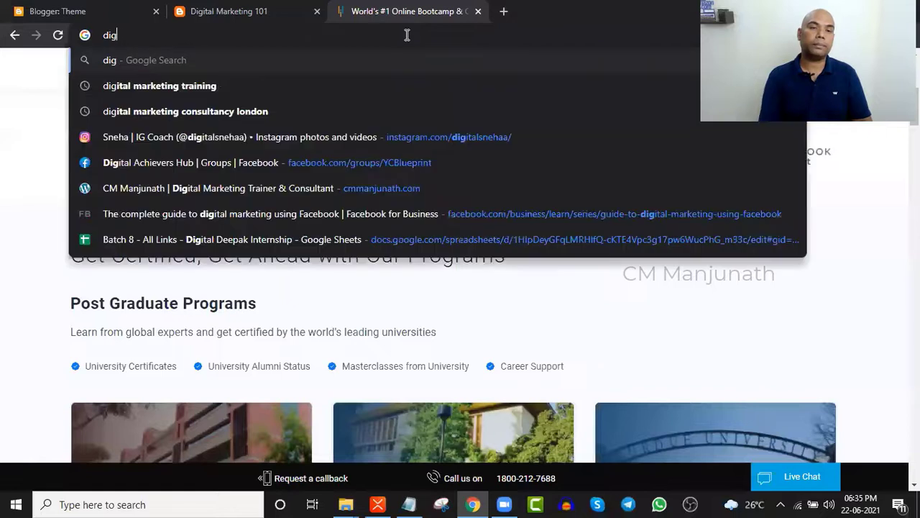
pyautogui.write('eting ')
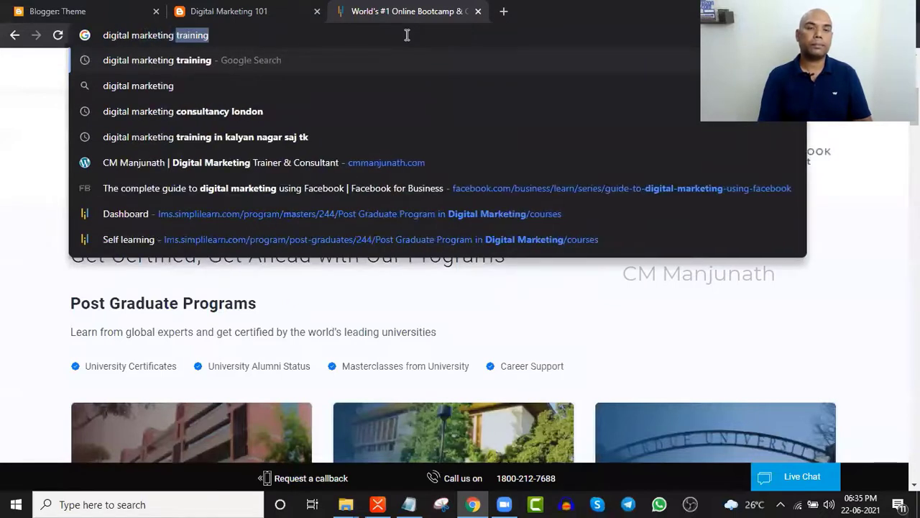
pyautogui.write('news')
pyautogui.press('Return')
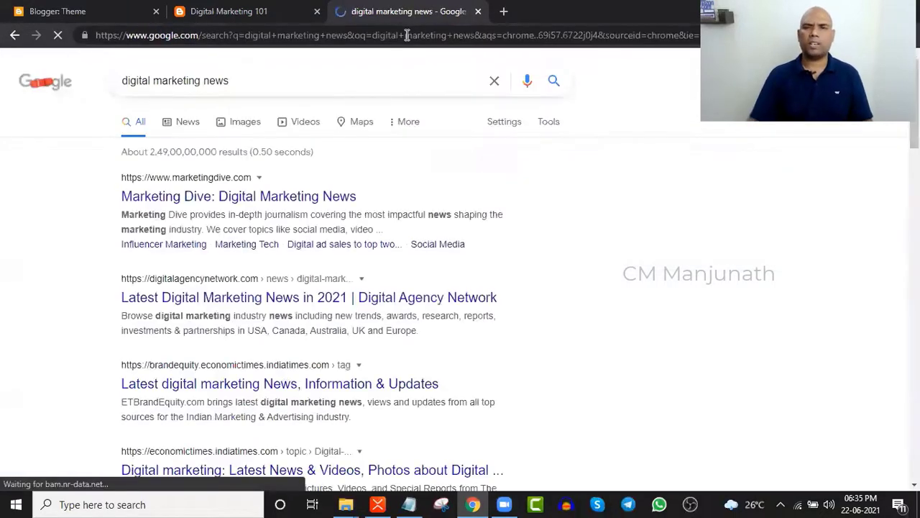
pyautogui.click(277, 200)
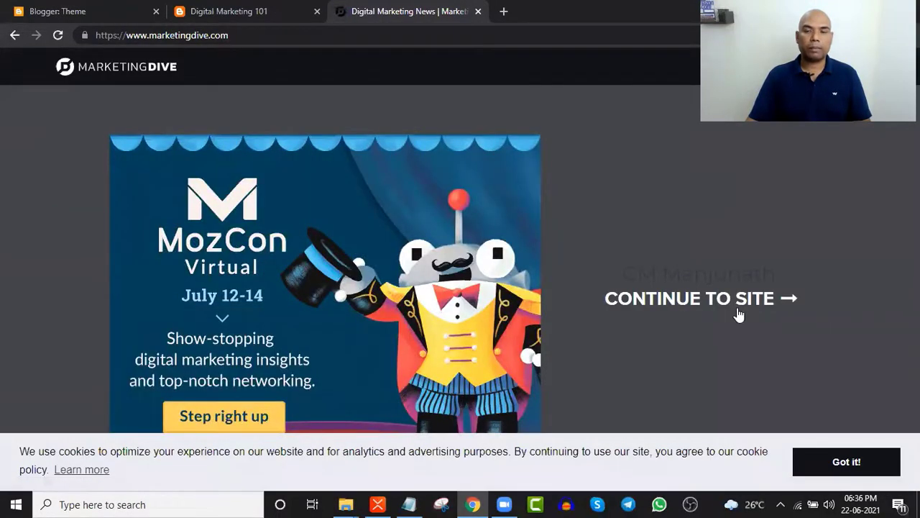
# - Skip the Marketing Dive ad and skim the Top Stories
pyautogui.click(738, 315)
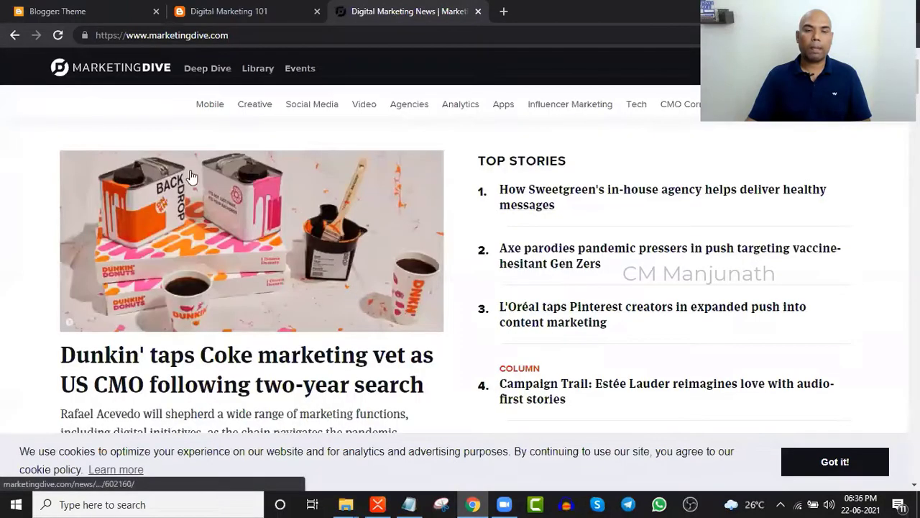
pyautogui.scroll(-3, 223, 298)
pyautogui.scroll(-3, 203, 364)
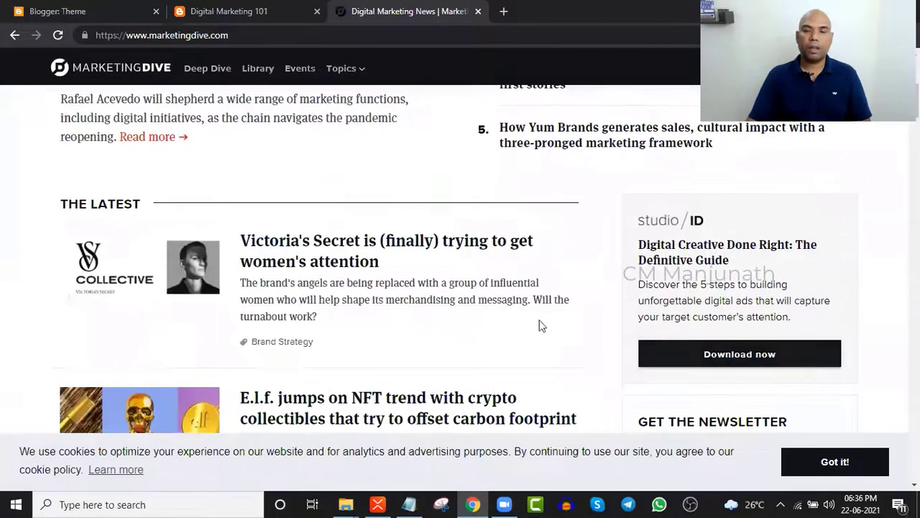
pyautogui.scroll(-4, 360, 335)
pyautogui.scroll(-8, 359, 332)
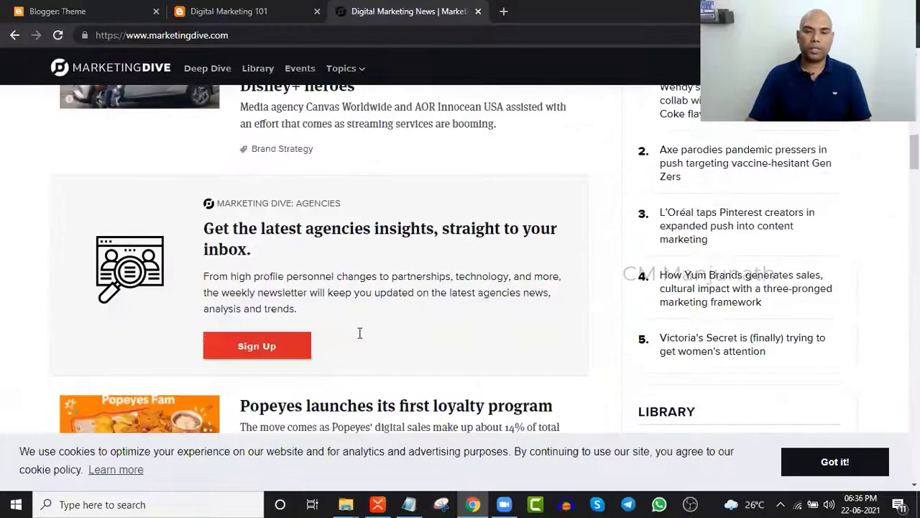
pyautogui.scroll(14, 359, 333)
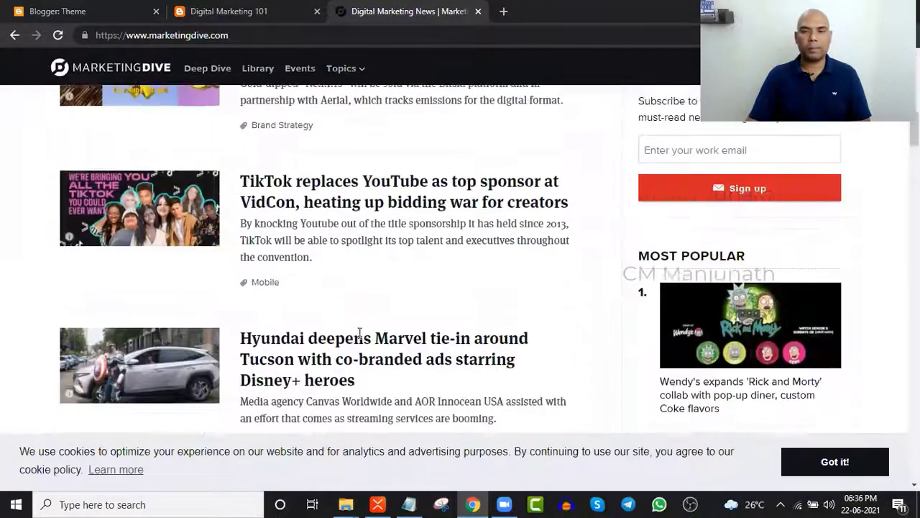
pyautogui.scroll(1, 359, 333)
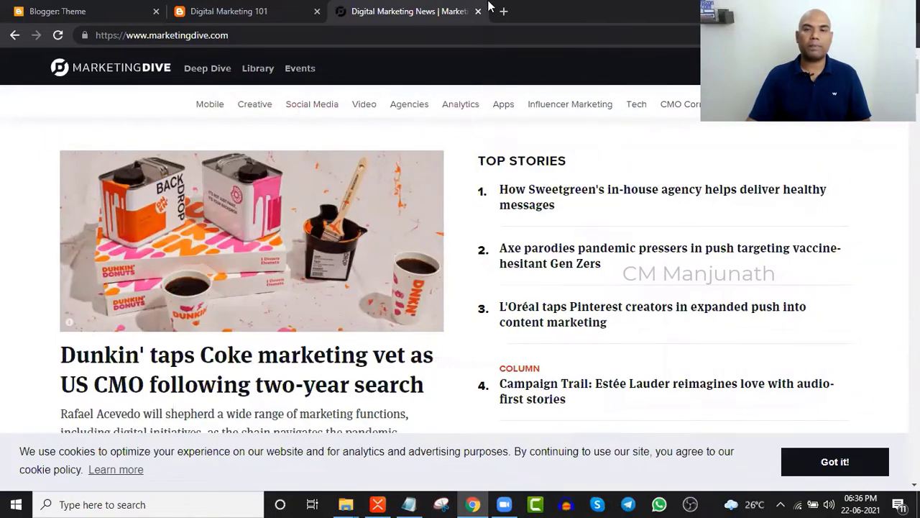
pyautogui.scroll(-2, 382, 267)
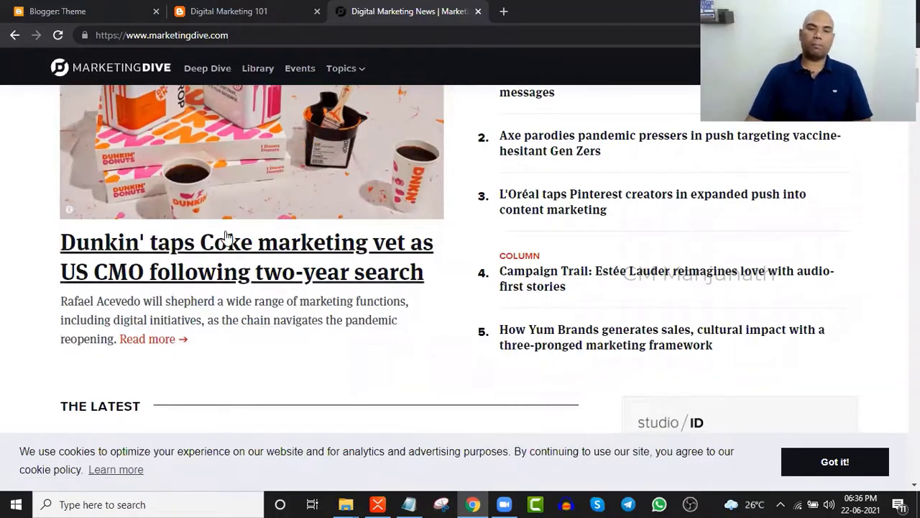
# - Scan The Latest stories, then close the Marketing Dive tab
pyautogui.scroll(2, 267, 267)
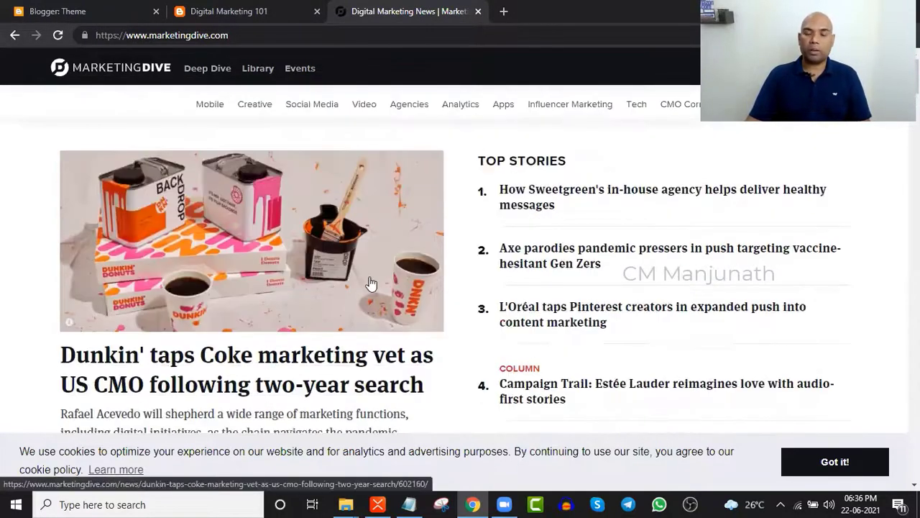
pyautogui.scroll(-8, 371, 283)
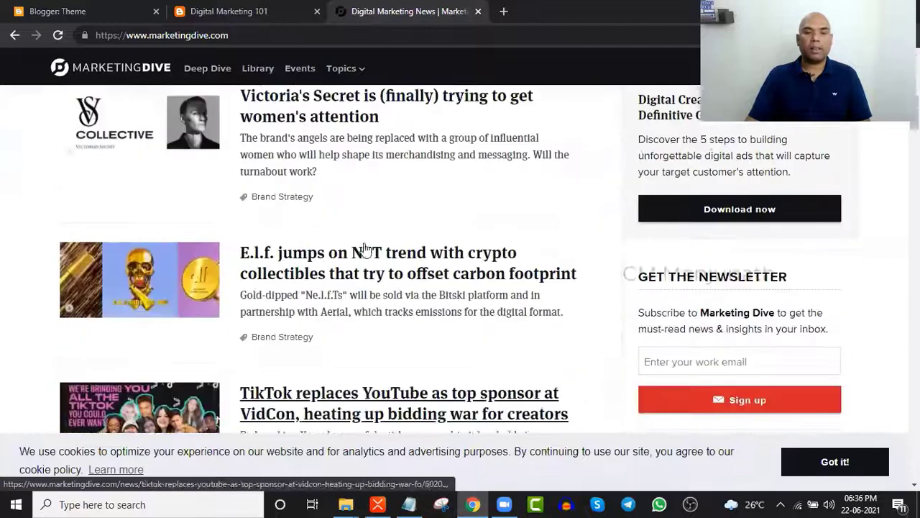
pyautogui.scroll(1, 370, 427)
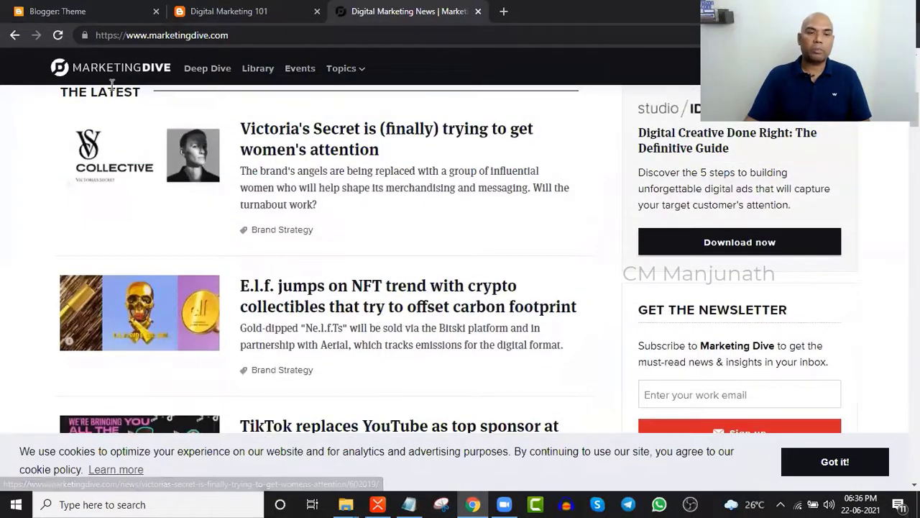
pyautogui.scroll(2, 115, 143)
pyautogui.doubleClick(115, 184)
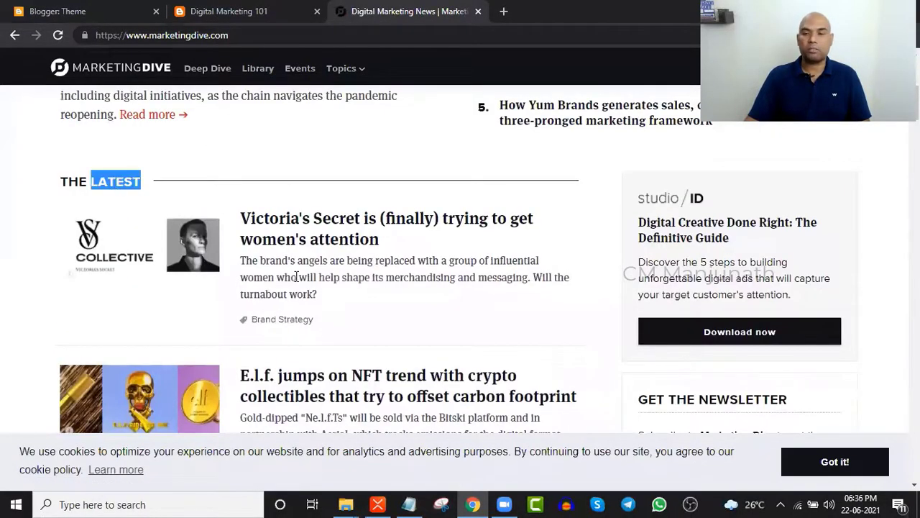
pyautogui.scroll(-8, 297, 274)
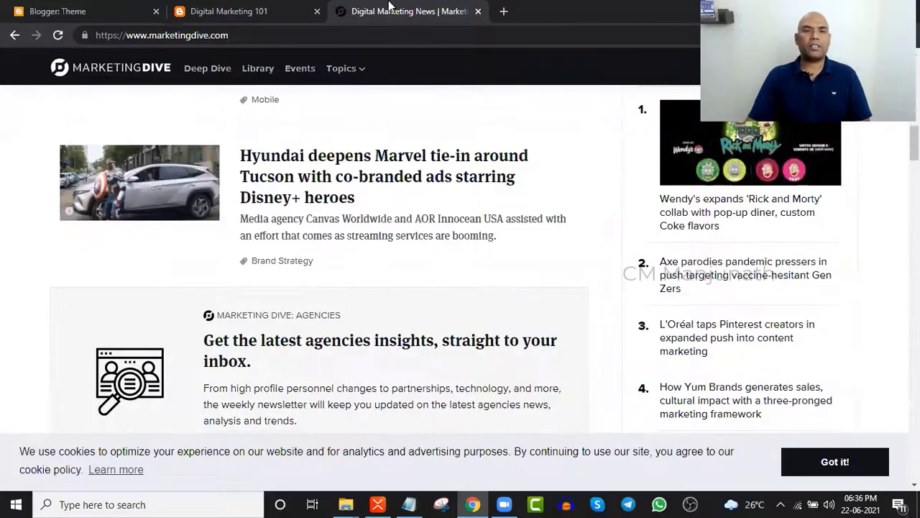
pyautogui.click(478, 11)
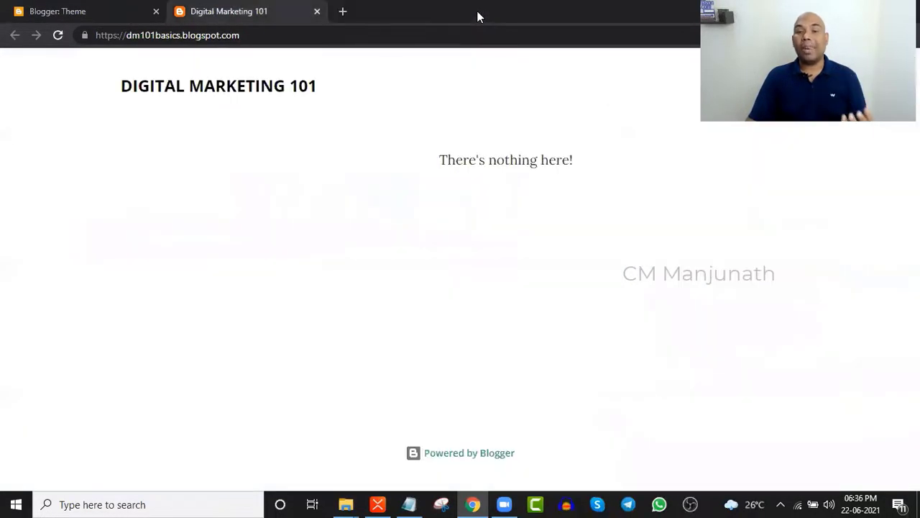
# - Glance at the live blog, then open Digital Marketing 101's empty Pages list at NEW PAGE
pyautogui.click(144, 11)
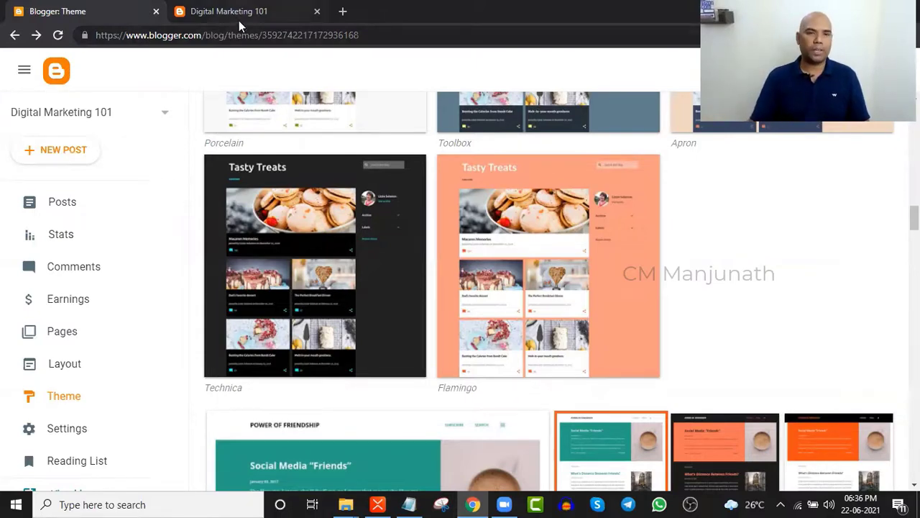
pyautogui.click(240, 22)
pyautogui.click(117, 12)
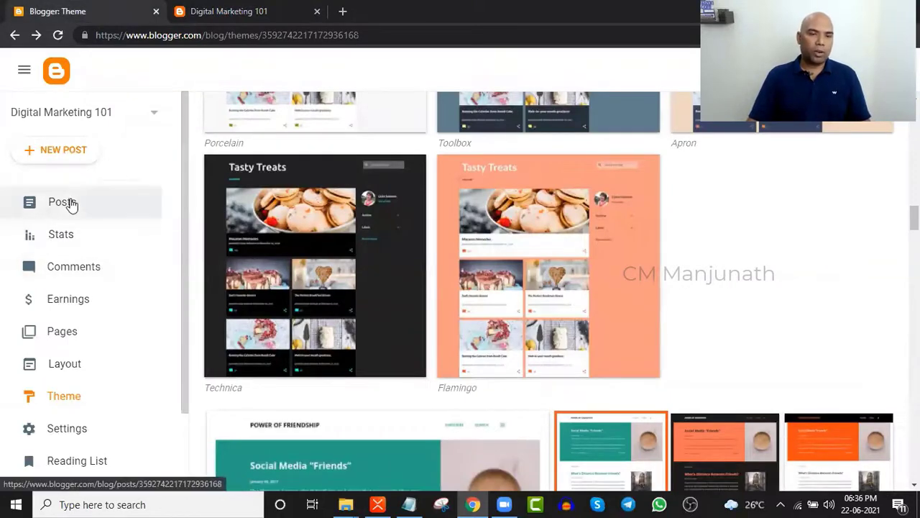
pyautogui.click(55, 338)
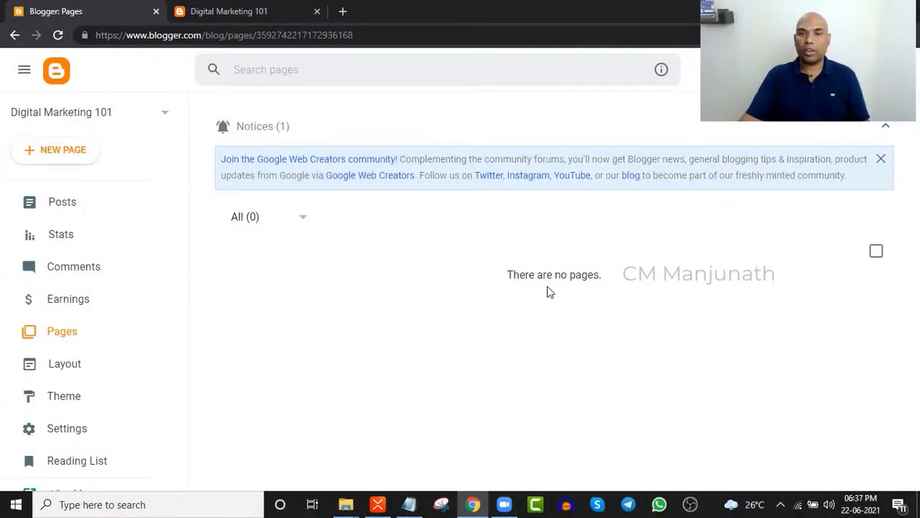
pyautogui.click(69, 152)
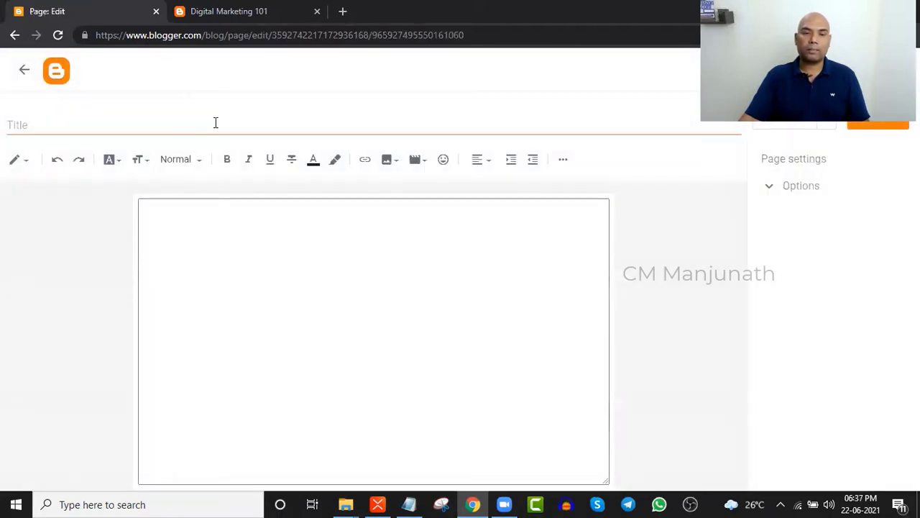
# - Publish a new page with the title 'Home'
pyautogui.click(215, 122)
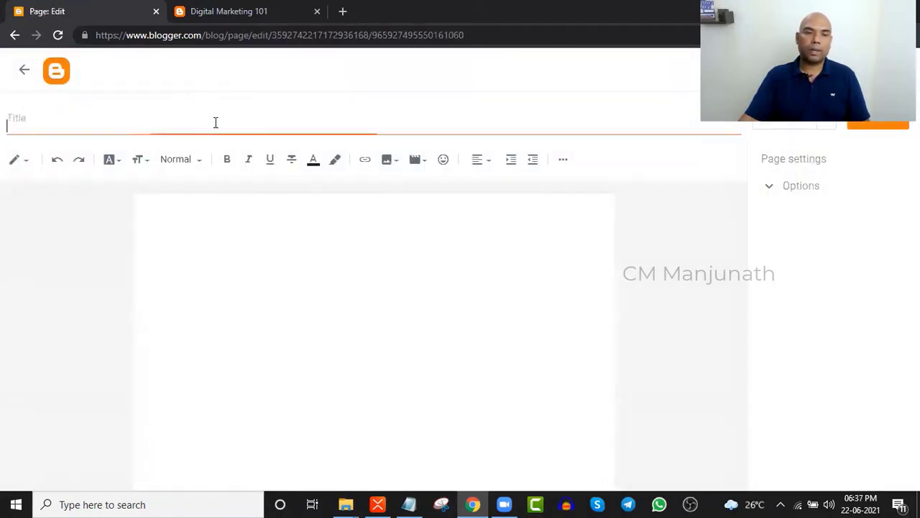
pyautogui.write('Home')
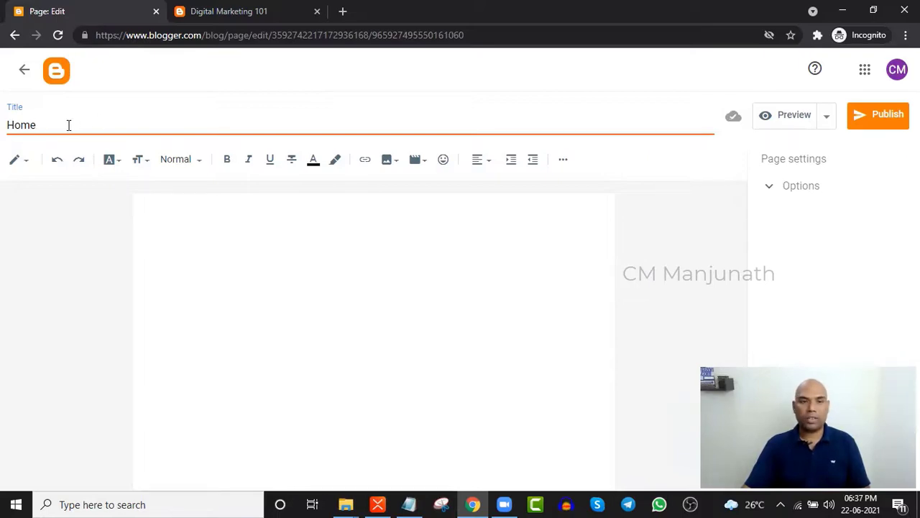
pyautogui.click(241, 254)
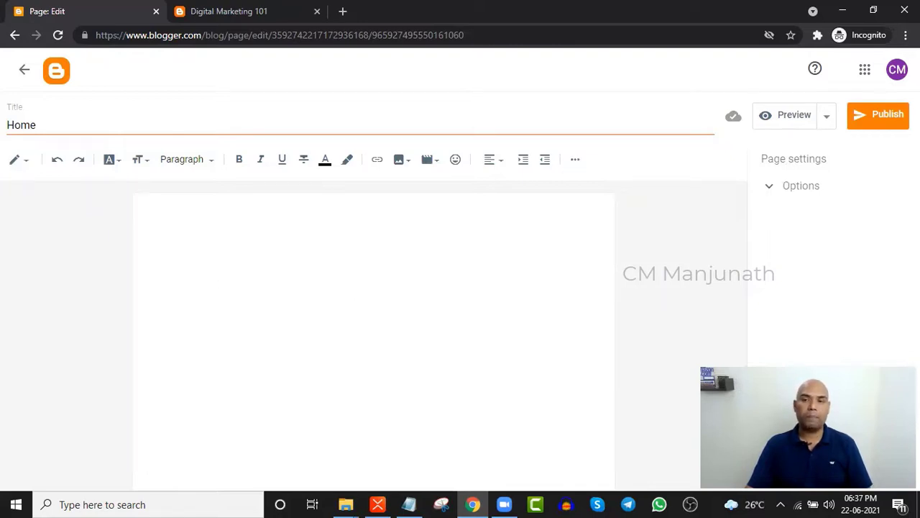
pyautogui.click(878, 120)
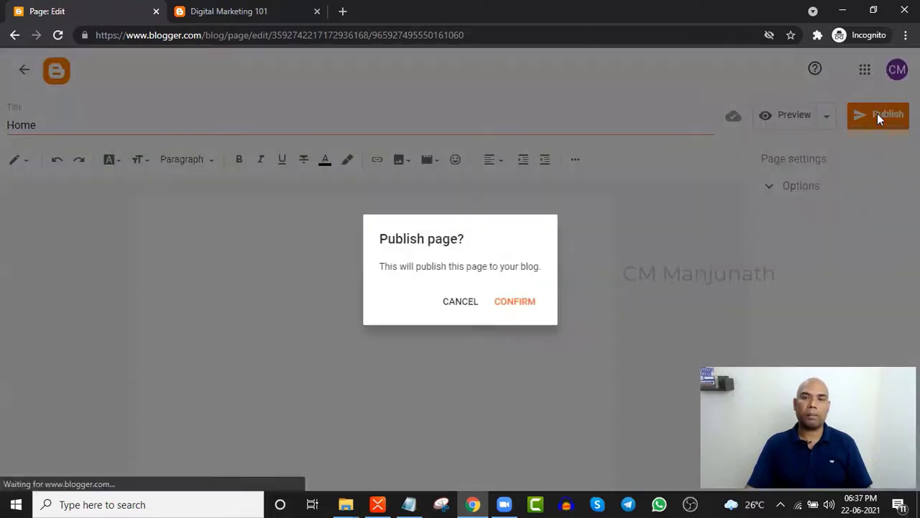
pyautogui.click(531, 305)
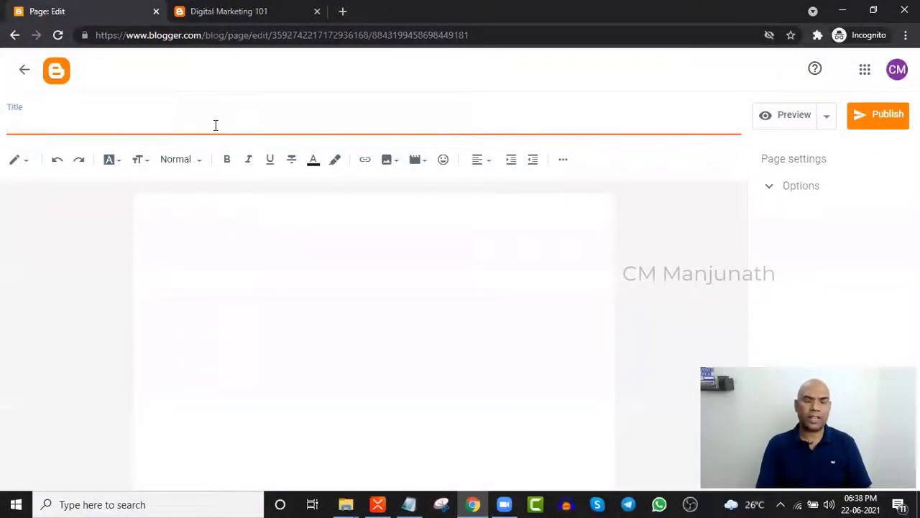
# - Publish new pages titled 'SEO' and 'PPC'
pyautogui.write('SEO')
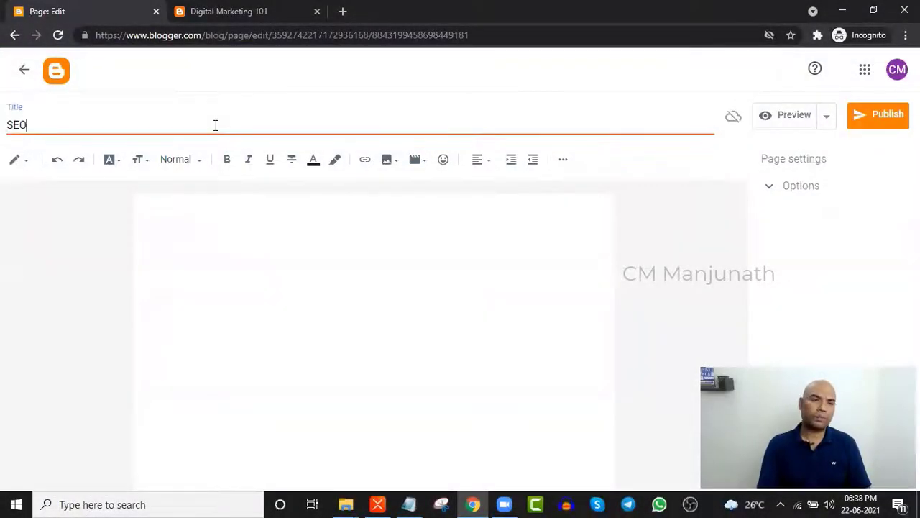
pyautogui.click(887, 119)
pyautogui.click(515, 301)
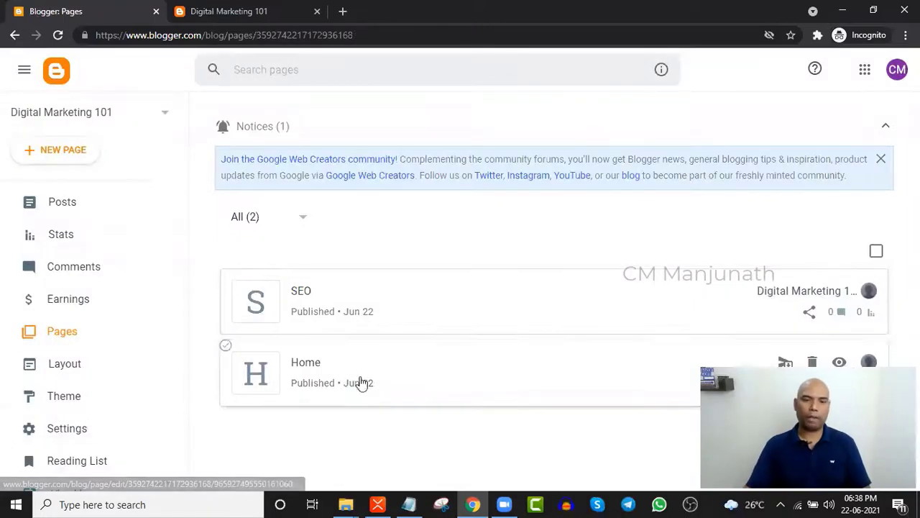
pyautogui.click(65, 151)
pyautogui.write('Google Ads')
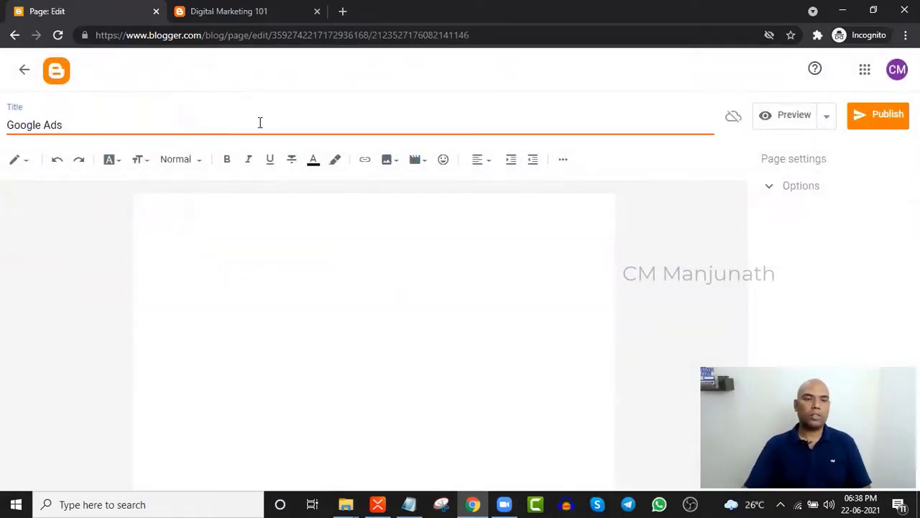
pyautogui.hotkey('ctrl', 'a')
pyautogui.write('PPC')
pyautogui.click(878, 115)
pyautogui.click(515, 301)
# - Publish a new page titled 'EMAIL MARKETING'
pyautogui.click(56, 151)
pyautogui.click(341, 127)
pyautogui.write('EMAIL MARKETING')
pyautogui.click(878, 115)
pyautogui.click(517, 305)
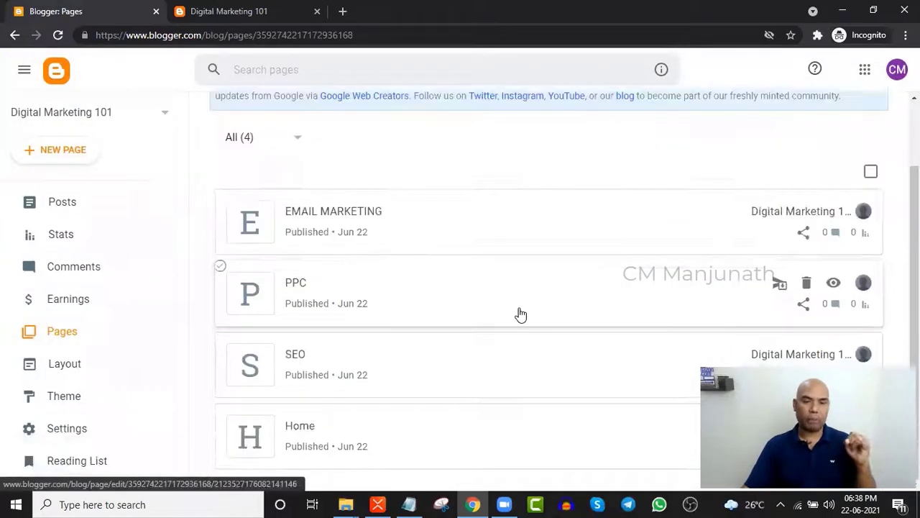
# - Retitle the Home page to 'HOME' in capitals
pyautogui.click(392, 428)
pyautogui.moveTo(33, 125); pyautogui.dragTo(3, 138)
pyautogui.write('HOME')
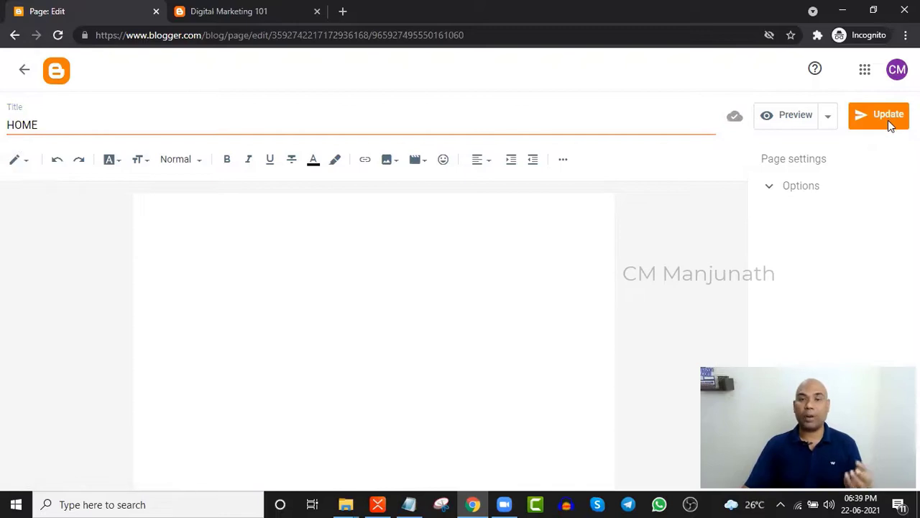
pyautogui.click(25, 69)
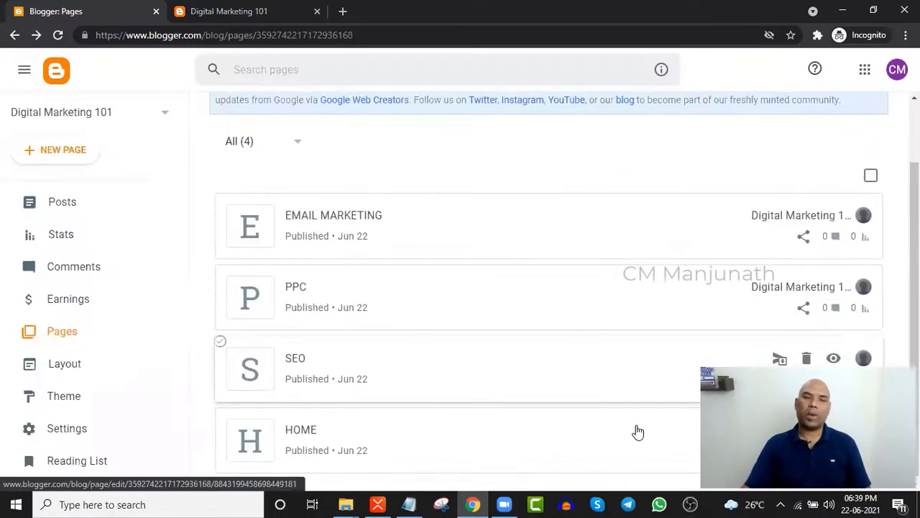
# - Publish a new page titled 'CONTACT US'
pyautogui.click(64, 149)
pyautogui.write('CONTACT US')
pyautogui.click(878, 115)
pyautogui.click(513, 300)
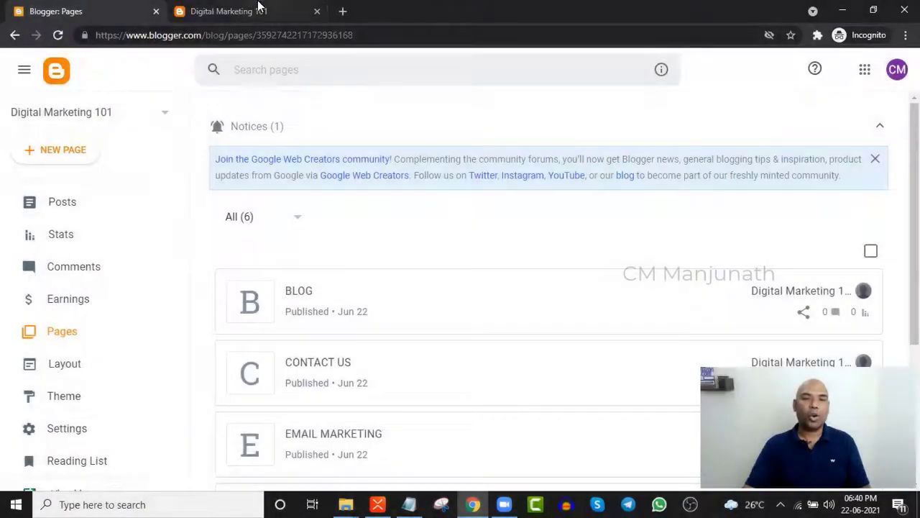
# - Reload the live Digital Marketing 101 blog and check its side panel, finding no content yet
pyautogui.click(257, 11)
pyautogui.click(59, 36)
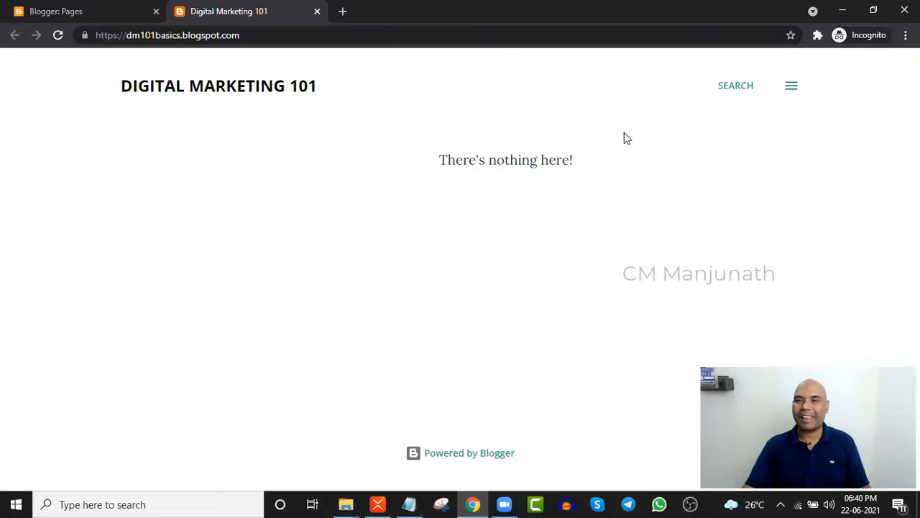
pyautogui.click(795, 90)
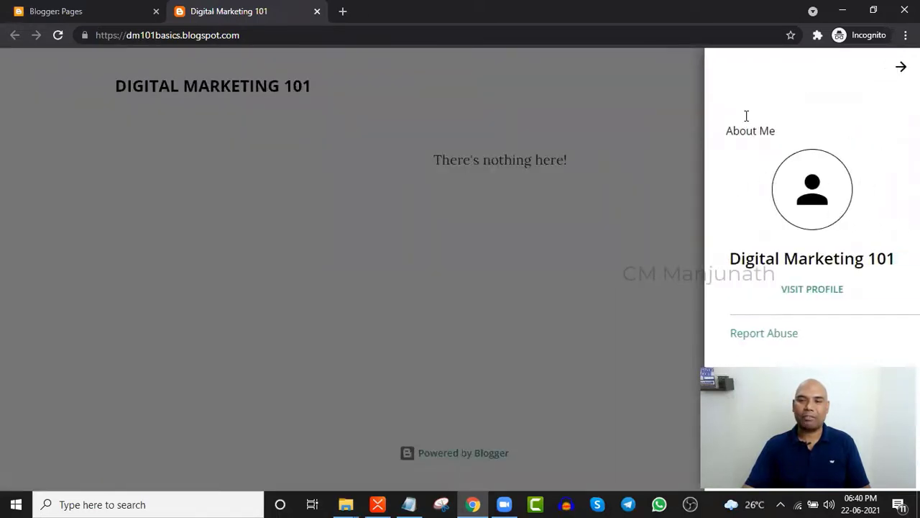
pyautogui.click(898, 67)
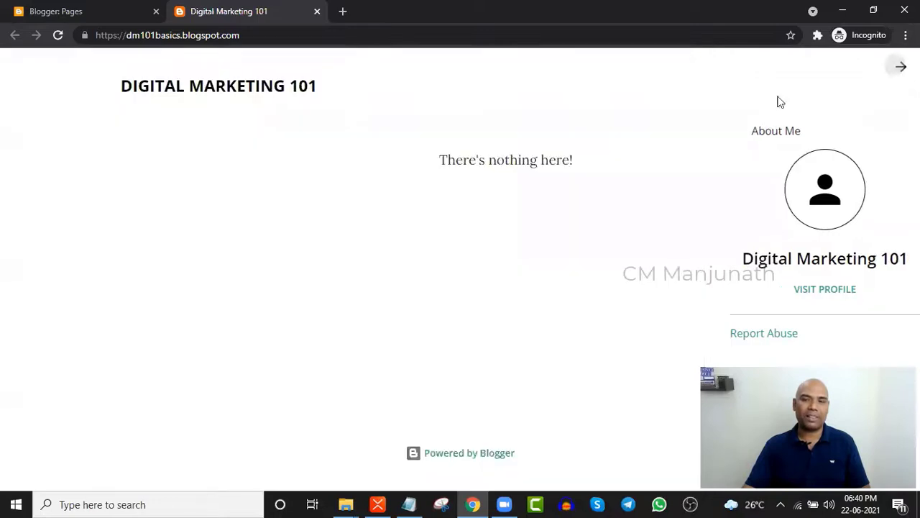
pyautogui.hotkey('alt', 'Tab')
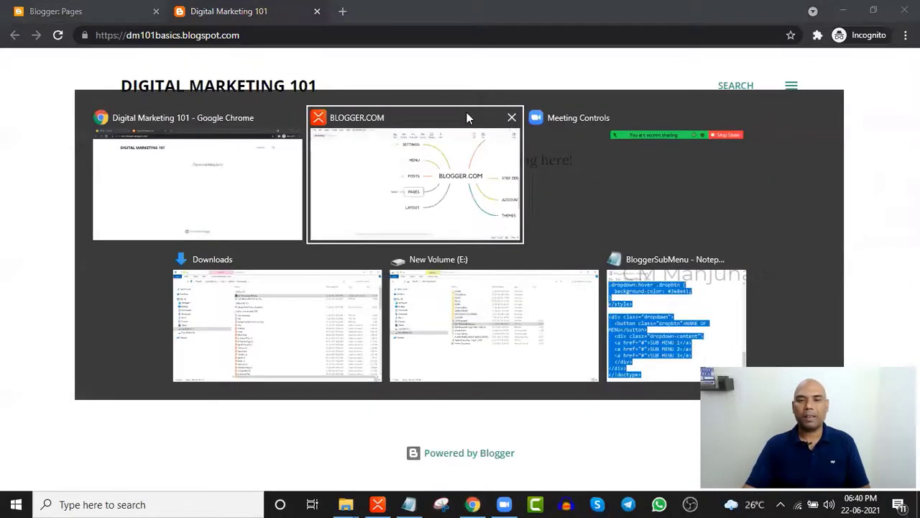
# - Return to the BLOGGER.COM mind map in XMind and expand its POSTS branch
pyautogui.click(467, 113)
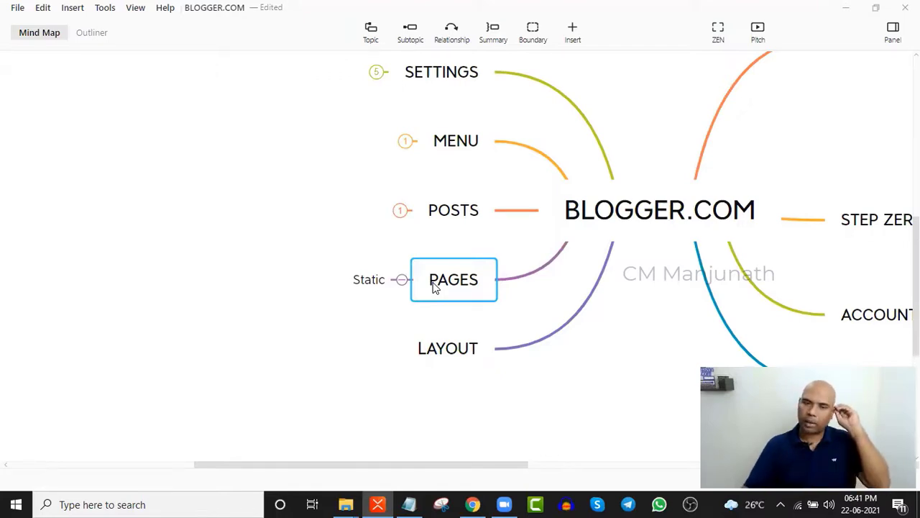
pyautogui.click(403, 214)
# - Go back to Blogger's Posts section and start a new post
pyautogui.hotkey('alt', 'Tab')
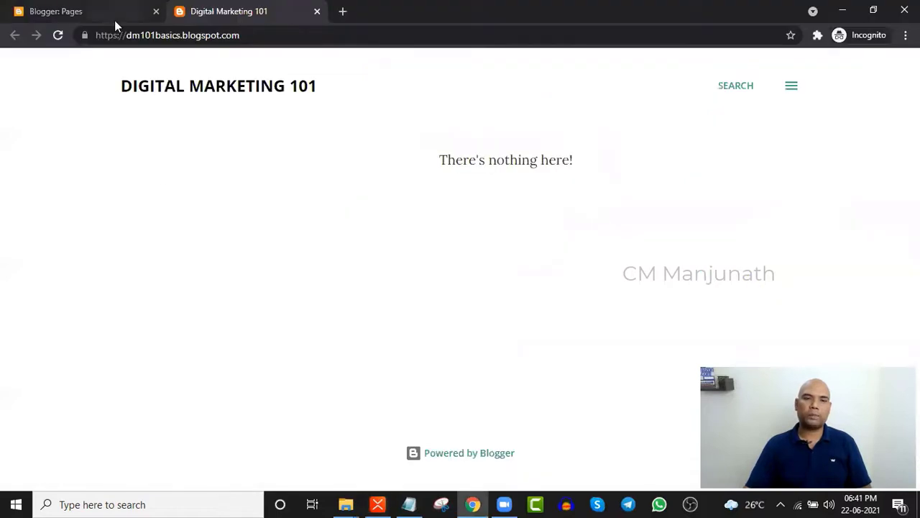
pyautogui.click(114, 20)
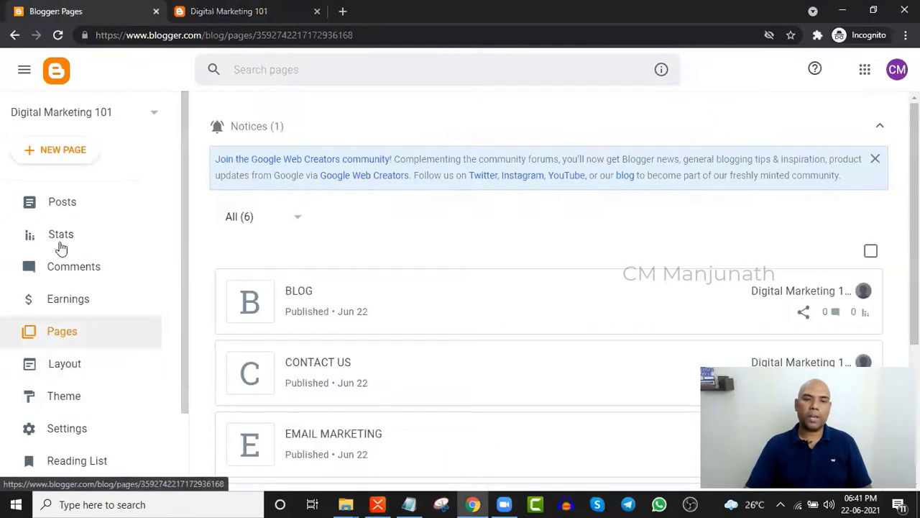
pyautogui.click(70, 203)
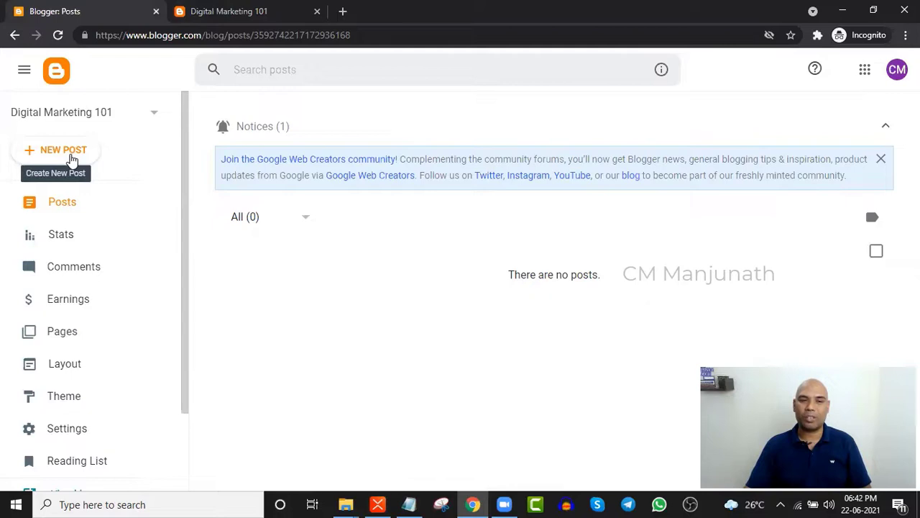
pyautogui.click(72, 155)
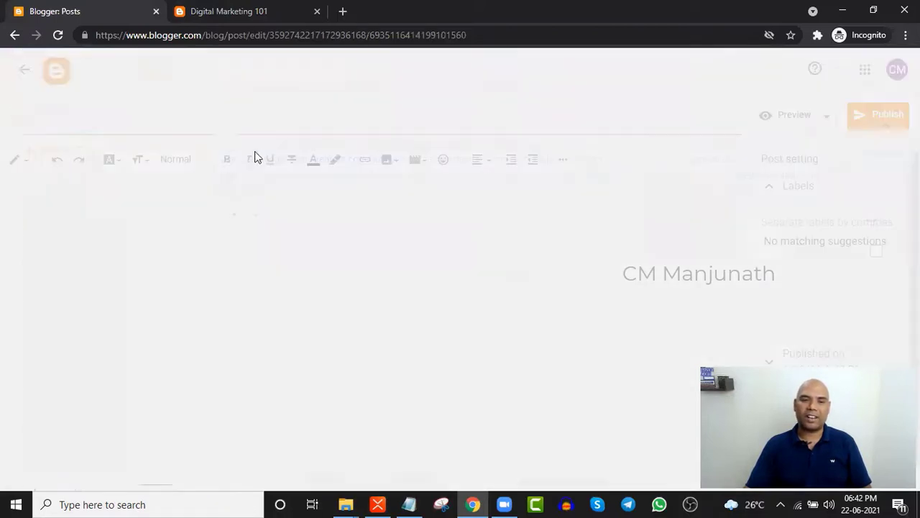
# - Publish the new post with the title 'ON PAGE SEO'
pyautogui.click(307, 127)
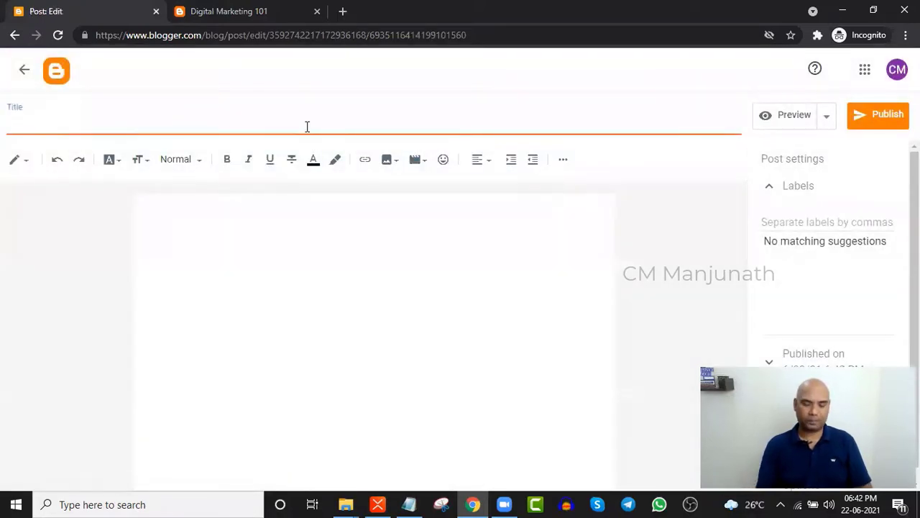
pyautogui.write('ON PAGE SEO')
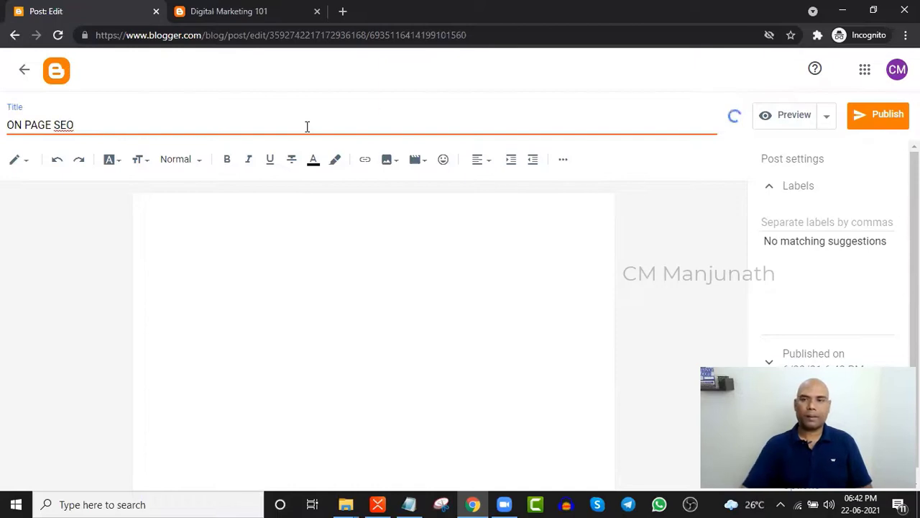
pyautogui.click(888, 114)
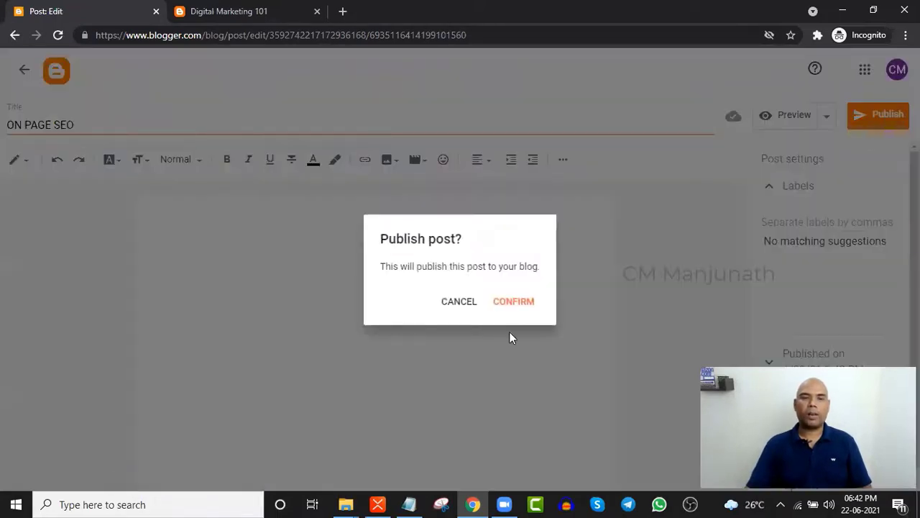
pyautogui.click(515, 304)
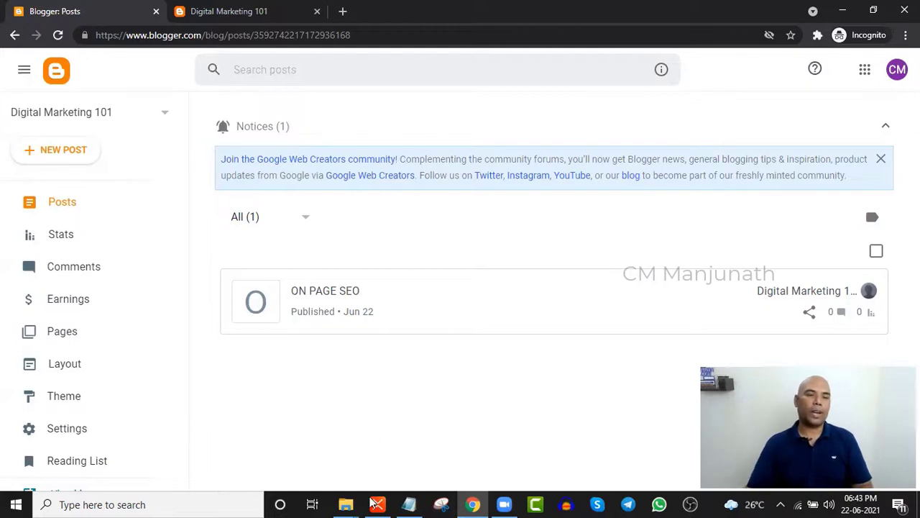
# - Select the LAYOUT topic in the XMind mind map, then return to the Blogger posts dashboard
pyautogui.hotkey('alt', 'Tab')
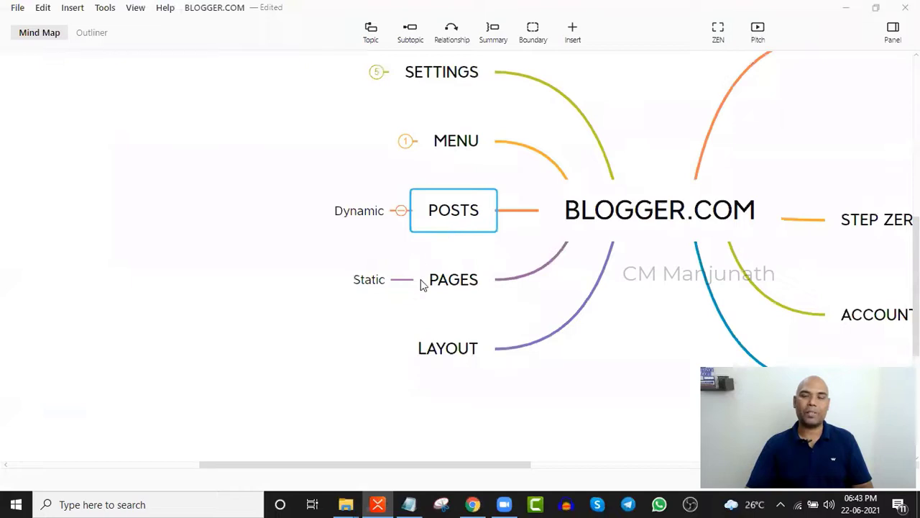
pyautogui.click(443, 351)
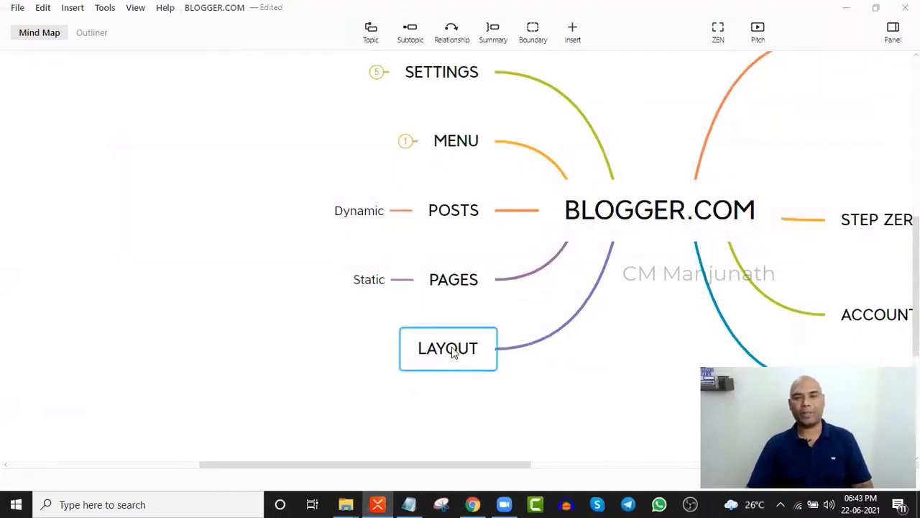
pyautogui.hotkey('alt', 'Tab')
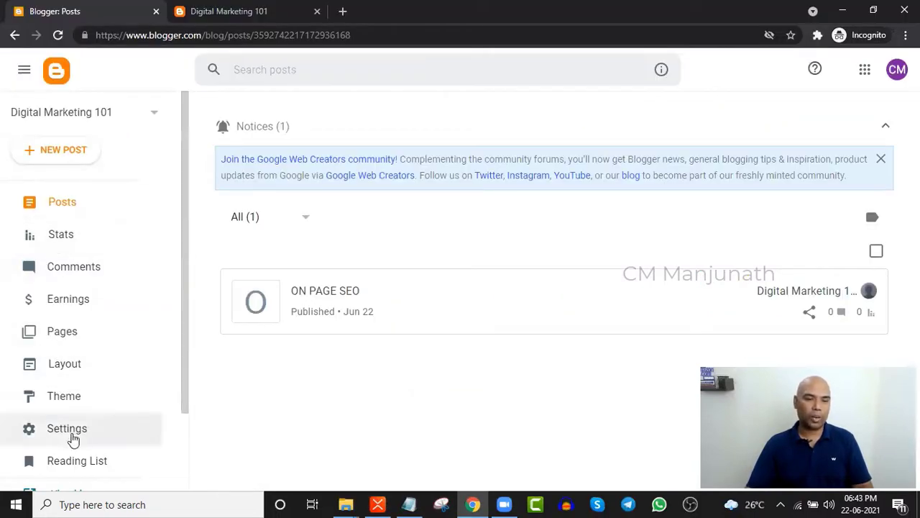
# - Open the Layout page and look over its gadgets from Header to Page Body and Sidebar
pyautogui.click(68, 365)
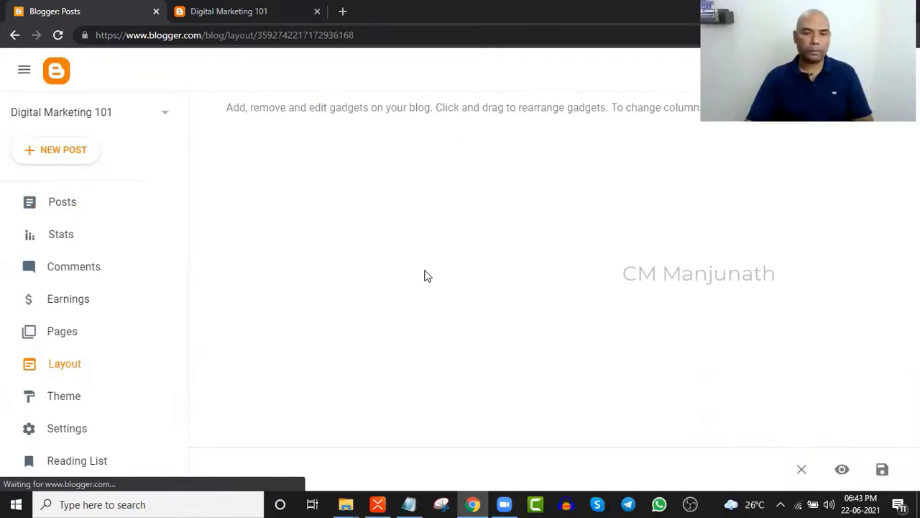
pyautogui.scroll(-2, 424, 320)
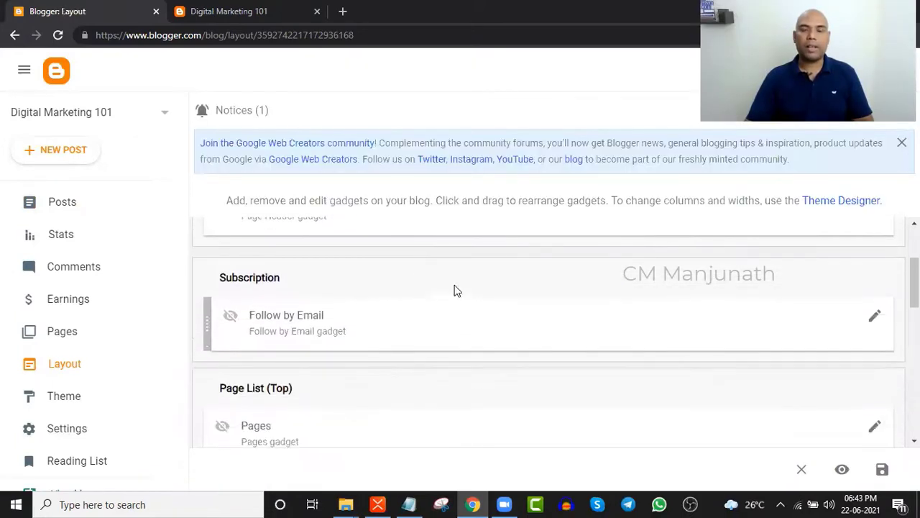
pyautogui.scroll(-4, 594, 366)
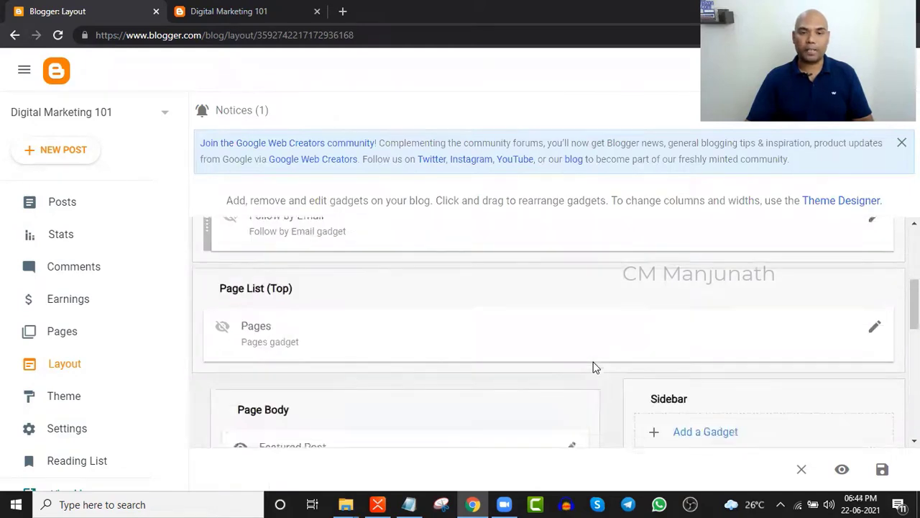
pyautogui.scroll(-3, 593, 362)
pyautogui.scroll(6, 593, 361)
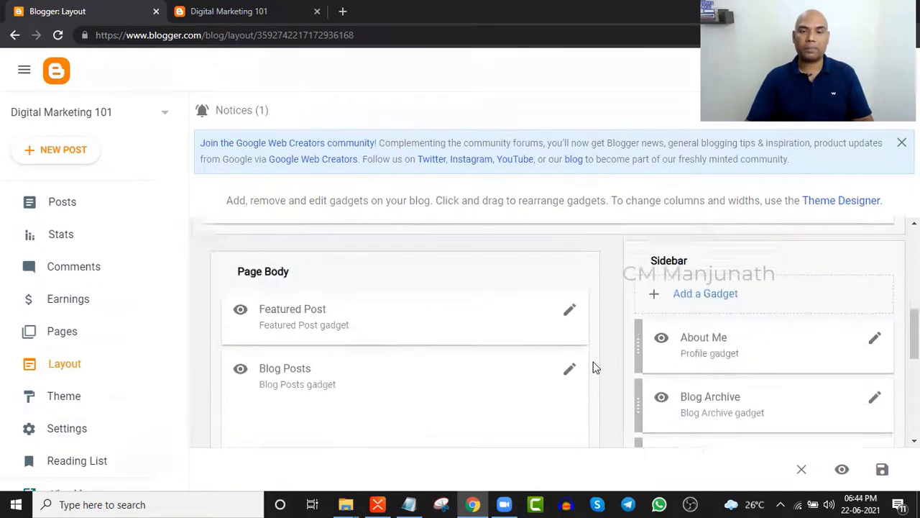
pyautogui.scroll(3, 593, 367)
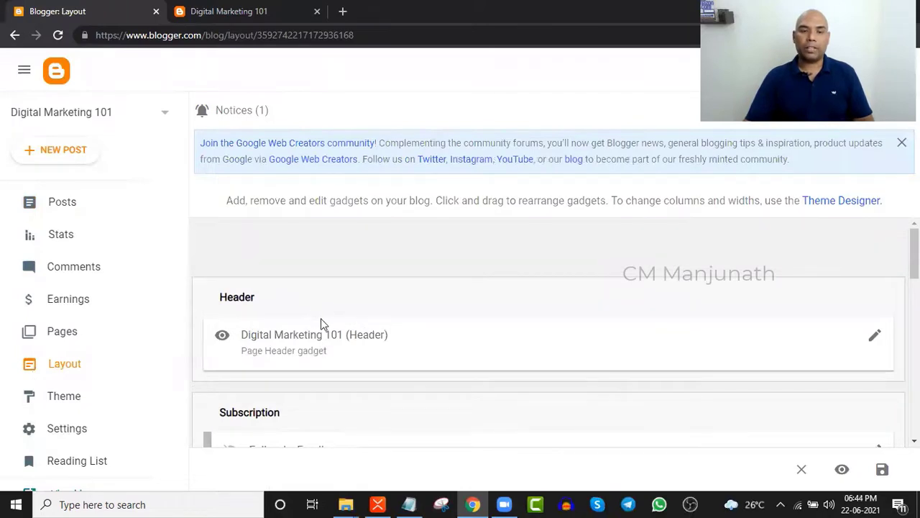
pyautogui.scroll(-2, 321, 323)
pyautogui.scroll(1, 226, 273)
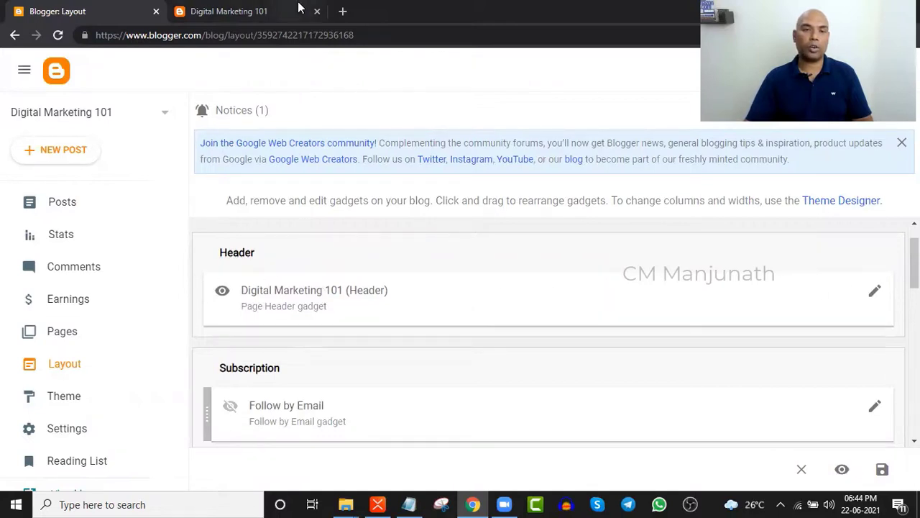
# - Compare with the live blog, then bring up the Header gadget's settings
pyautogui.click(251, 9)
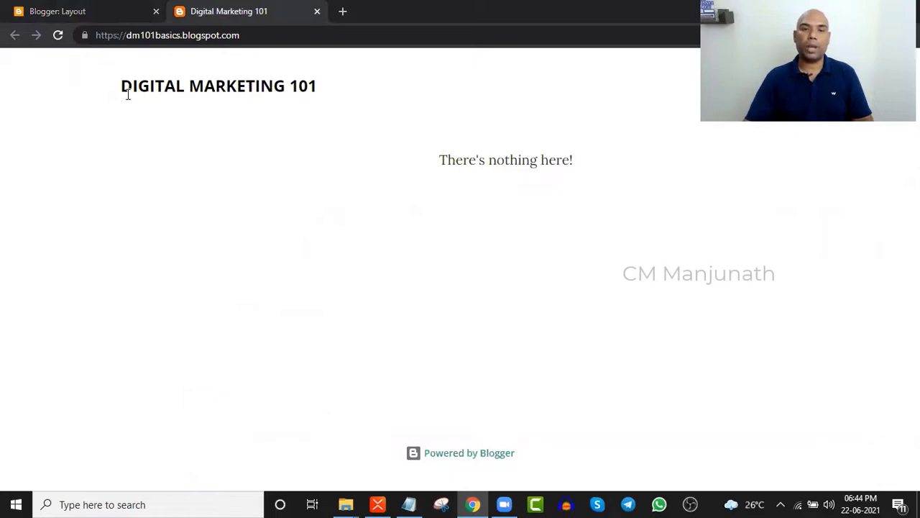
pyautogui.click(122, 10)
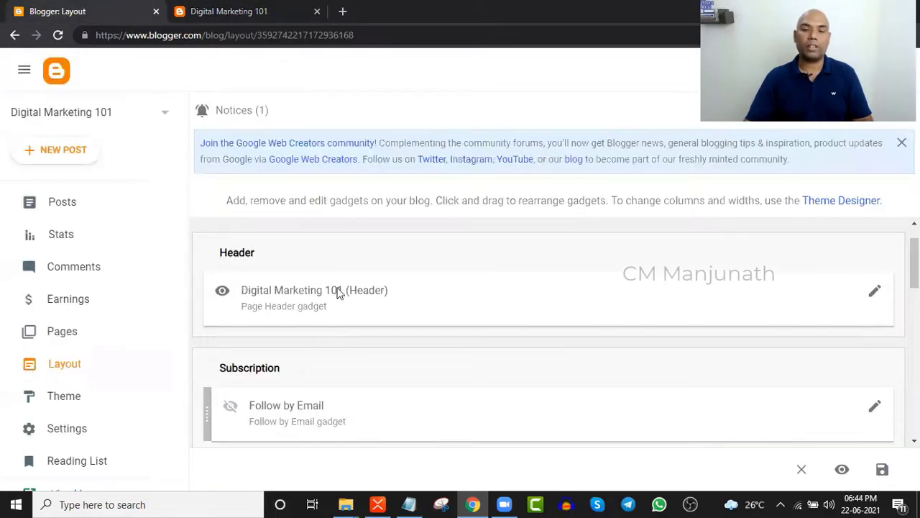
pyautogui.click(874, 291)
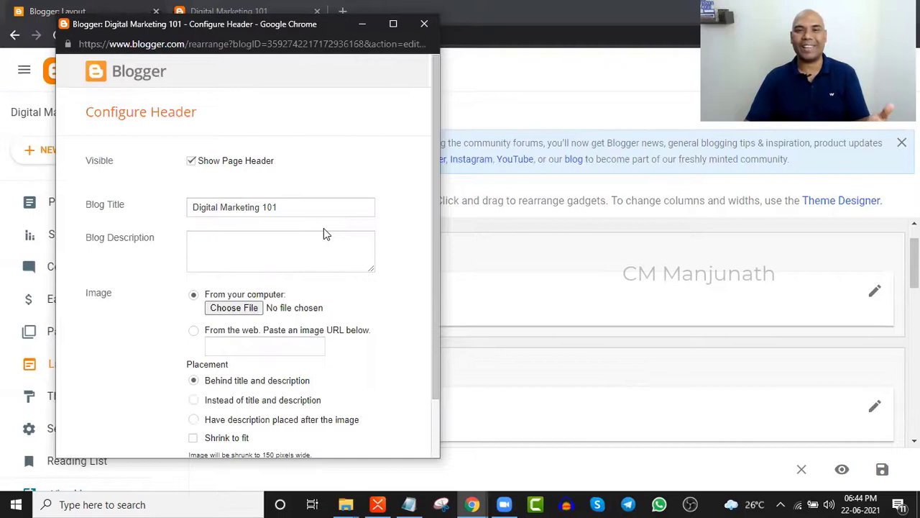
# - Save the Header gadget unchanged, keeping the title Digital Marketing 101
pyautogui.scroll(-1, 329, 302)
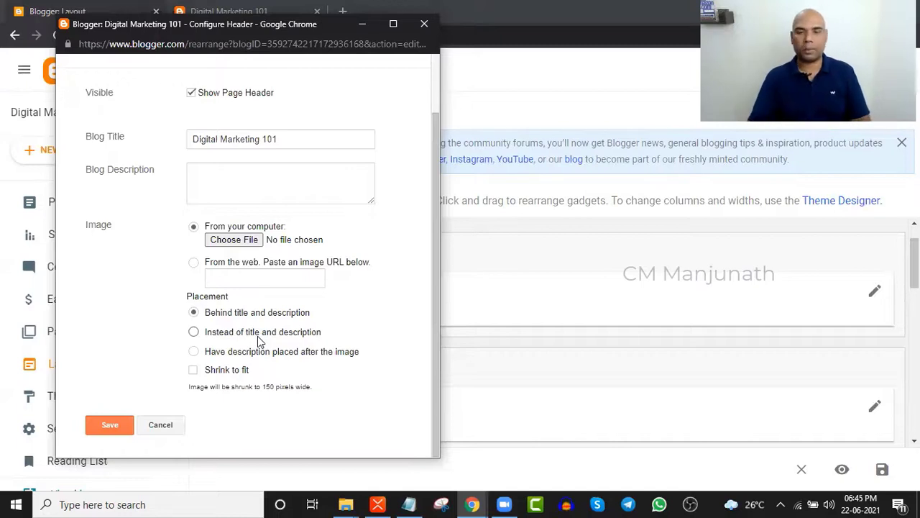
pyautogui.click(108, 424)
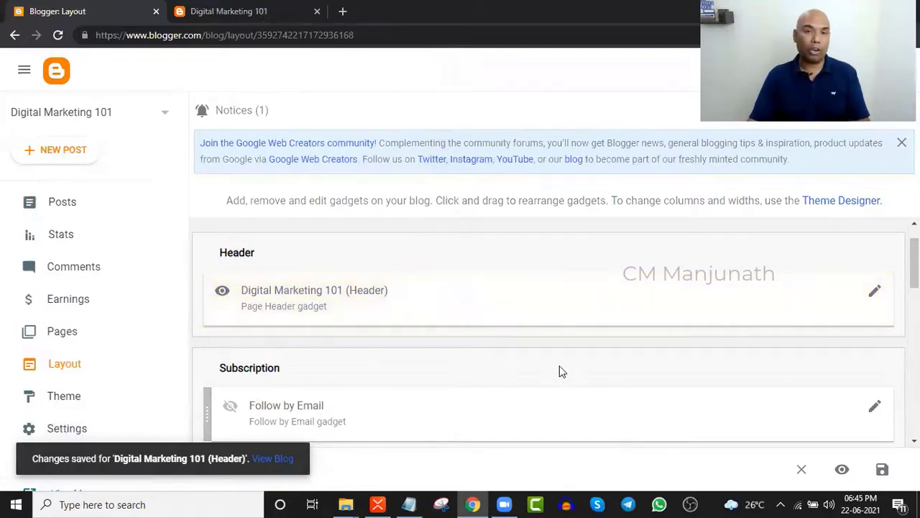
# - Delete the Follow by Email gadget from the Subscription section
pyautogui.scroll(-3, 561, 369)
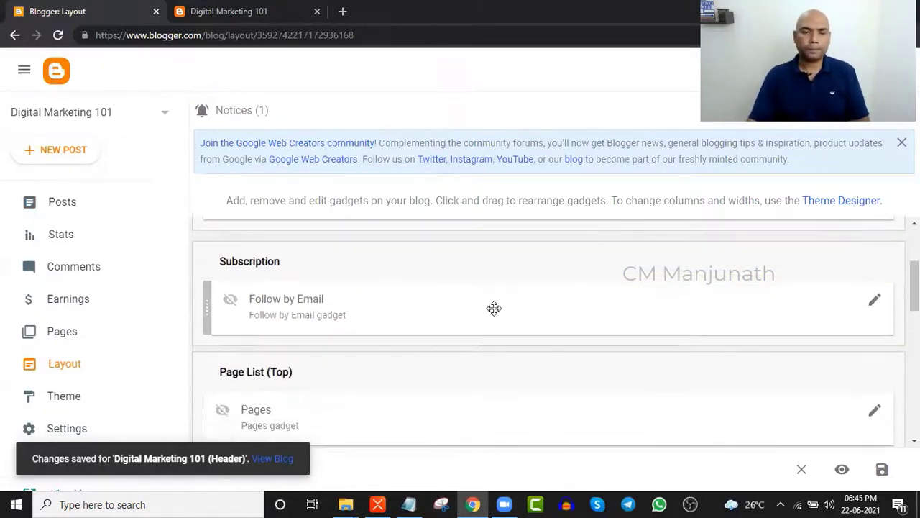
pyautogui.scroll(1, 317, 287)
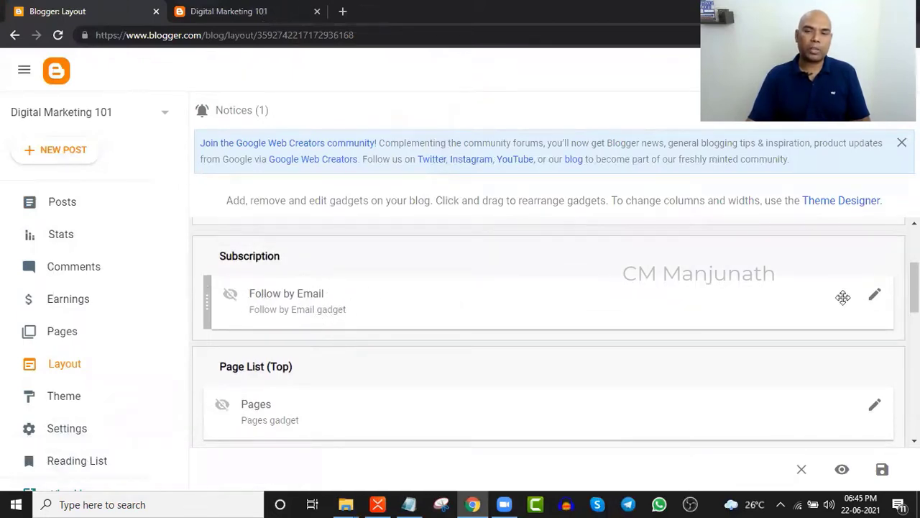
pyautogui.click(876, 298)
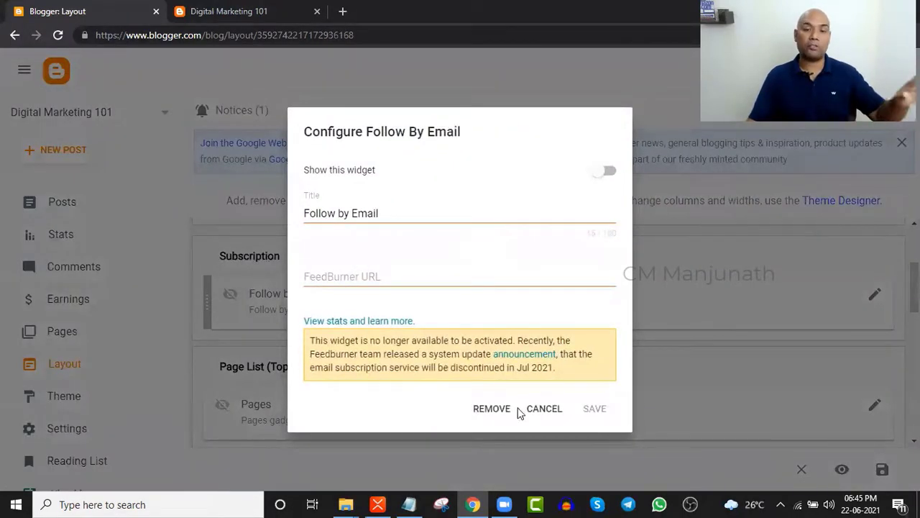
pyautogui.click(494, 413)
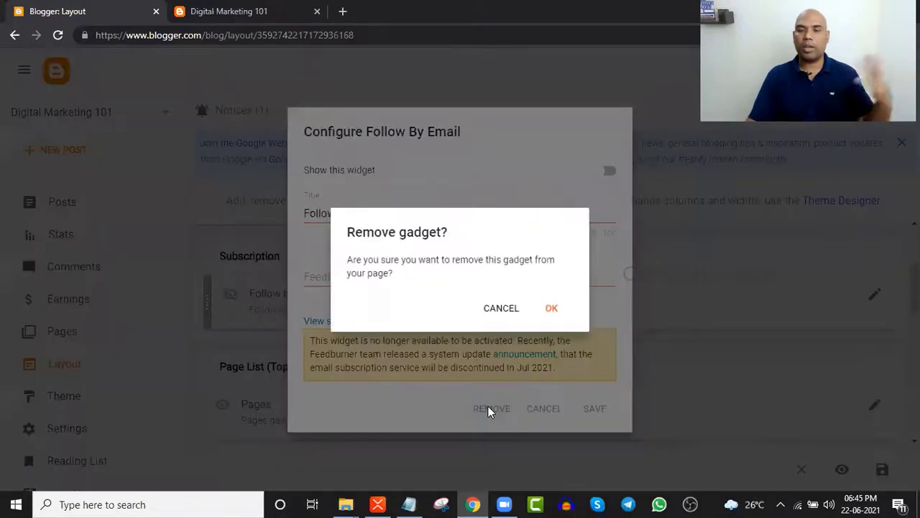
pyautogui.click(552, 309)
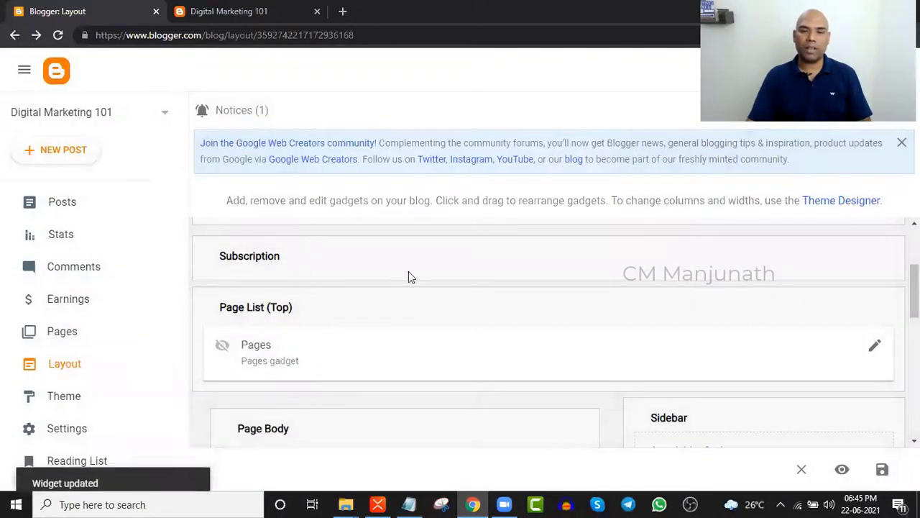
pyautogui.hotkey('ctrl', 'Tab')
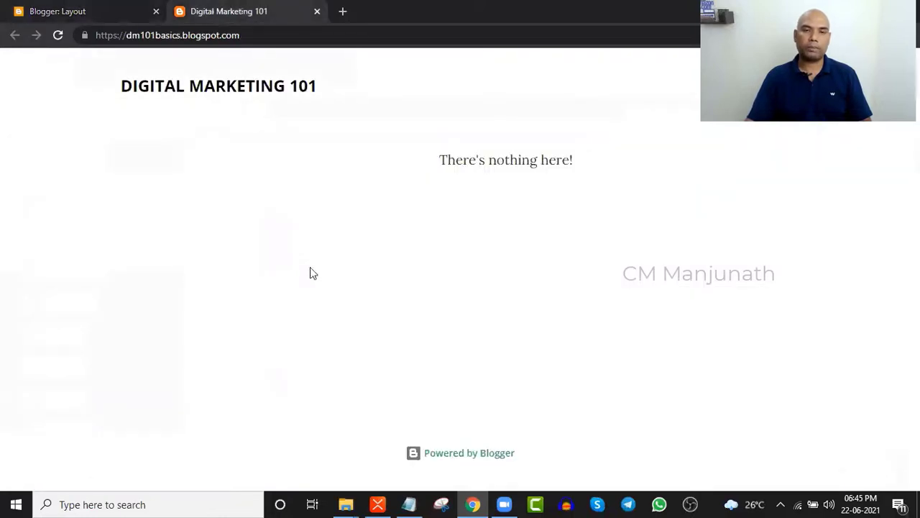
pyautogui.click(65, 10)
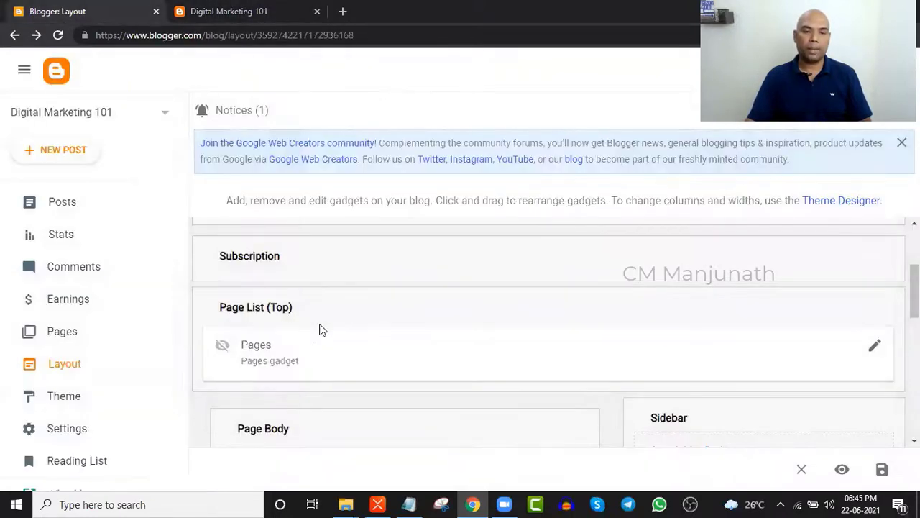
pyautogui.scroll(-1, 316, 306)
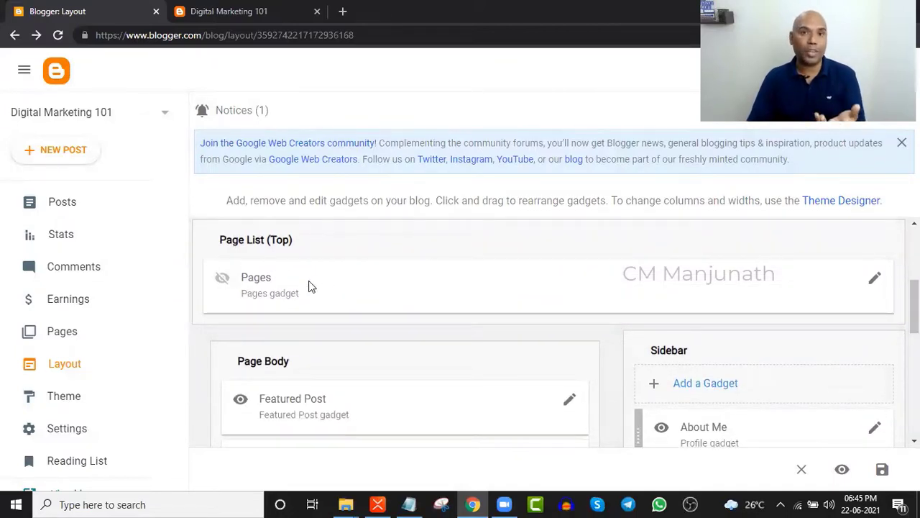
pyautogui.click(248, 8)
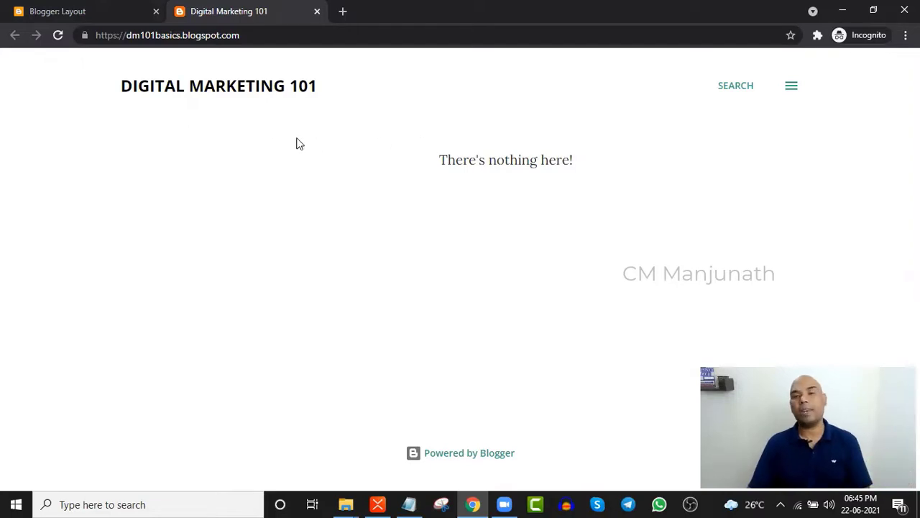
pyautogui.click(791, 86)
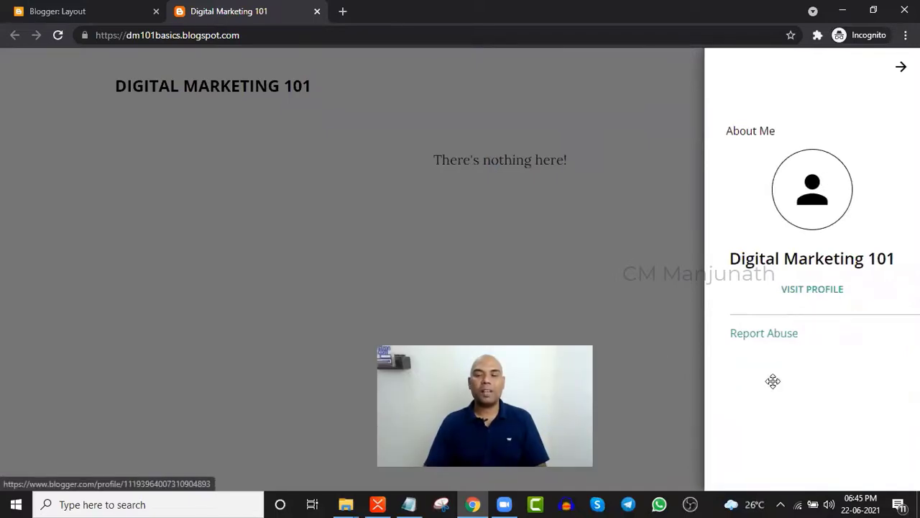
pyautogui.click(901, 68)
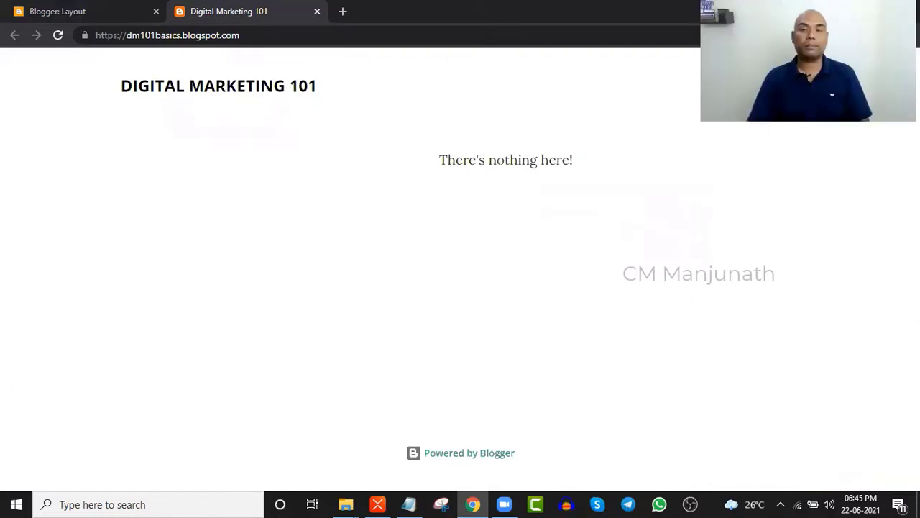
pyautogui.click(61, 8)
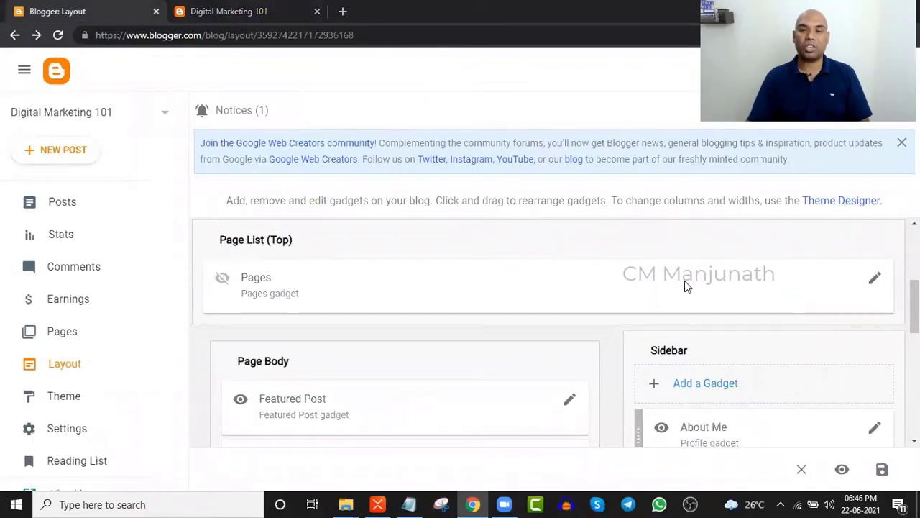
pyautogui.click(874, 278)
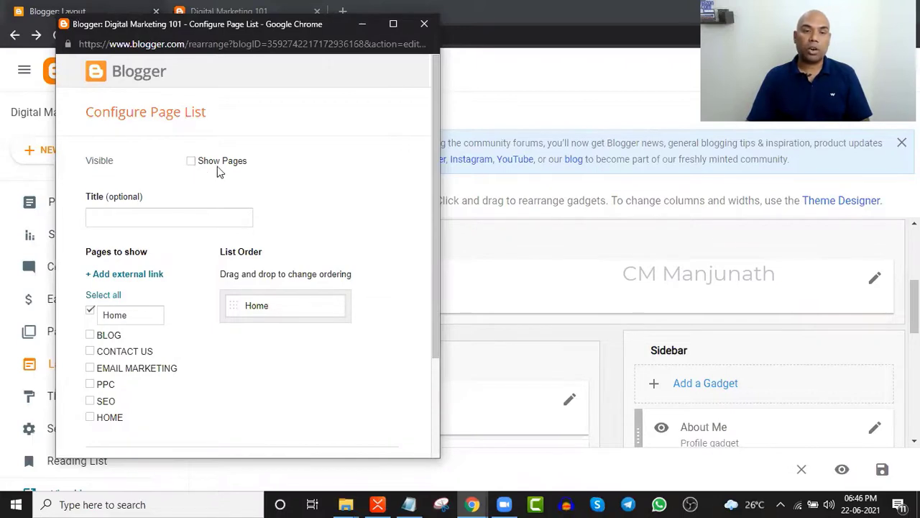
# - Replace the default Home entry with HOME, SEO, PPC, EMAIL MARKETING, CONTACT US and BLOG pages
pyautogui.click(191, 161)
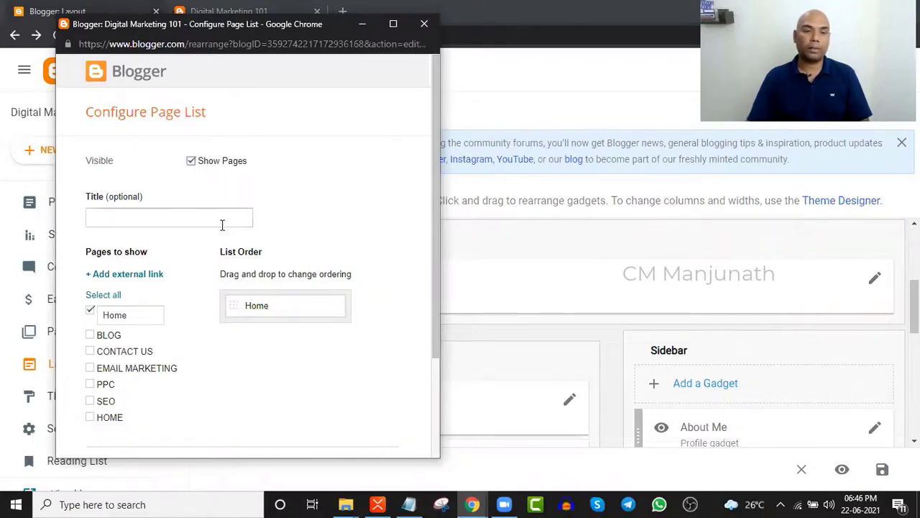
pyautogui.scroll(-1, 205, 200)
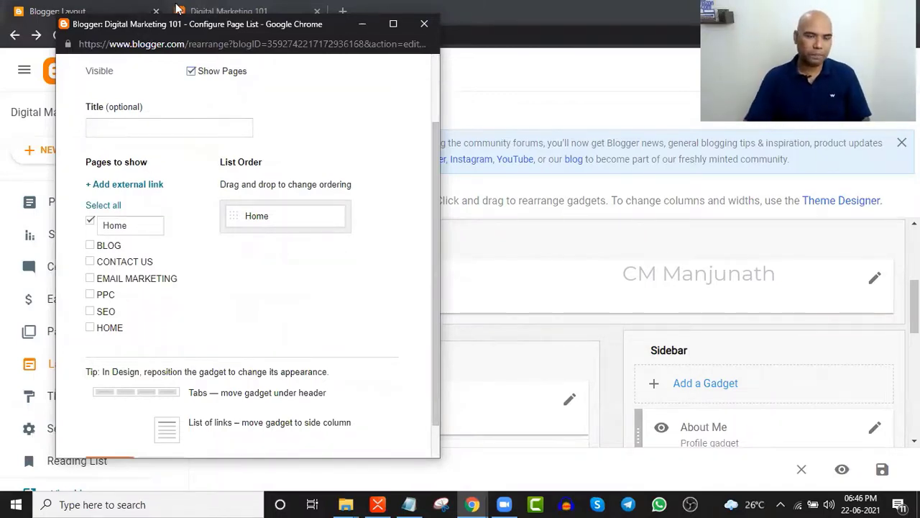
pyautogui.click(90, 222)
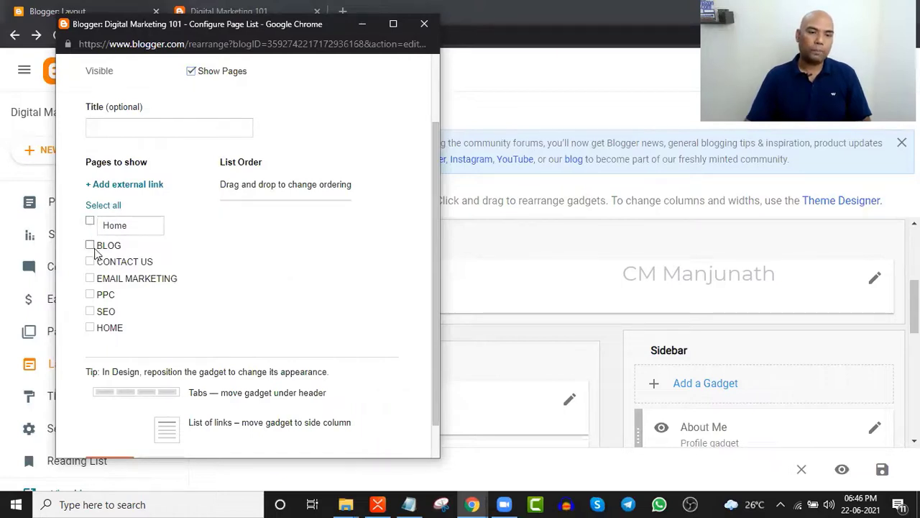
pyautogui.scroll(-1, 87, 287)
pyautogui.click(90, 287)
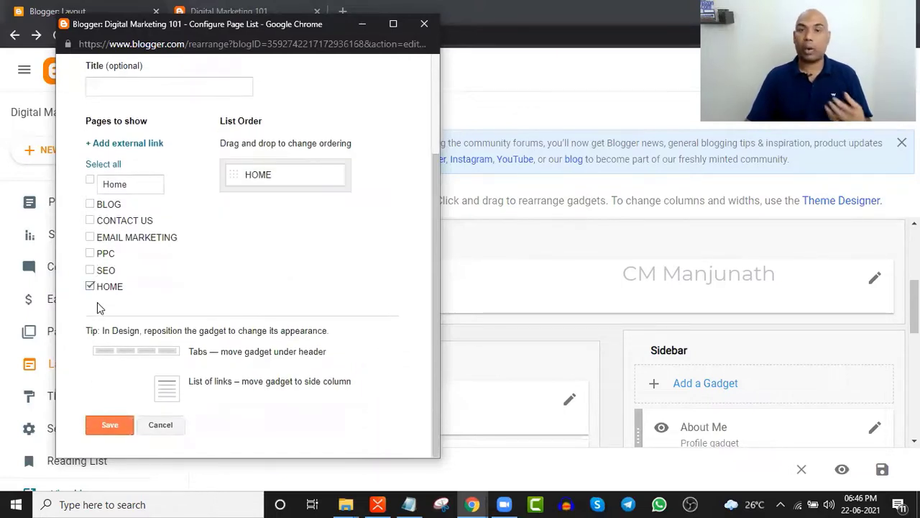
pyautogui.click(90, 270)
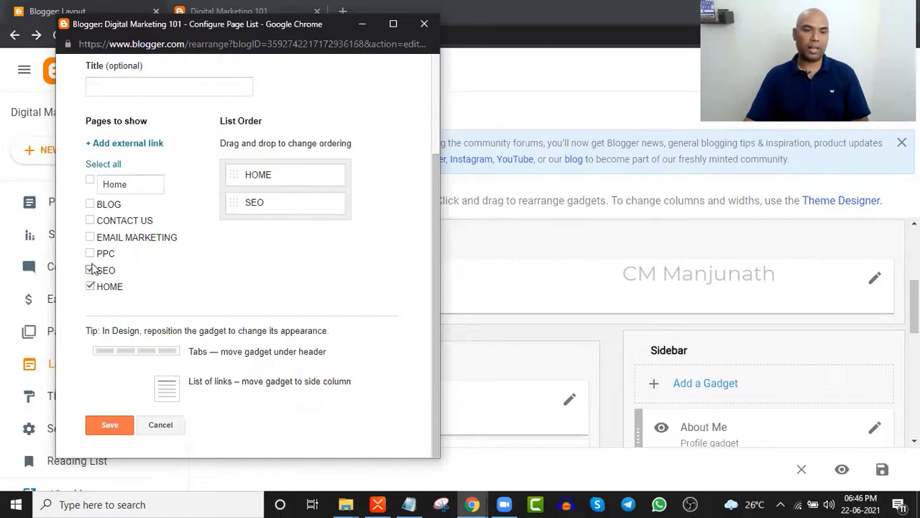
pyautogui.click(90, 253)
pyautogui.click(90, 237)
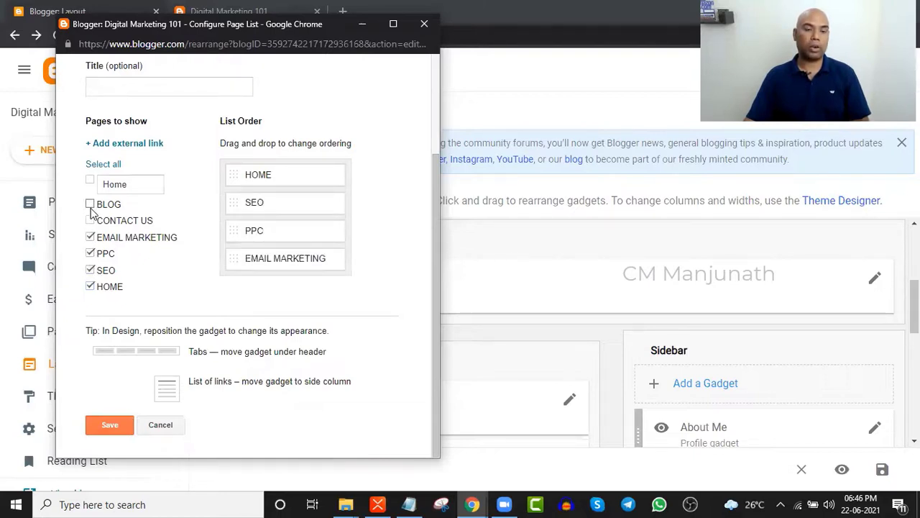
pyautogui.click(90, 221)
pyautogui.click(90, 204)
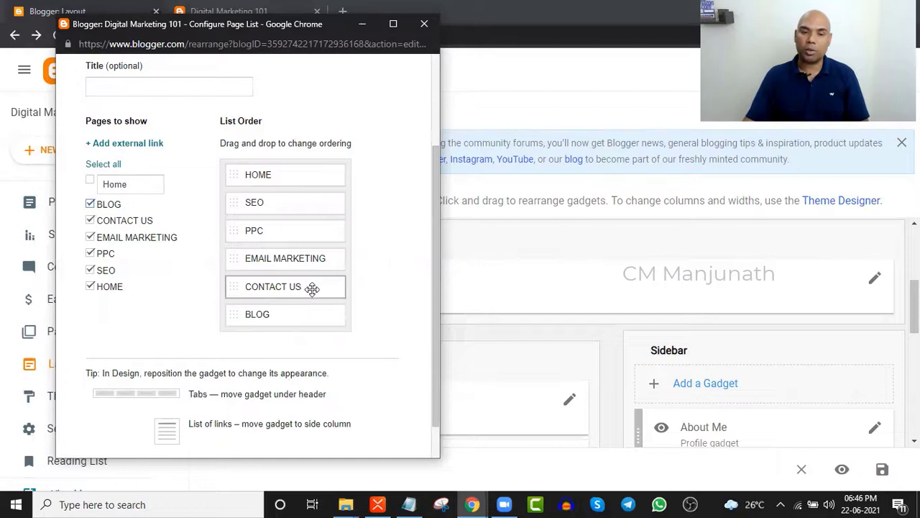
# - Move CONTACT US after BLOG, save the page list and layout, and view the live blog
pyautogui.moveTo(312, 288); pyautogui.dragTo(310, 314)
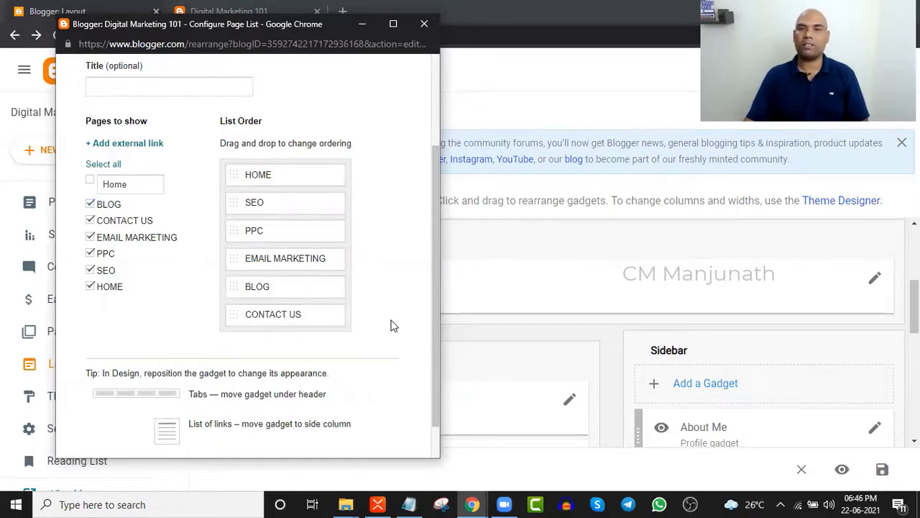
pyautogui.scroll(-1, 300, 290)
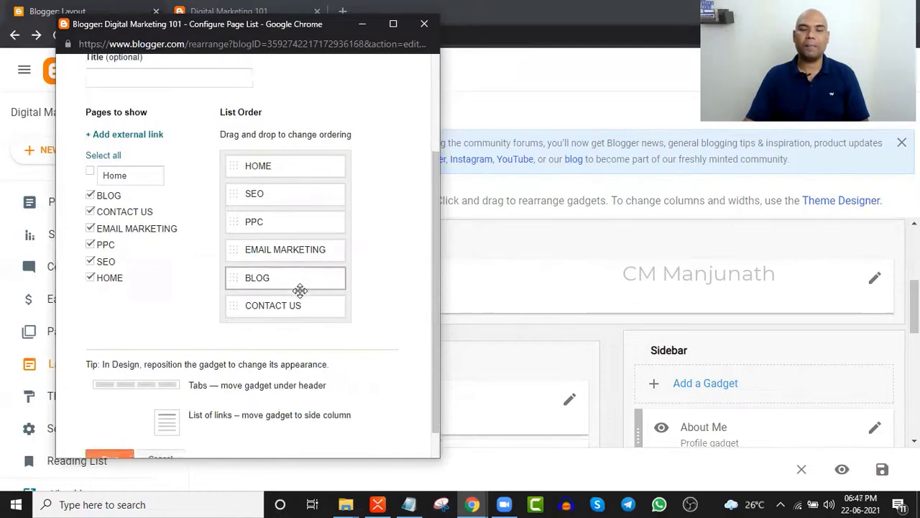
pyautogui.click(111, 429)
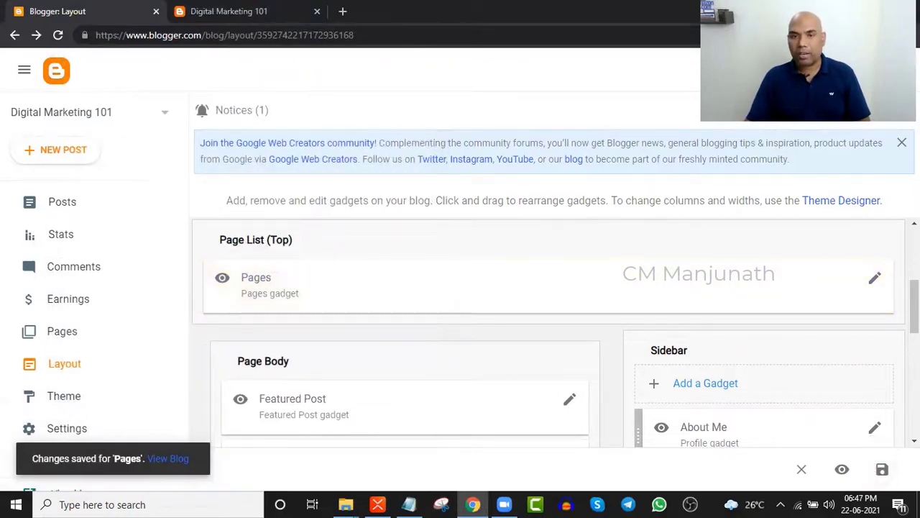
pyautogui.click(884, 473)
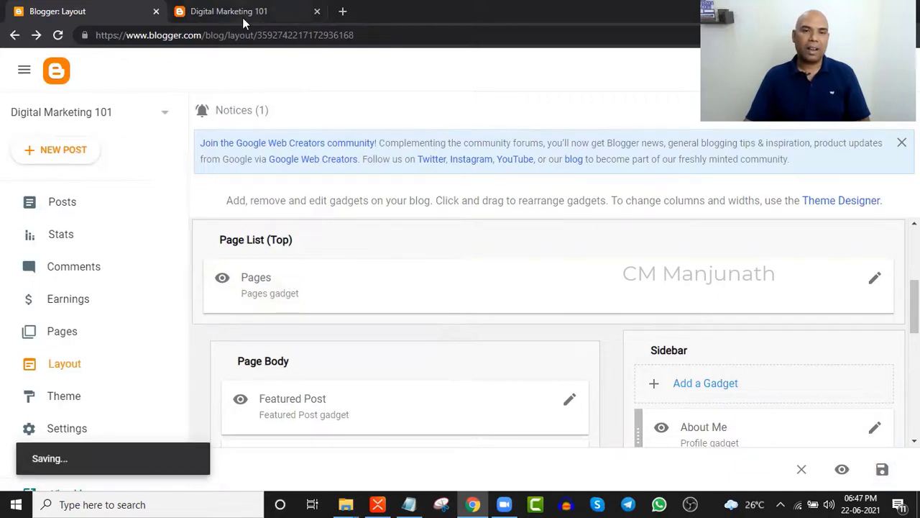
pyautogui.click(243, 21)
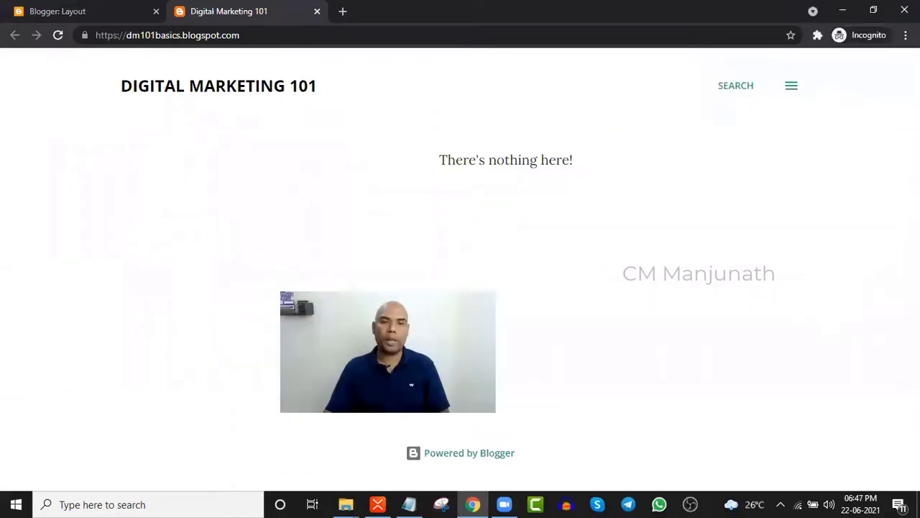
# - Open and close the About Me side panel, then reload the blog to show the six-page menu
pyautogui.click(791, 87)
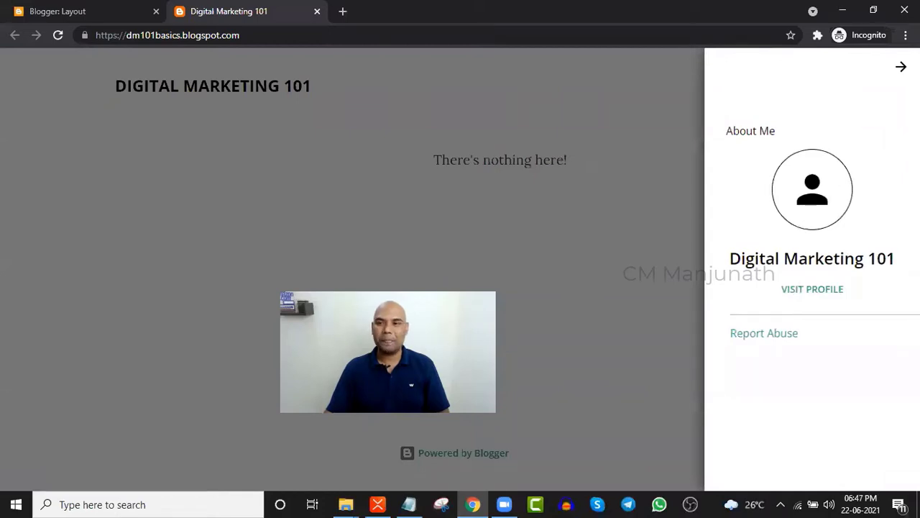
pyautogui.click(31, 51)
pyautogui.click(58, 35)
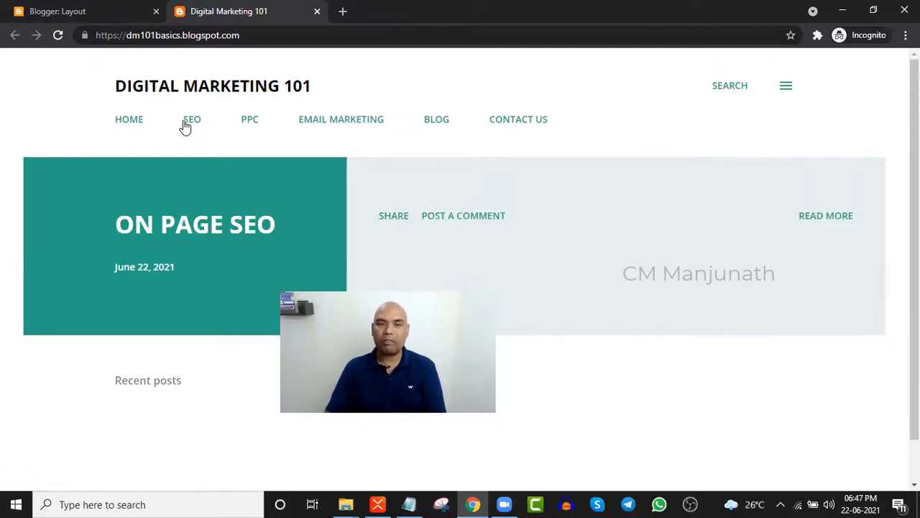
# - Visit the SEO, BLOG and HOME pages from the live blog's menu
pyautogui.click(189, 121)
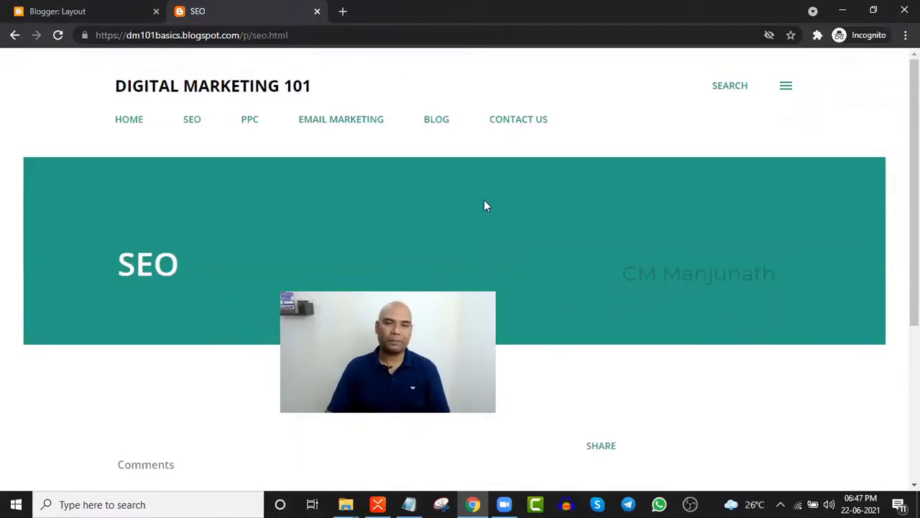
pyautogui.click(432, 123)
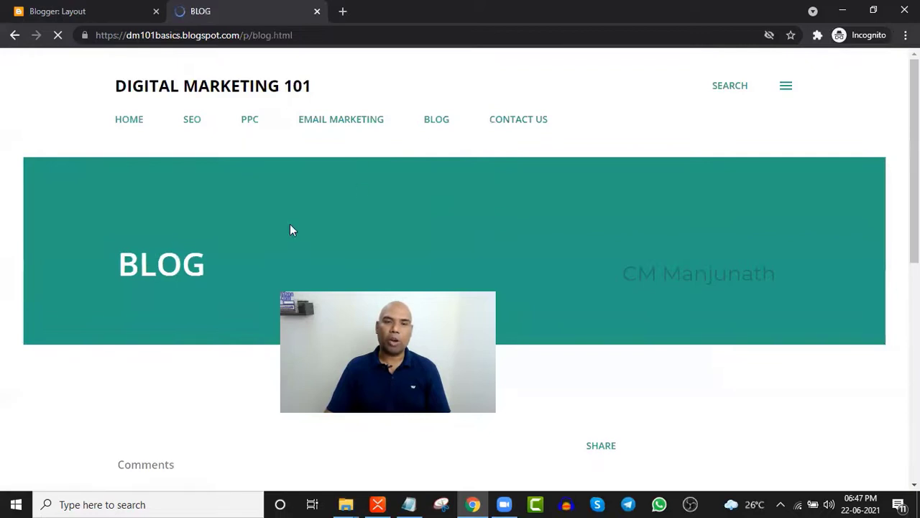
pyautogui.click(119, 123)
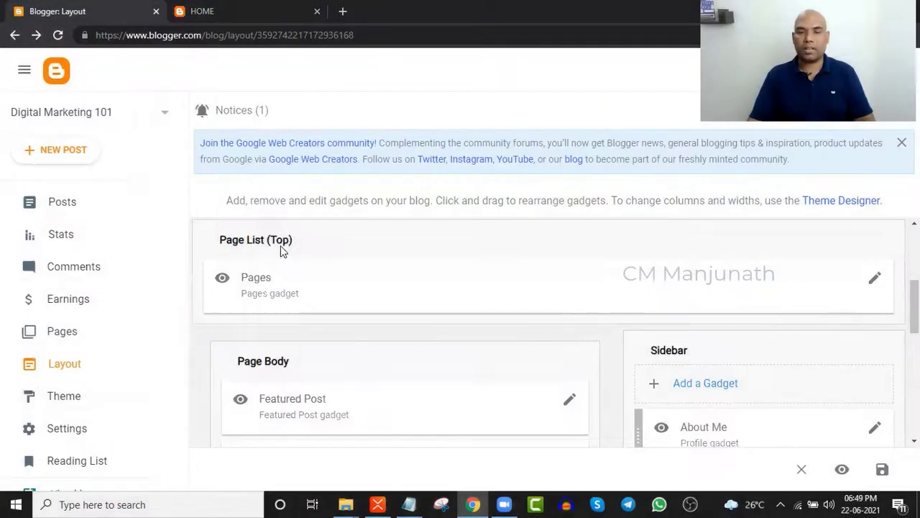
pyautogui.scroll(-2, 333, 321)
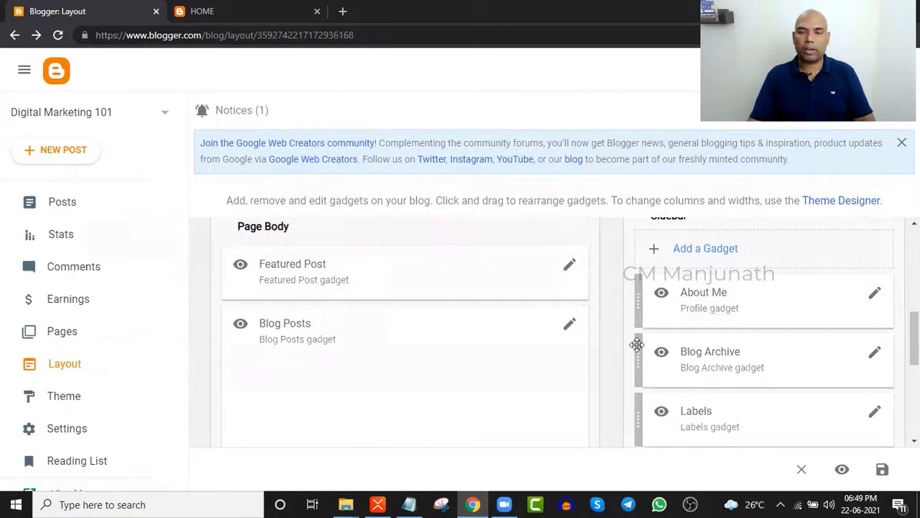
pyautogui.click(232, 10)
pyautogui.click(786, 88)
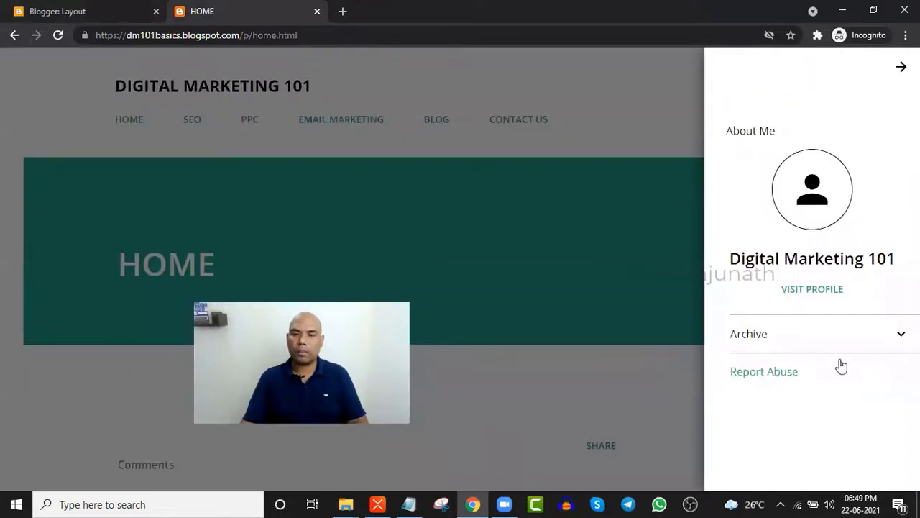
pyautogui.click(894, 72)
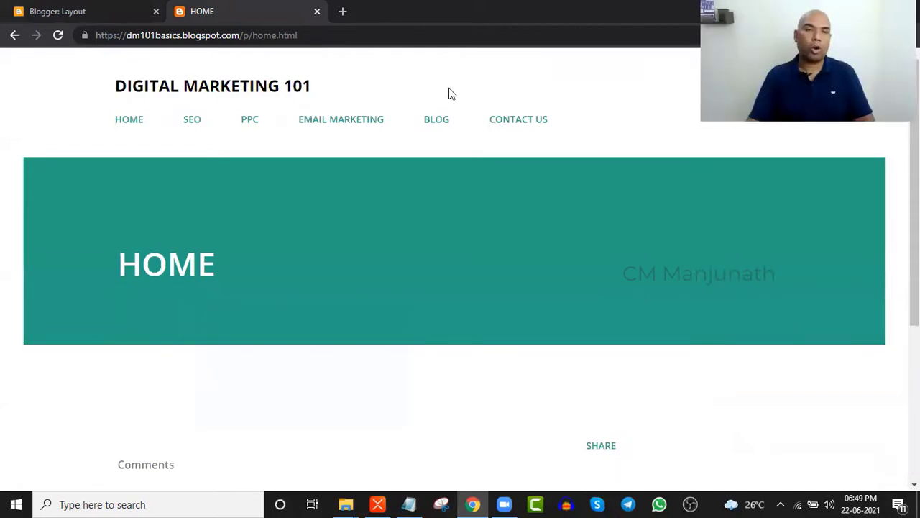
pyautogui.click(82, 8)
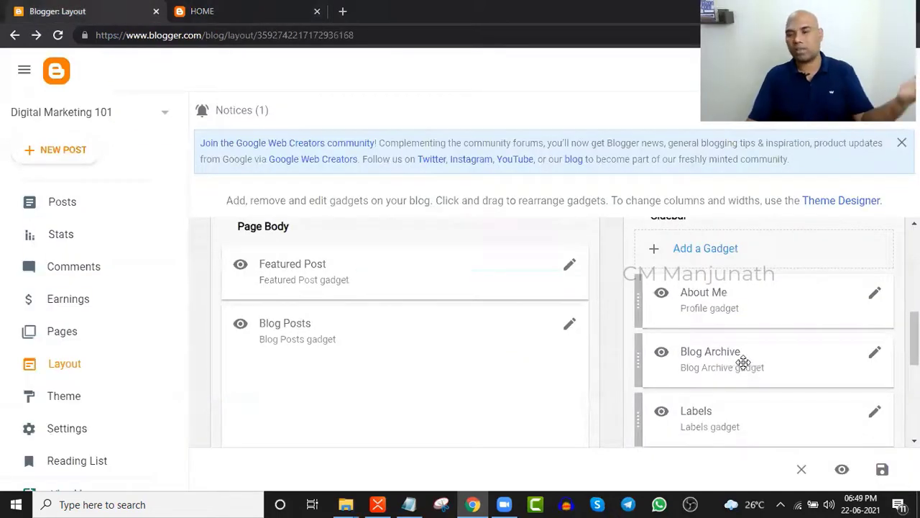
pyautogui.scroll(2, 734, 323)
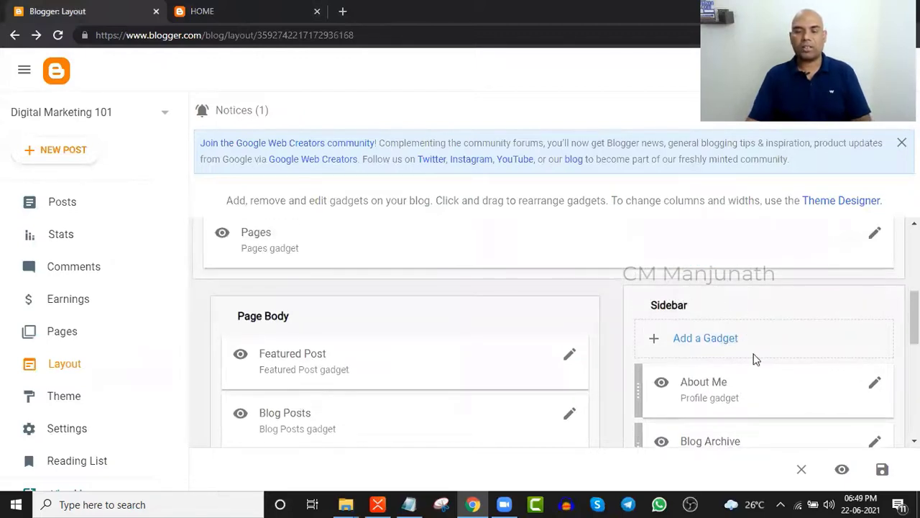
pyautogui.scroll(-1, 754, 355)
pyautogui.scroll(-1, 806, 360)
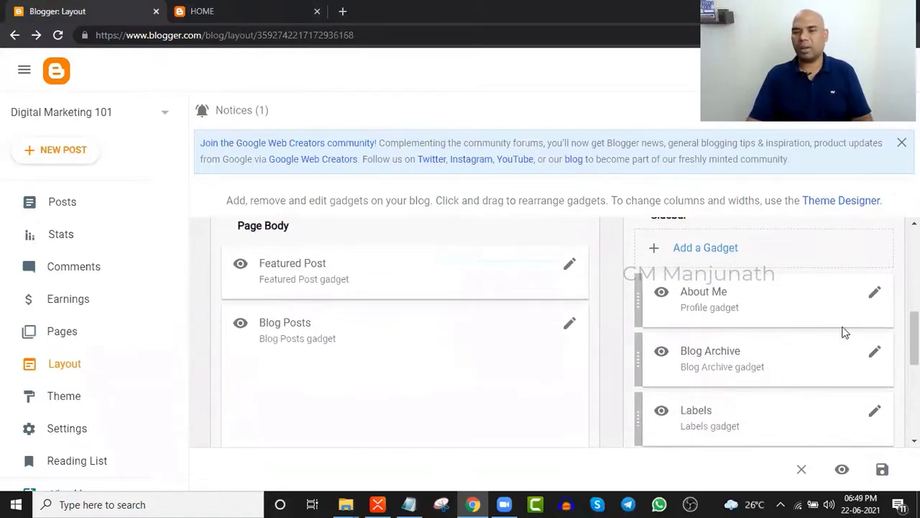
# - Remove the About Me gadget from the sidebar and confirm the removal
pyautogui.click(875, 293)
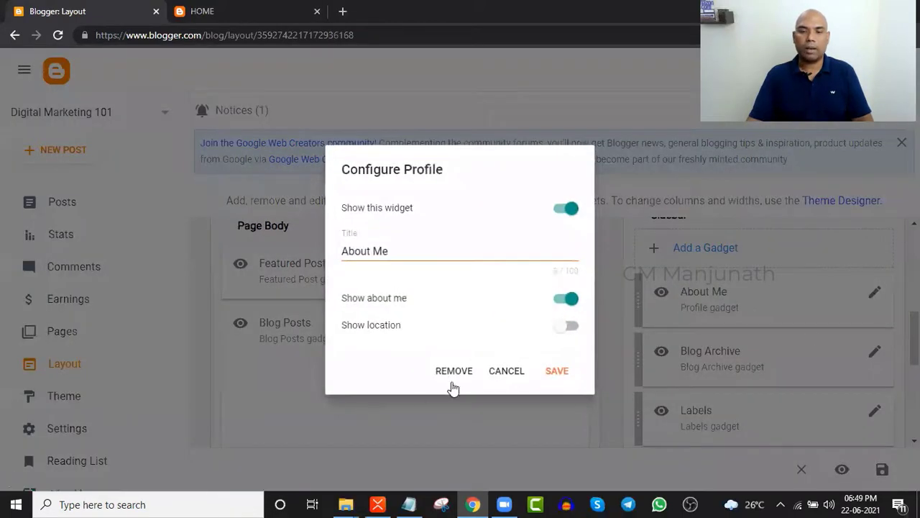
pyautogui.click(452, 373)
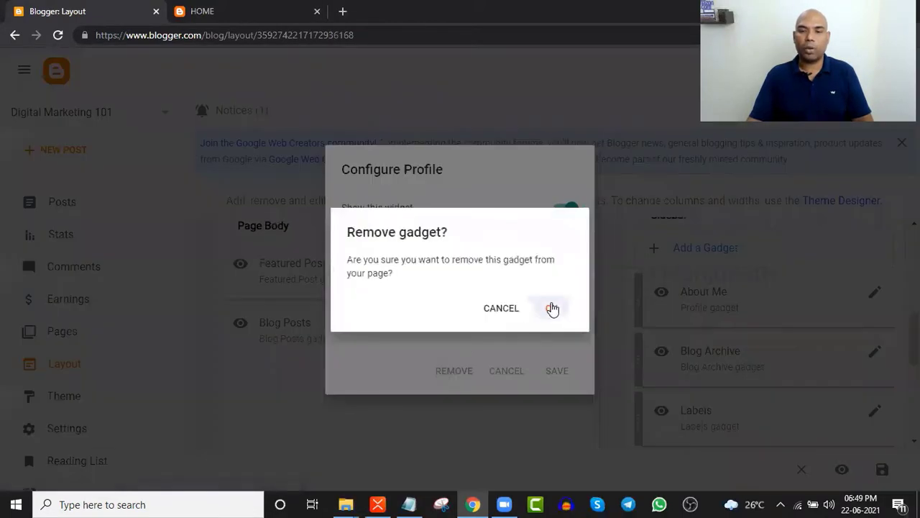
pyautogui.click(552, 308)
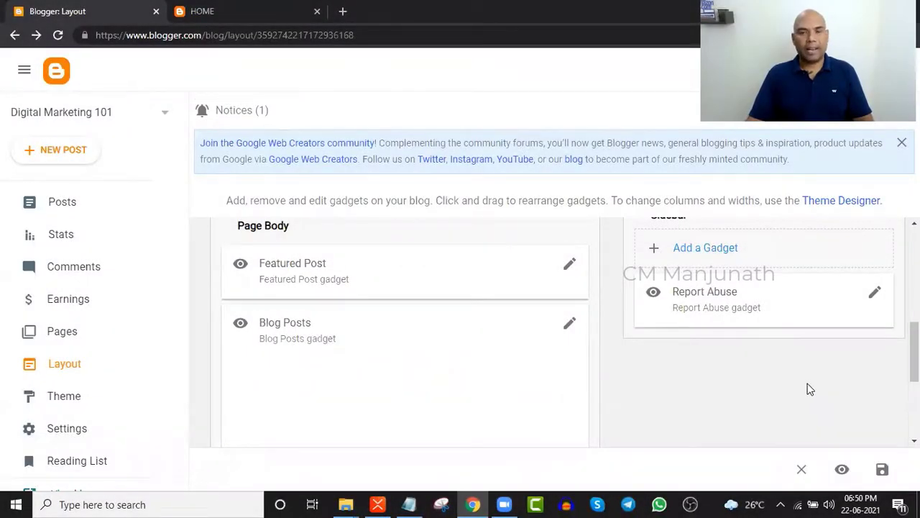
# - Browse the Add a Gadget list and close it without adding anything
pyautogui.click(712, 249)
pyautogui.scroll(-8, 412, 316)
pyautogui.scroll(-2, 412, 329)
pyautogui.scroll(8, 456, 295)
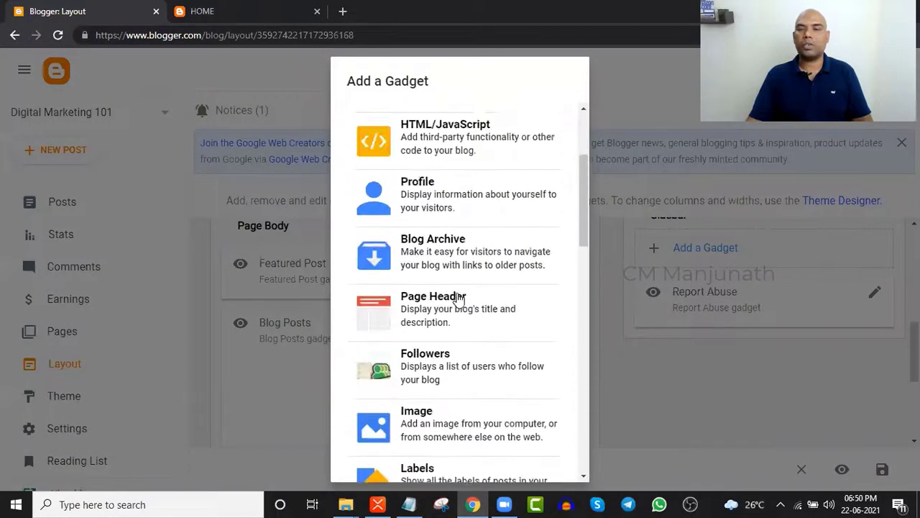
pyautogui.scroll(3, 459, 298)
pyautogui.click(791, 376)
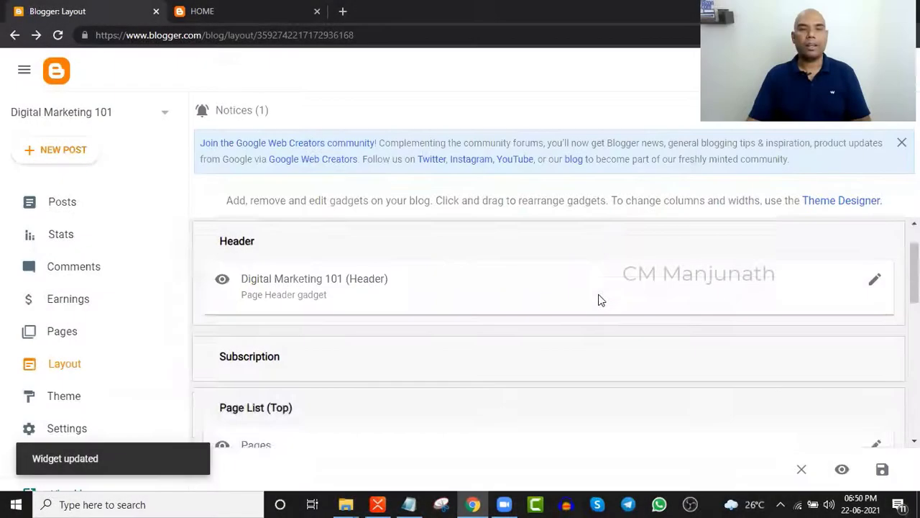
pyautogui.scroll(-10, 601, 300)
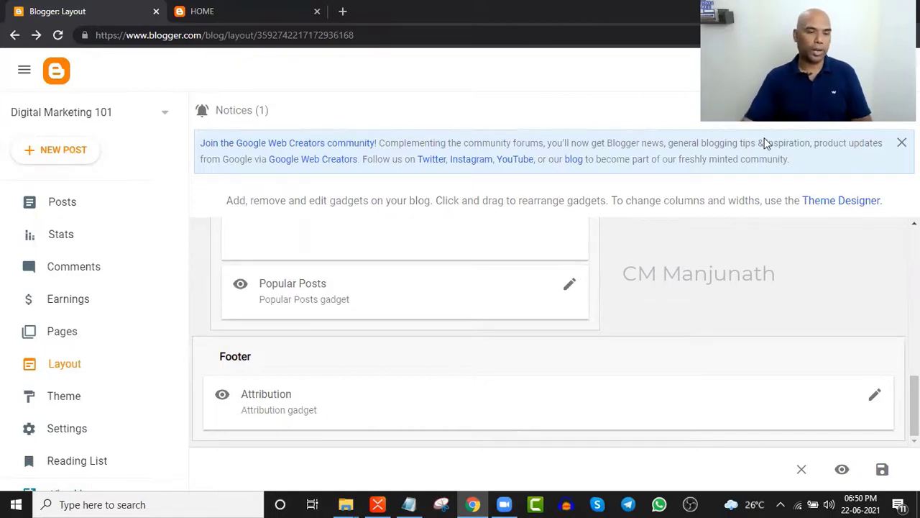
# - Expand the MENU topic in XMind to show its Add / Delete subtopic, then return to Blogger
pyautogui.hotkey('alt', 'Tab')
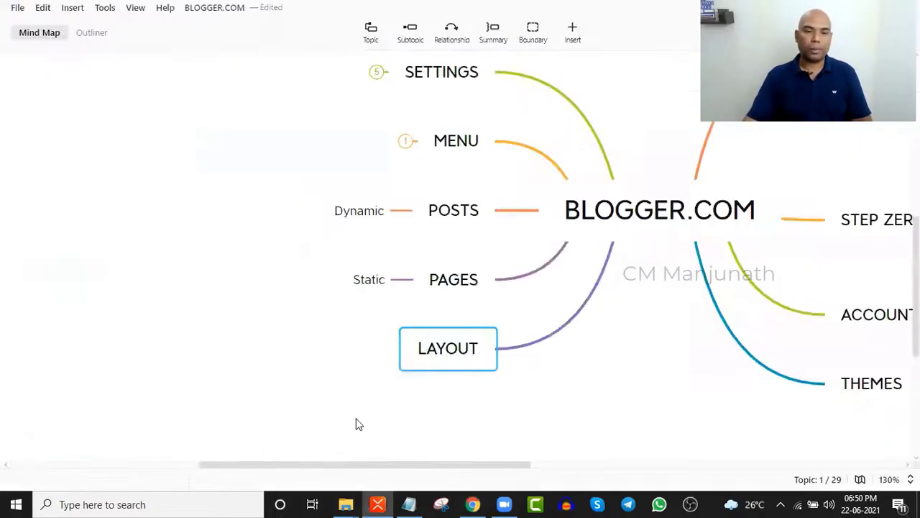
pyautogui.click(405, 141)
pyautogui.scroll(1, 402, 208)
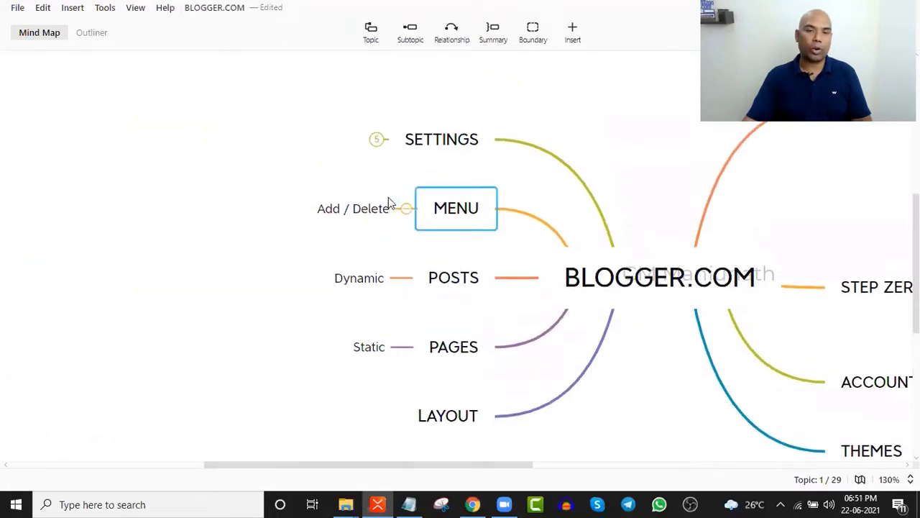
pyautogui.hotkey('alt', 'Tab')
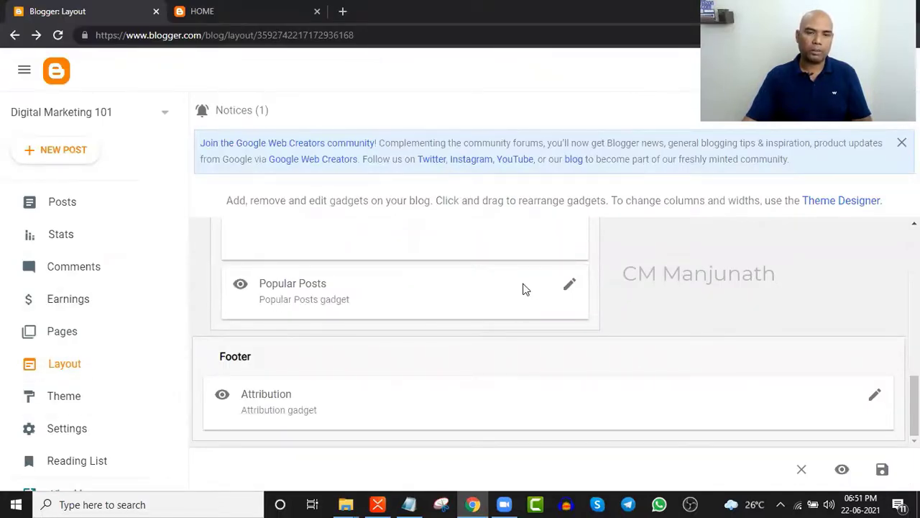
# - Remove BLOG from the Pages gadget's menu and save it
pyautogui.scroll(5, 522, 287)
pyautogui.scroll(2, 363, 325)
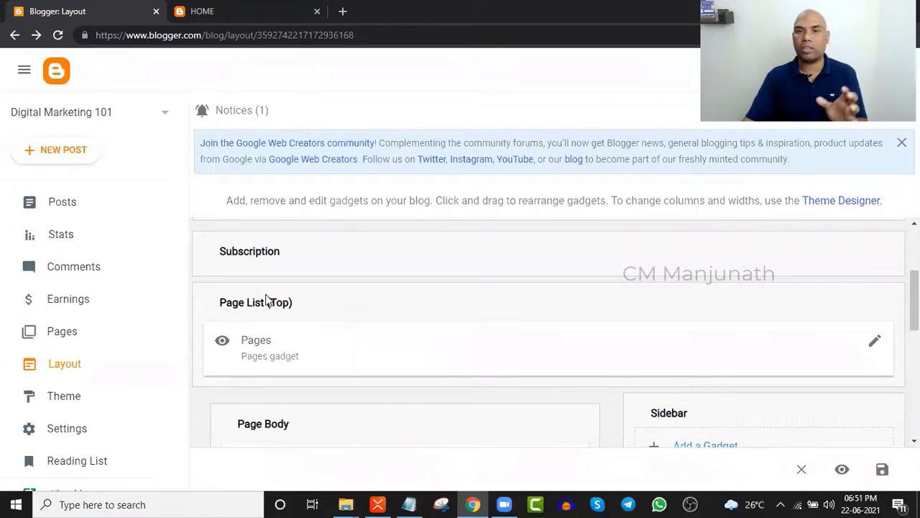
pyautogui.click(875, 341)
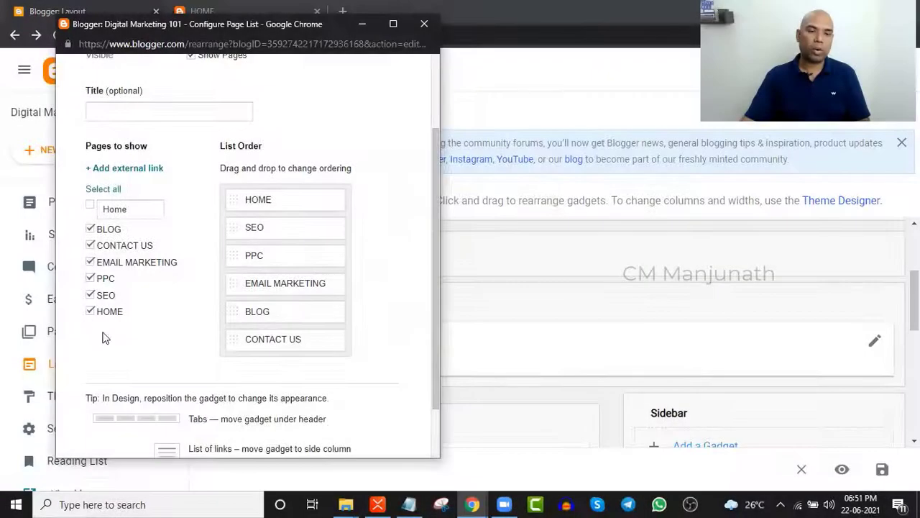
pyautogui.click(90, 229)
pyautogui.scroll(-1, 357, 298)
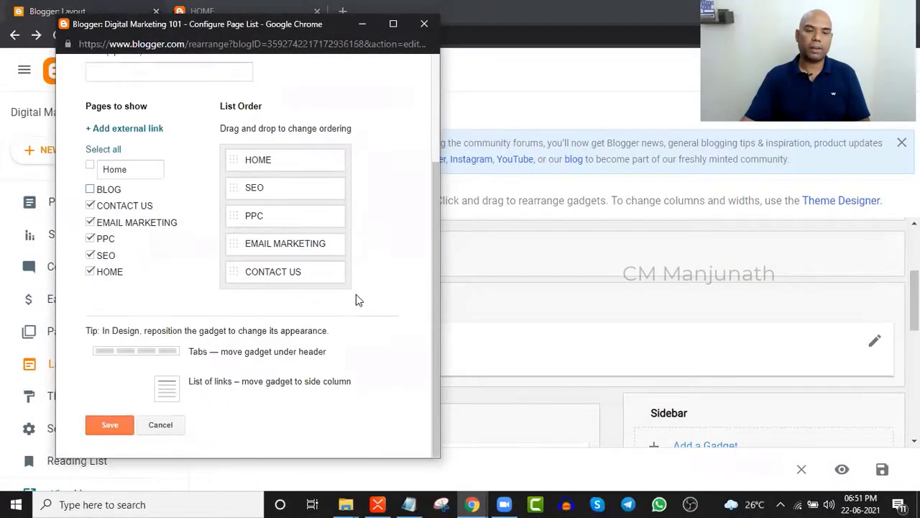
pyautogui.click(101, 424)
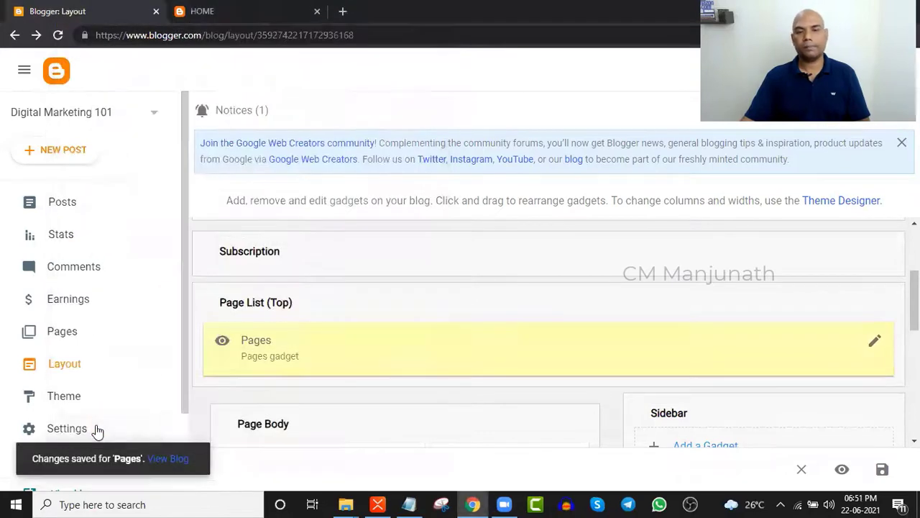
pyautogui.scroll(-1, 384, 300)
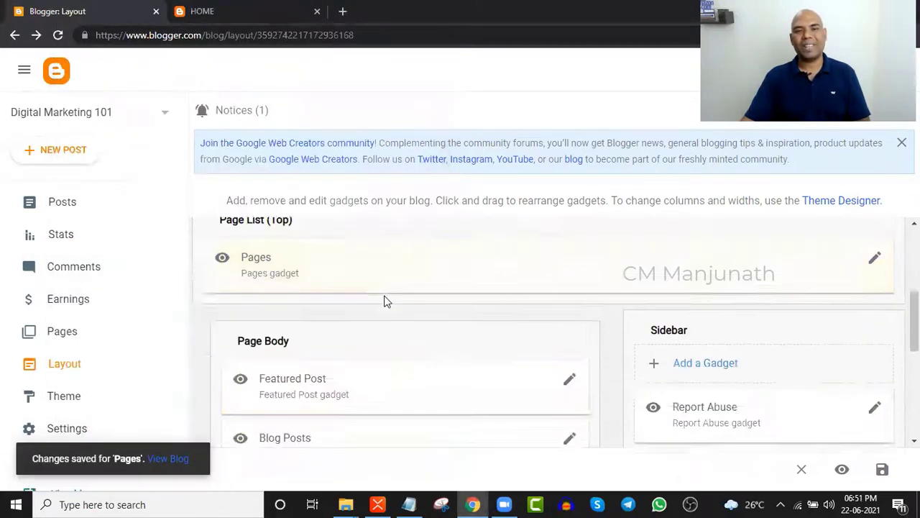
# - Check the shortened menu on the reloaded live blog, then return to the Layout editor
pyautogui.click(236, 9)
pyautogui.click(57, 35)
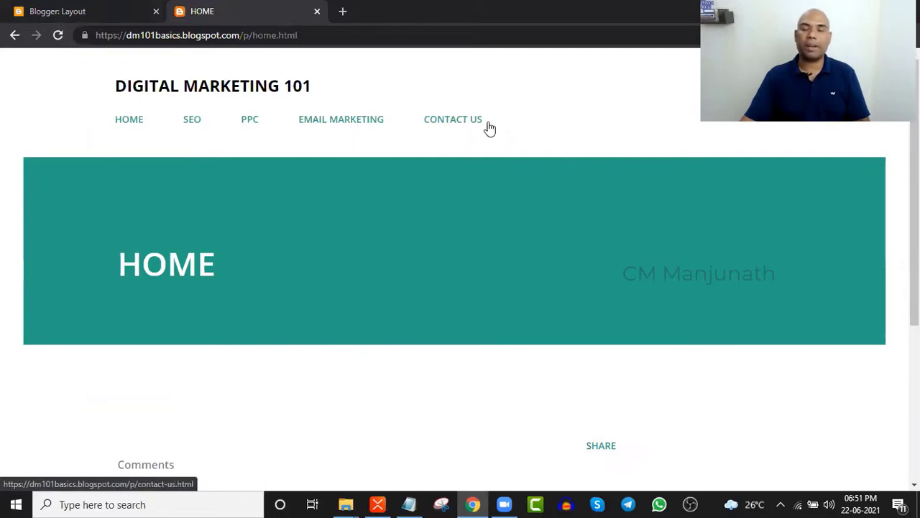
pyautogui.click(99, 9)
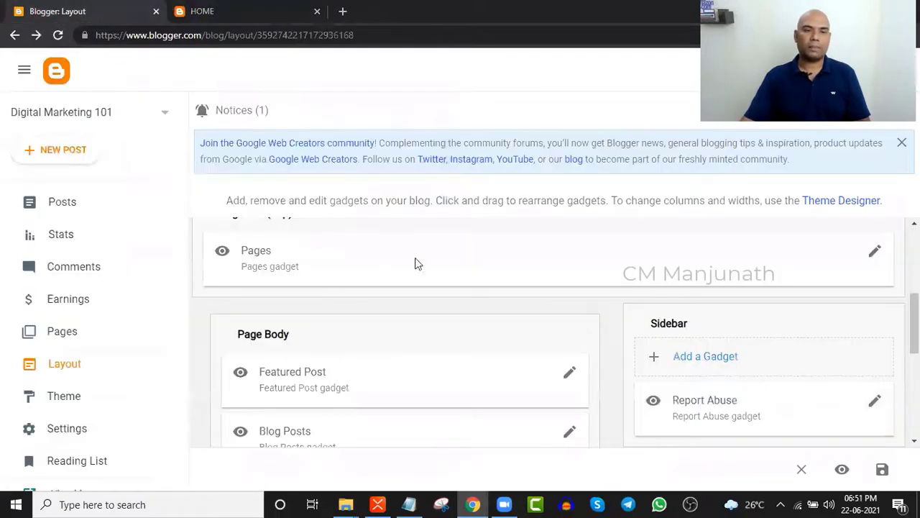
pyautogui.scroll(-5, 383, 265)
pyautogui.scroll(5, 382, 264)
# - Review the BLOGGER.COM mind map in XMind, then come back to the Blogger layout
pyautogui.hotkey('alt', 'Tab')
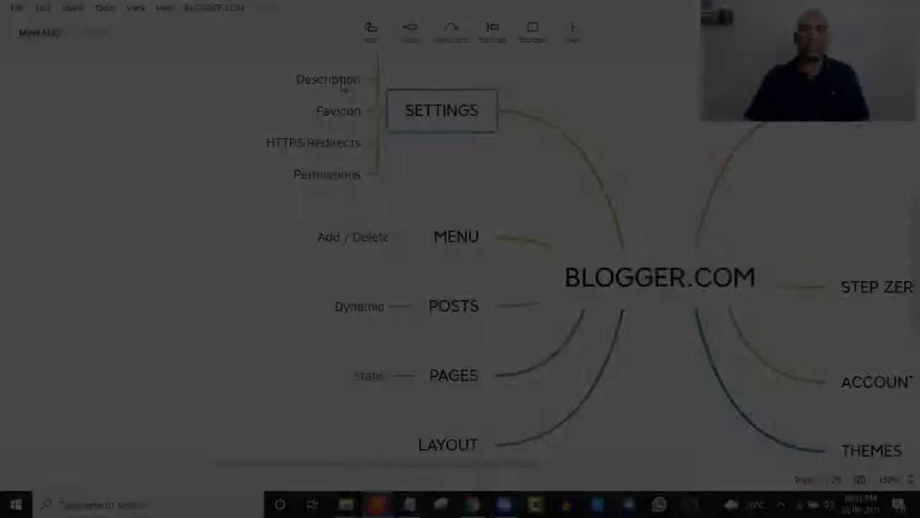
pyautogui.scroll(3, 513, 240)
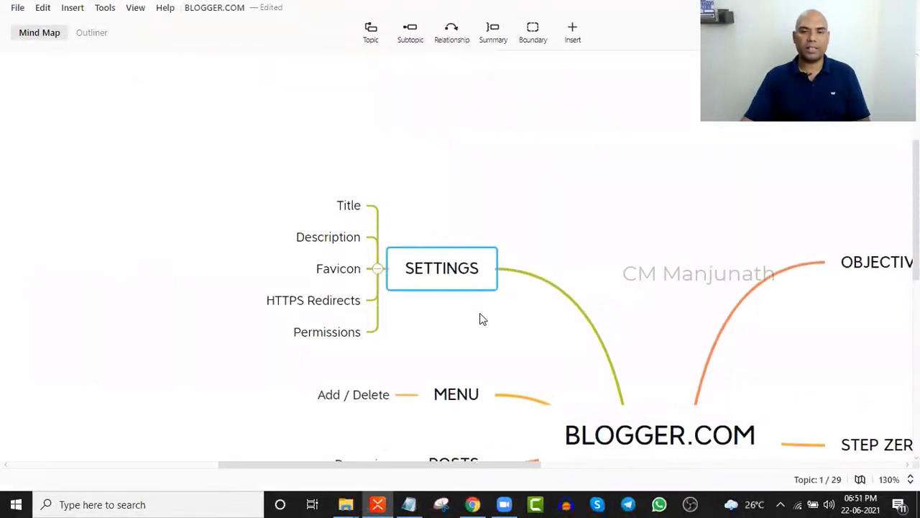
pyautogui.hotkey('alt', 'Tab')
pyautogui.scroll(-2, 135, 326)
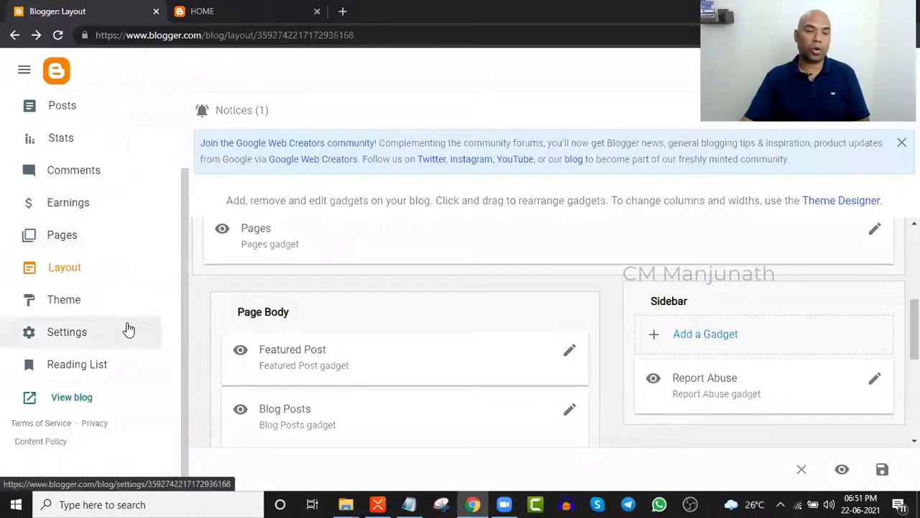
# - Open Settings and save the title Digital Marketing 101 unchanged
pyautogui.click(77, 333)
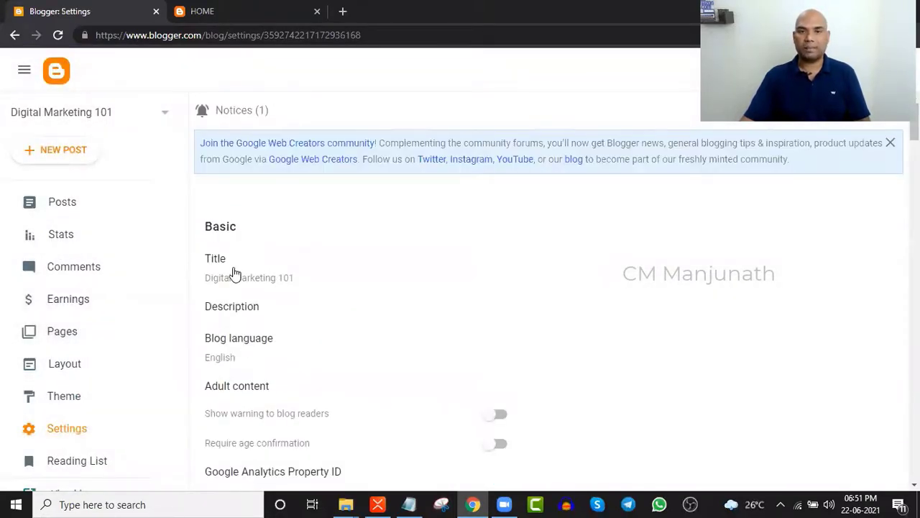
pyautogui.click(274, 285)
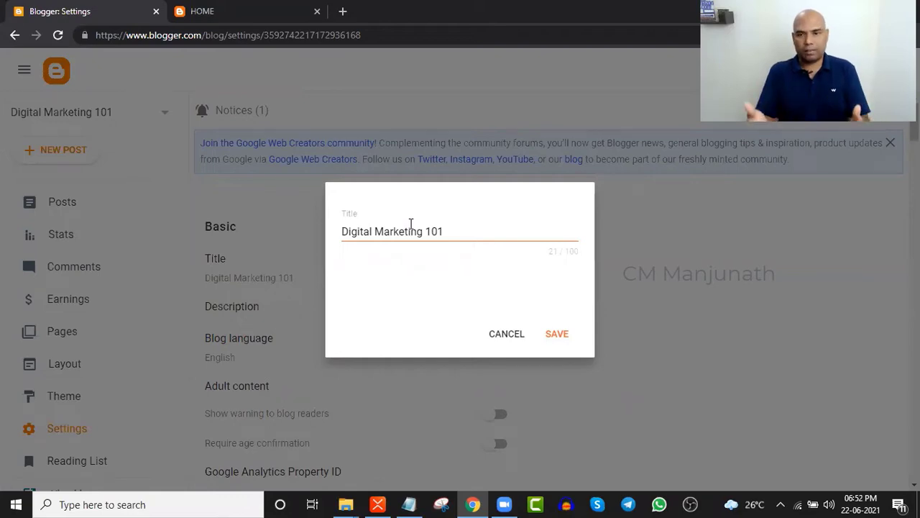
pyautogui.click(566, 338)
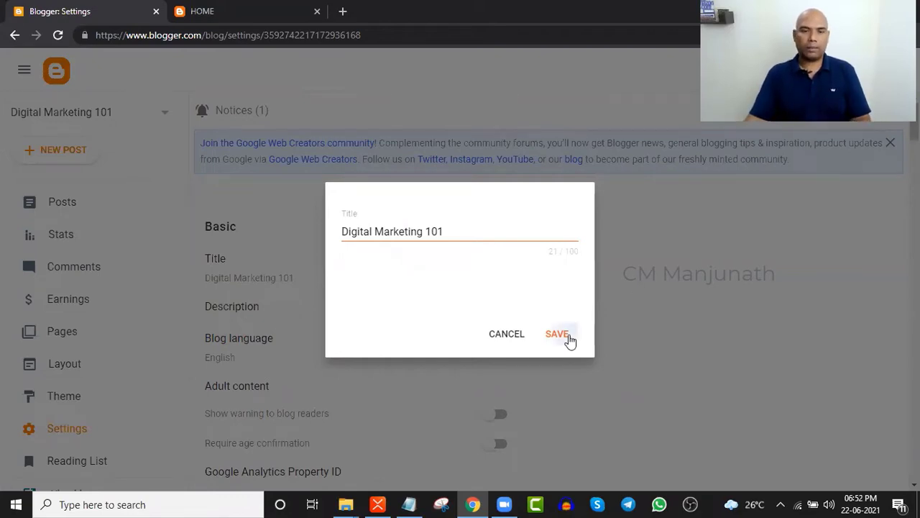
# - Set the blog description to 'Hey, this is a Digital Marketing site' and save it
pyautogui.scroll(-1, 300, 309)
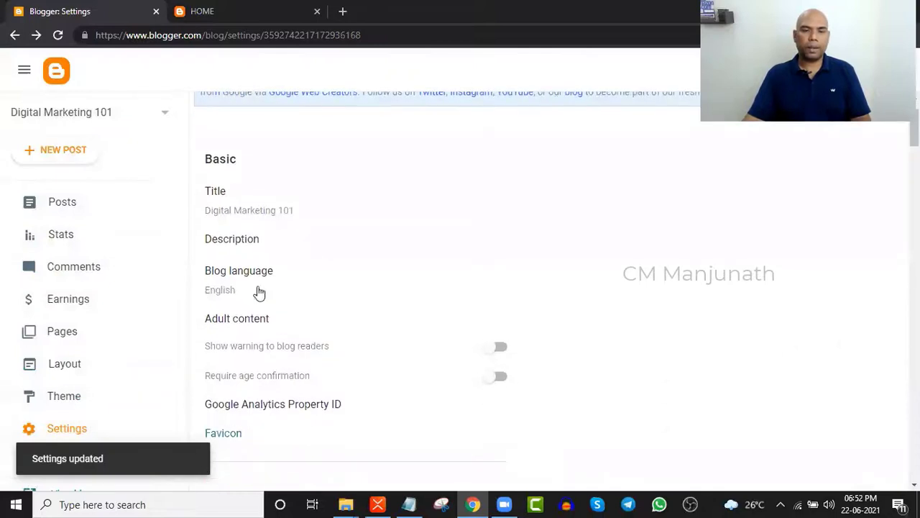
pyautogui.click(248, 238)
pyautogui.click(391, 262)
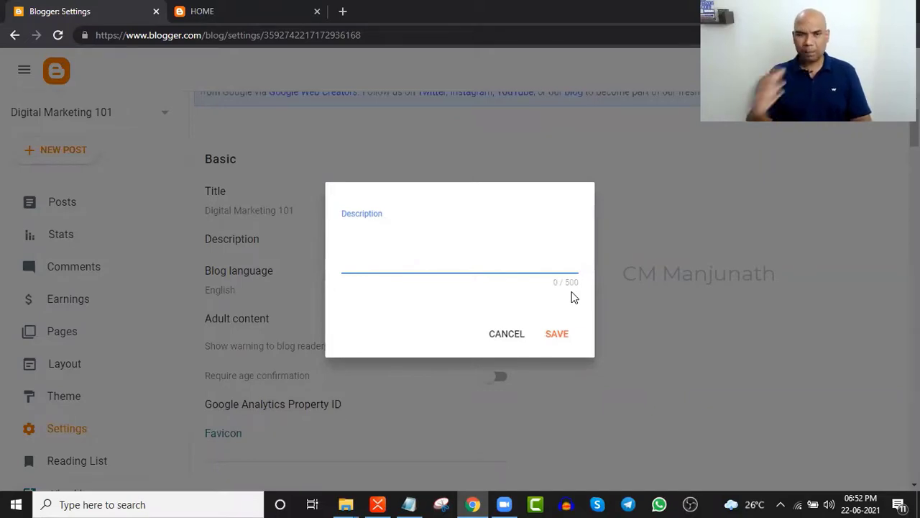
pyautogui.write('AHEY HOW')
pyautogui.press('BackSpace')
pyautogui.press('BackSpace')
pyautogui.press('BackSpace')
pyautogui.press('BackSpace')
pyautogui.press('BackSpace')
pyautogui.press('BackSpace')
pyautogui.press('BackSpace')
pyautogui.write('Hey')
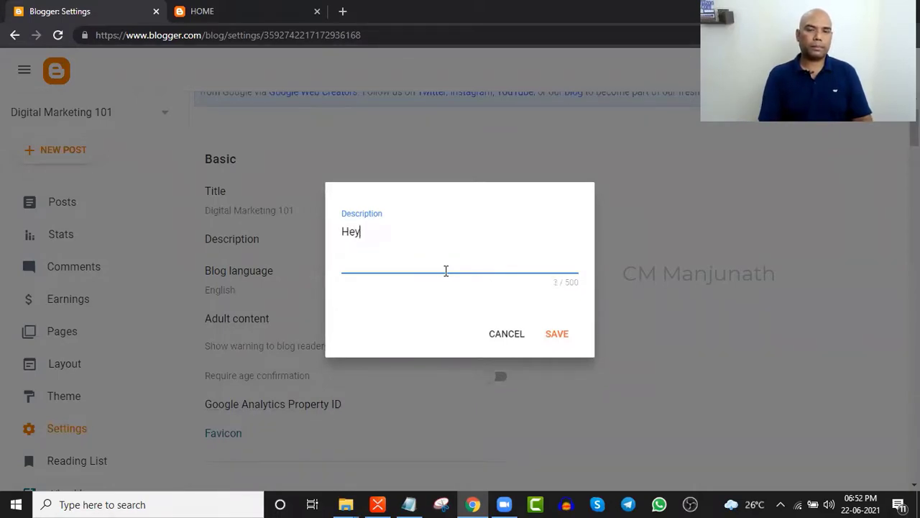
pyautogui.write(', this is a Dig')
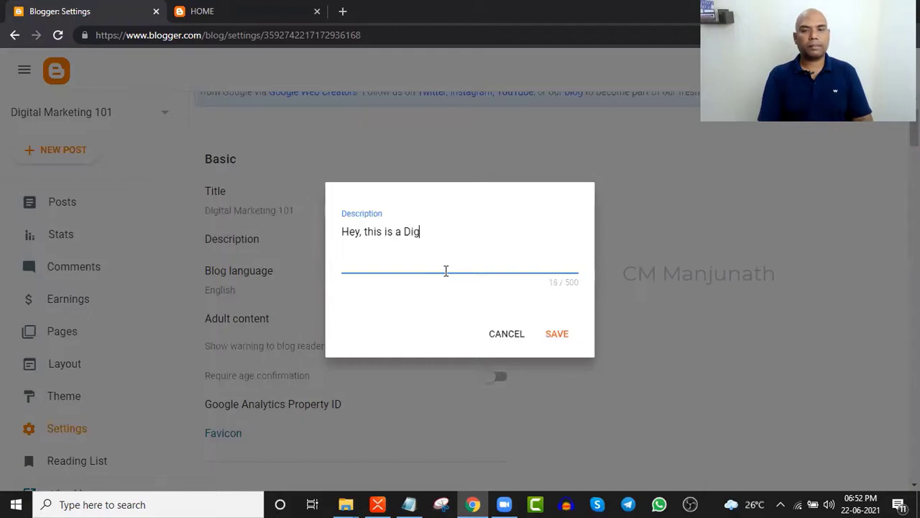
pyautogui.write('ital Marketing site')
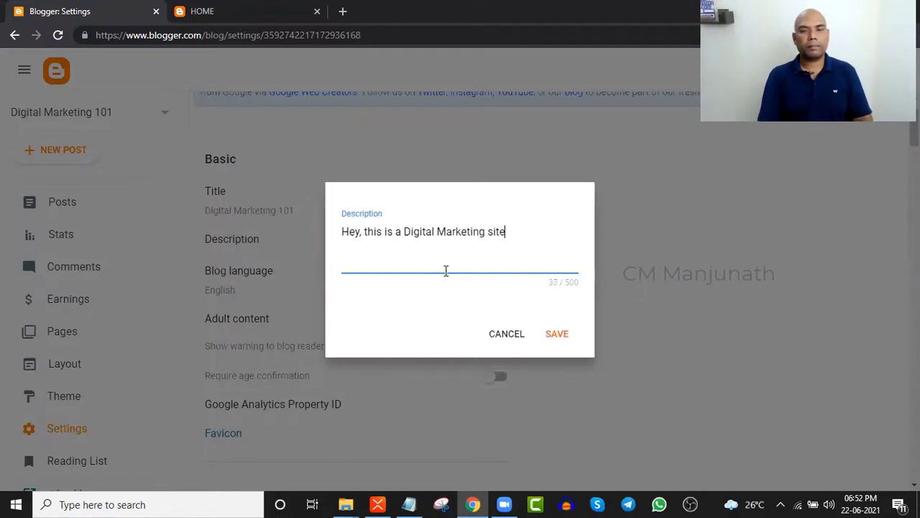
pyautogui.click(552, 333)
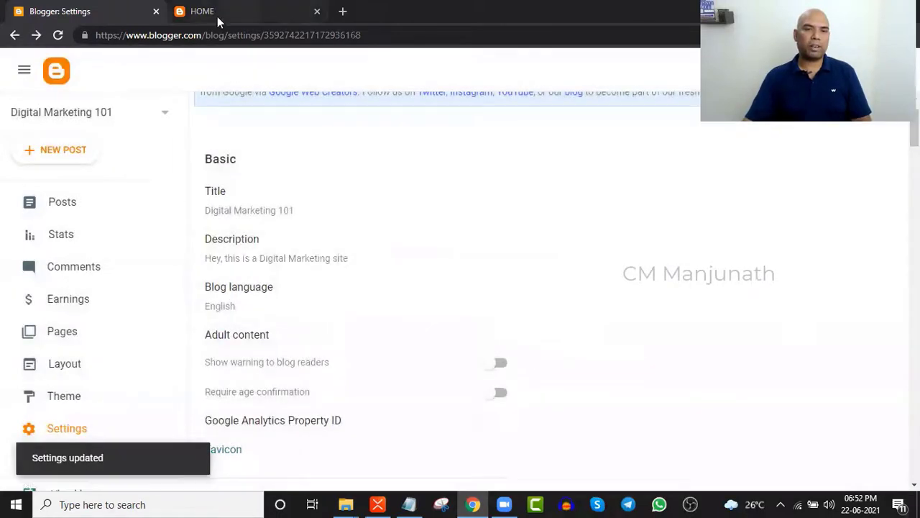
# - Confirm the description shows on the reloaded home page, then reopen it and select all its text
pyautogui.click(216, 17)
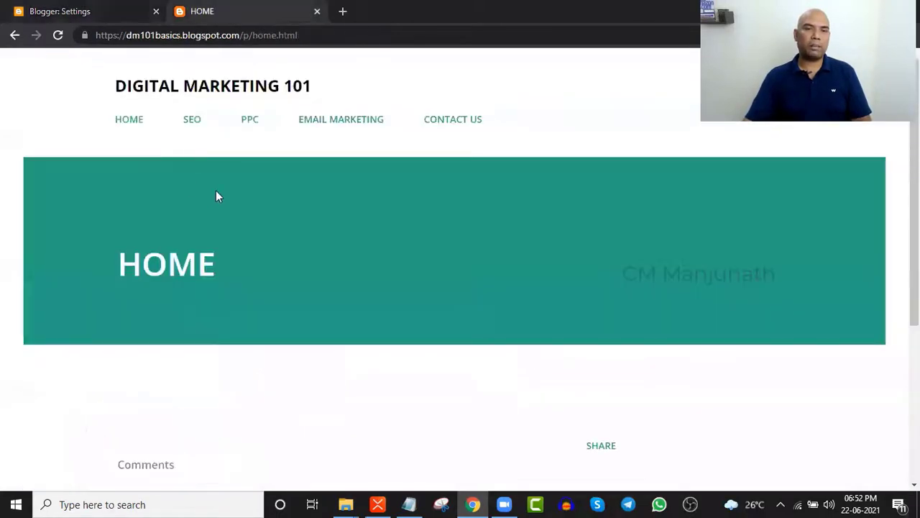
pyautogui.click(58, 34)
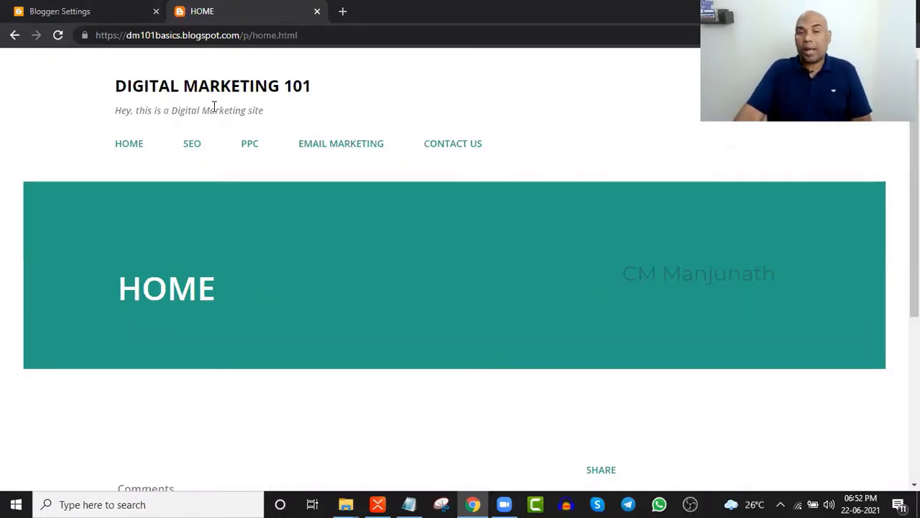
pyautogui.click(122, 13)
pyautogui.click(380, 254)
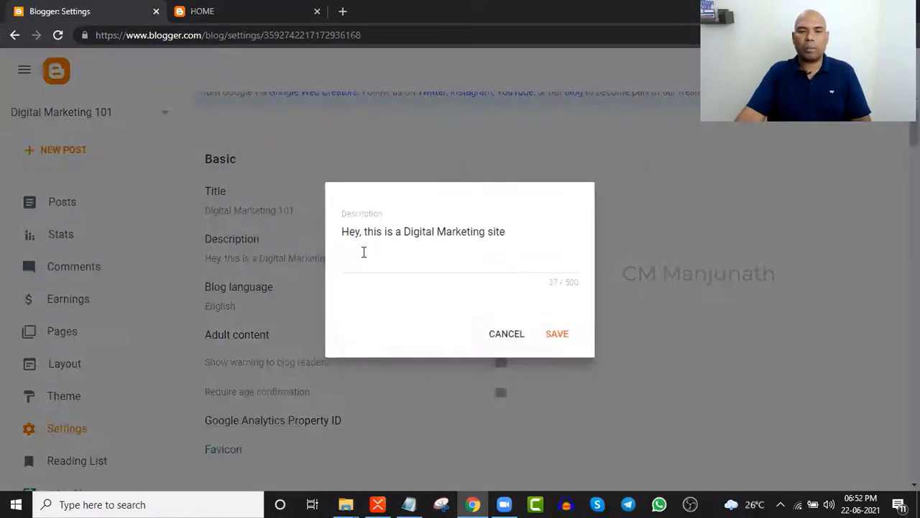
pyautogui.click(553, 242)
pyautogui.hotkey('ctrl', 'a')
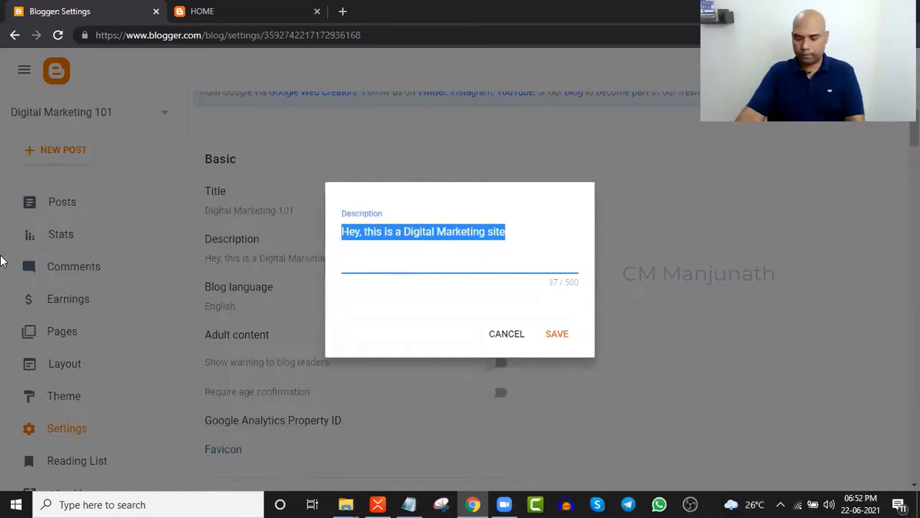
# - Delete the selected description text and save the description empty
pyautogui.press('BackSpace')
pyautogui.click(559, 332)
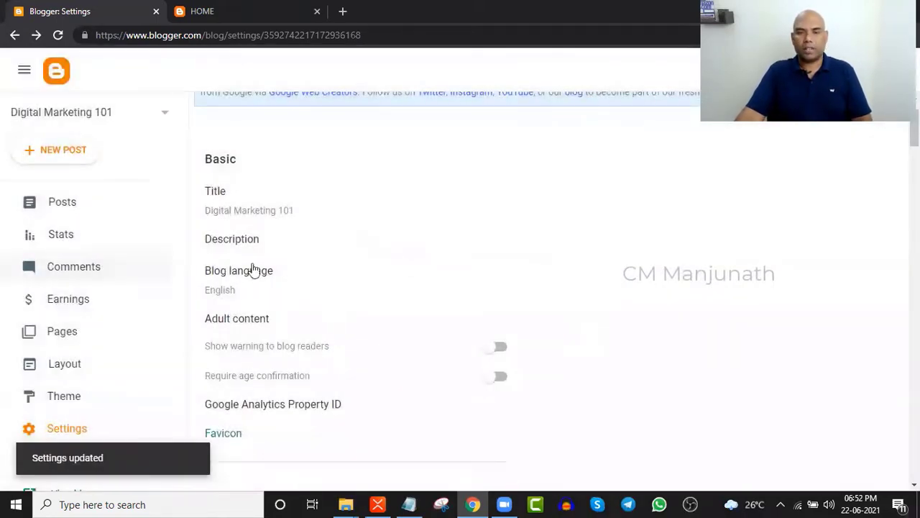
pyautogui.scroll(-1, 315, 264)
pyautogui.scroll(-1, 255, 209)
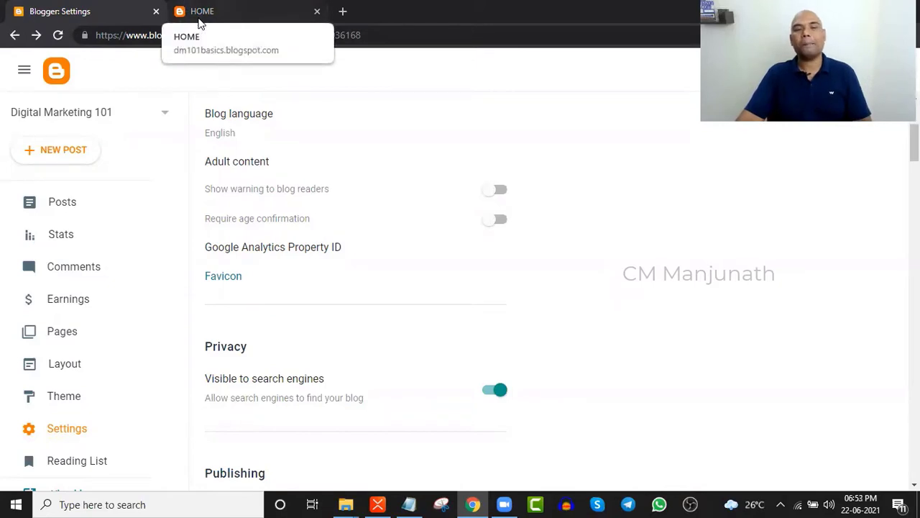
# - Open the Configure Favicon page in its own tab, briefly checking Gmail in a private tab
pyautogui.click(224, 278)
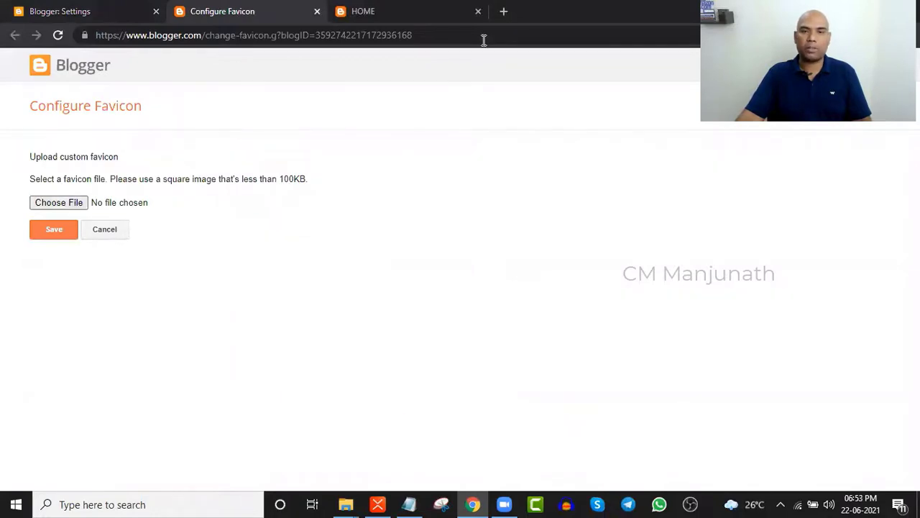
pyautogui.click(503, 16)
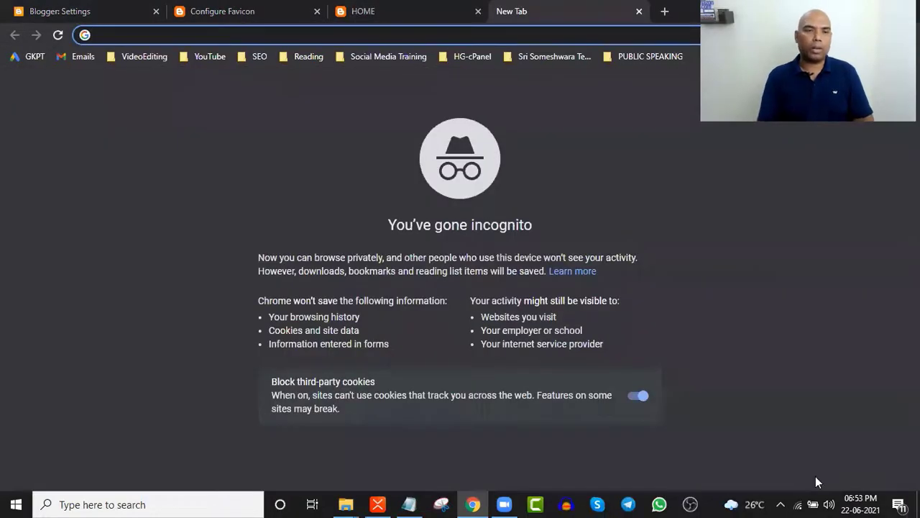
pyautogui.write('gmail.com')
pyautogui.press('Return')
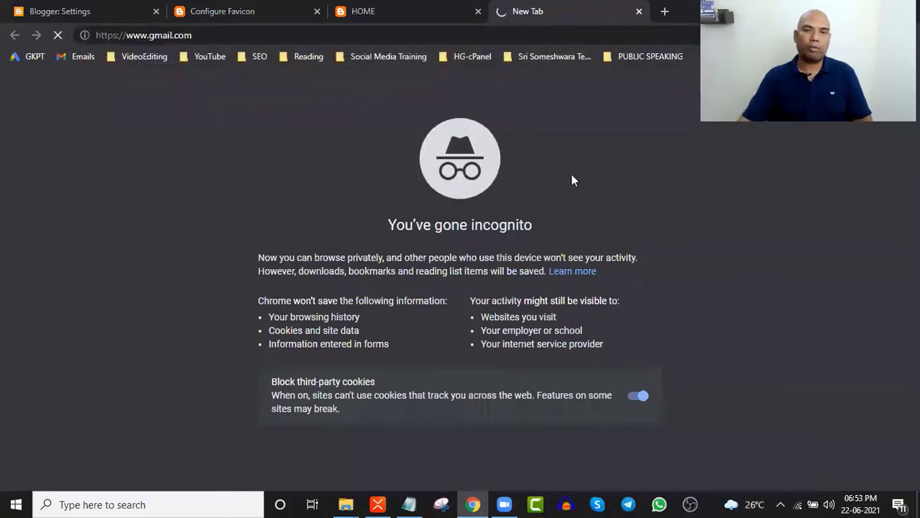
pyautogui.click(392, 13)
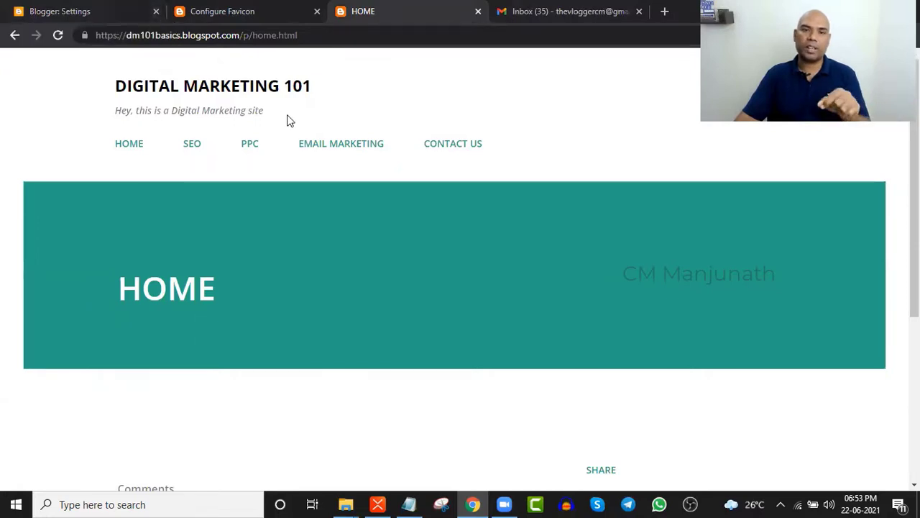
pyautogui.click(287, 9)
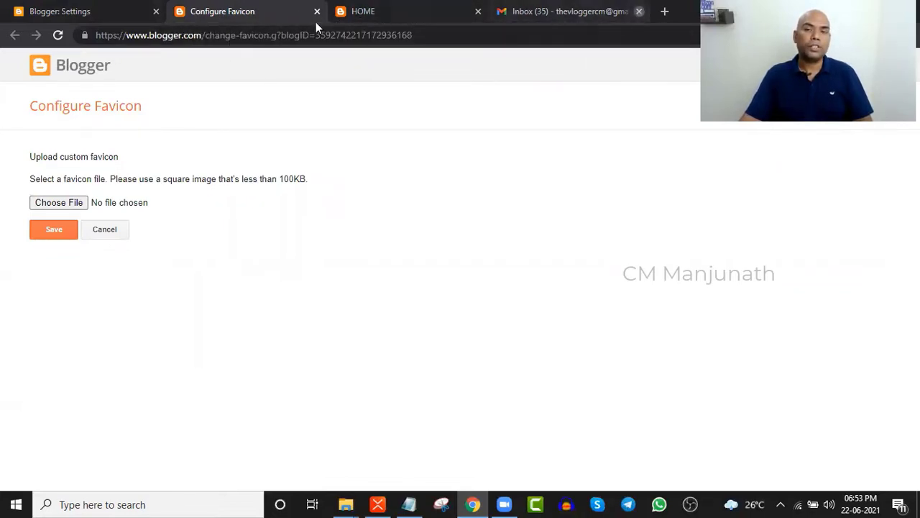
pyautogui.click(638, 12)
# - Upload the square PNG from Downloads as the favicon, save it, and return to Settings
pyautogui.click(60, 204)
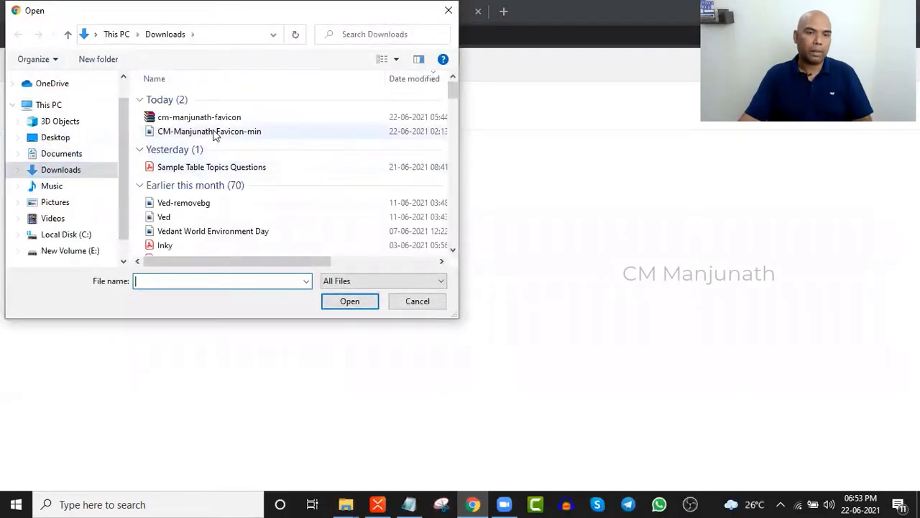
pyautogui.click(213, 132)
pyautogui.click(362, 307)
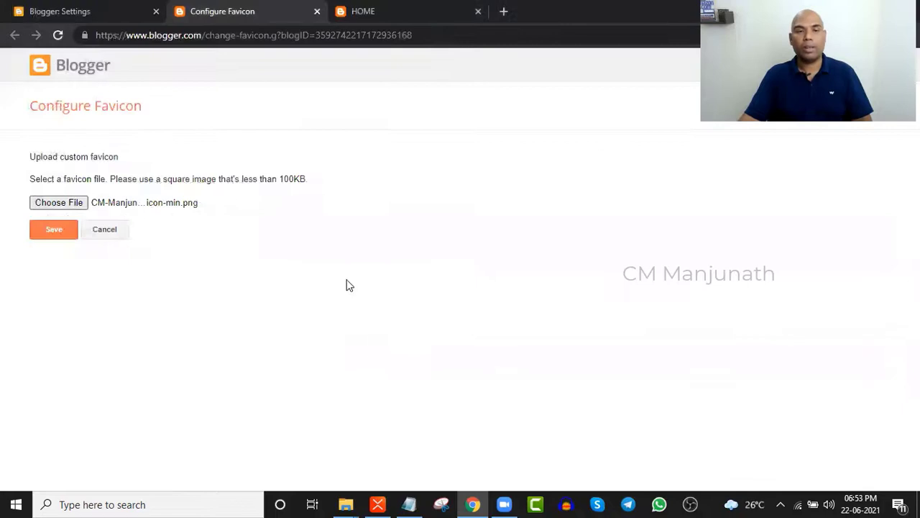
pyautogui.click(54, 230)
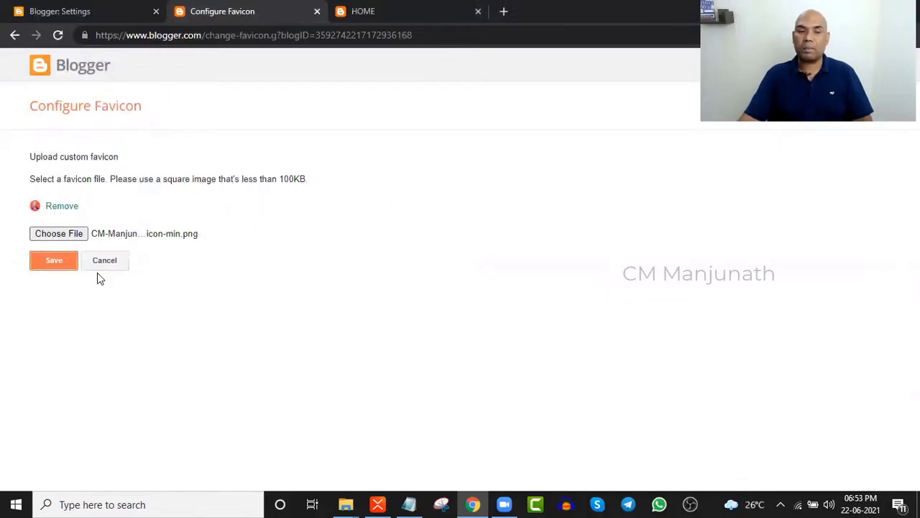
pyautogui.click(51, 268)
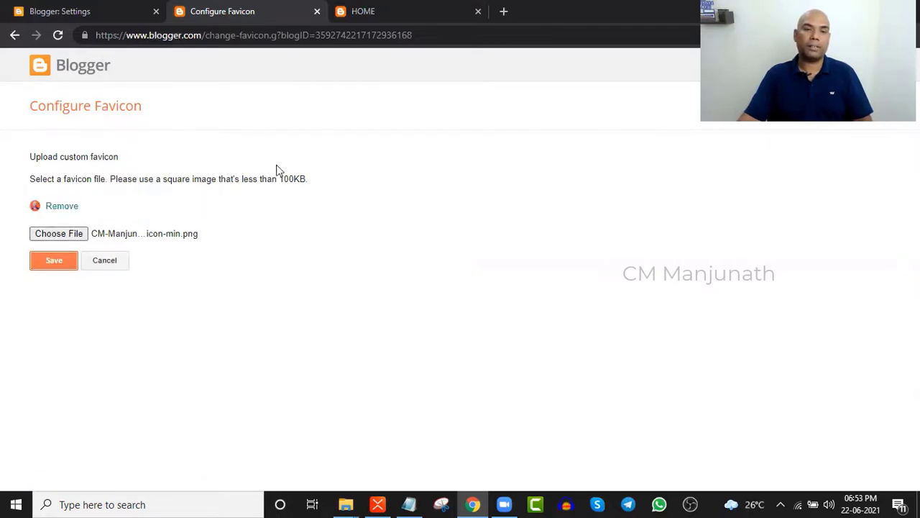
pyautogui.click(318, 14)
pyautogui.click(57, 13)
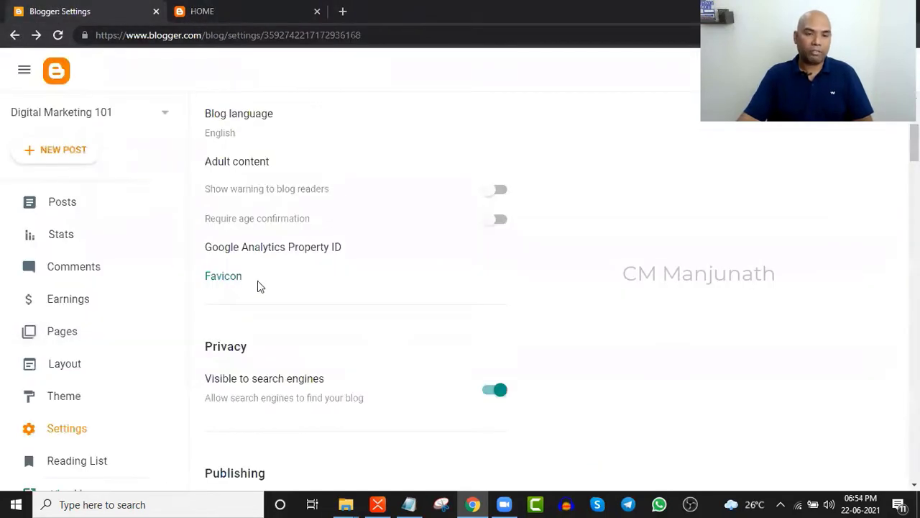
pyautogui.scroll(-3, 279, 253)
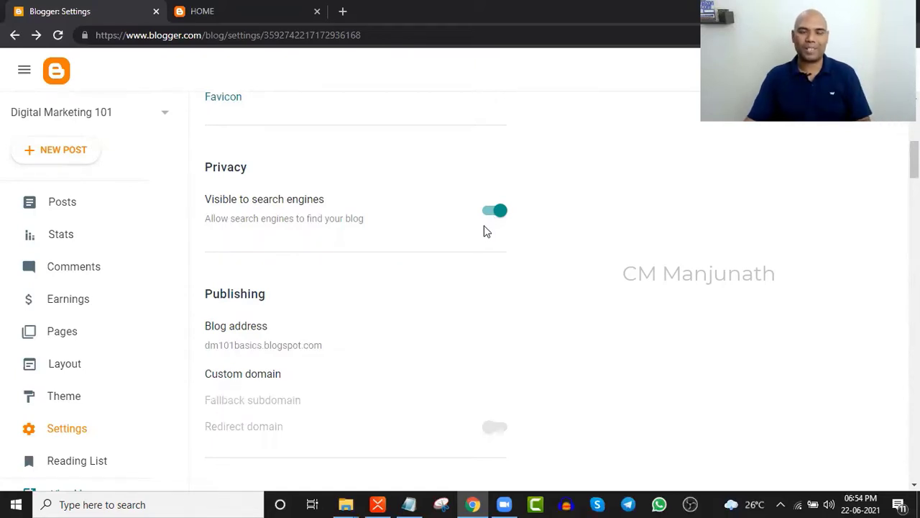
pyautogui.scroll(-2, 484, 229)
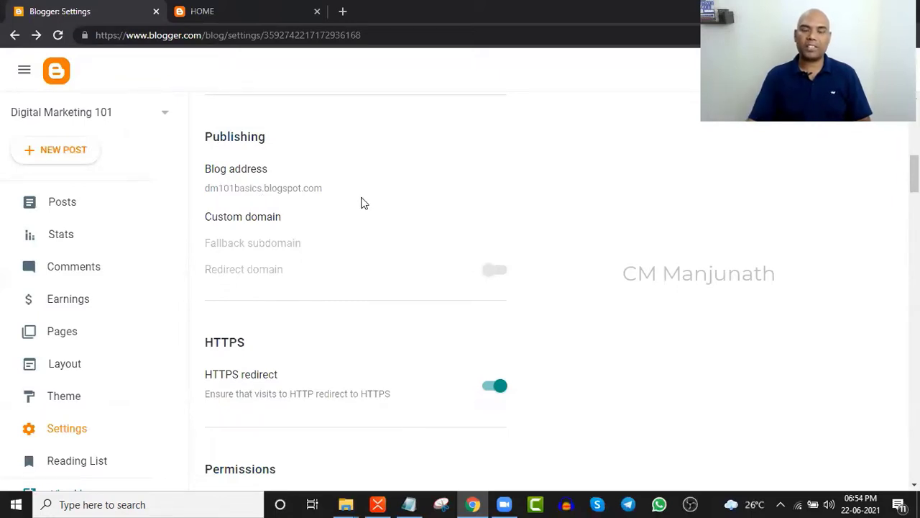
pyautogui.scroll(-1, 309, 209)
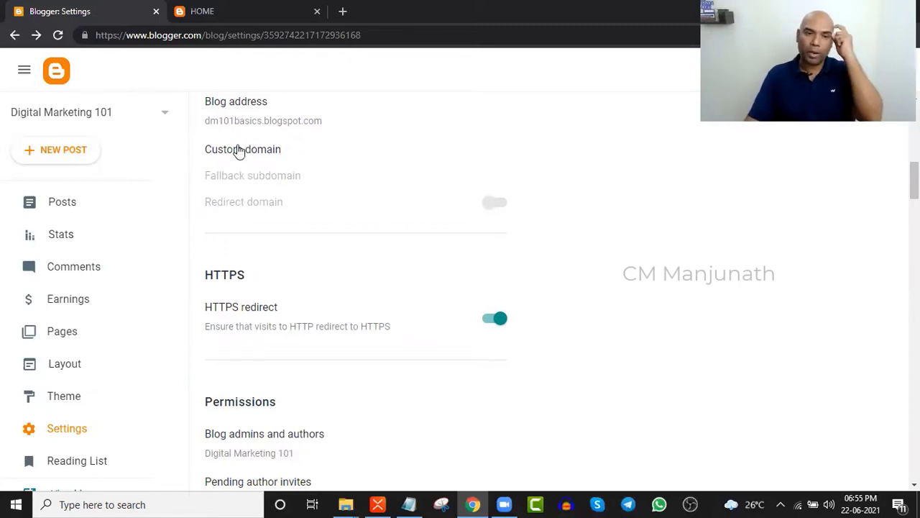
pyautogui.click(241, 149)
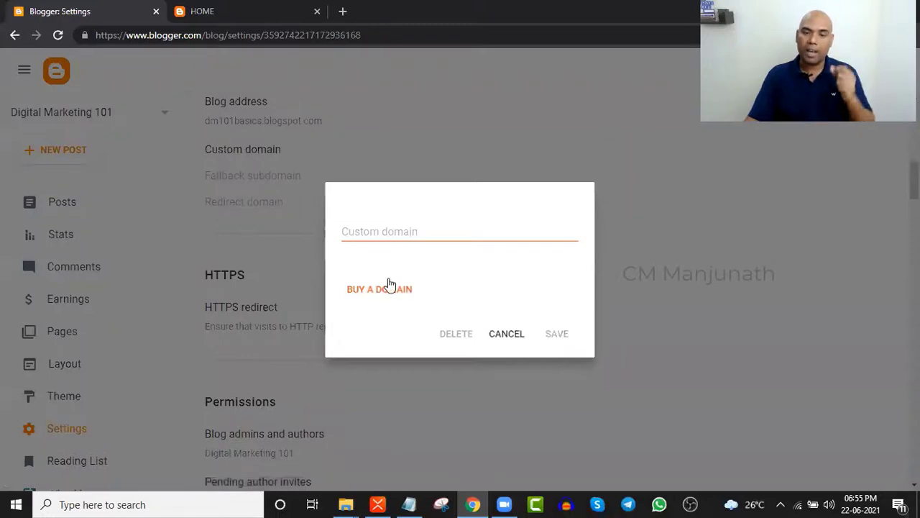
pyautogui.click(506, 333)
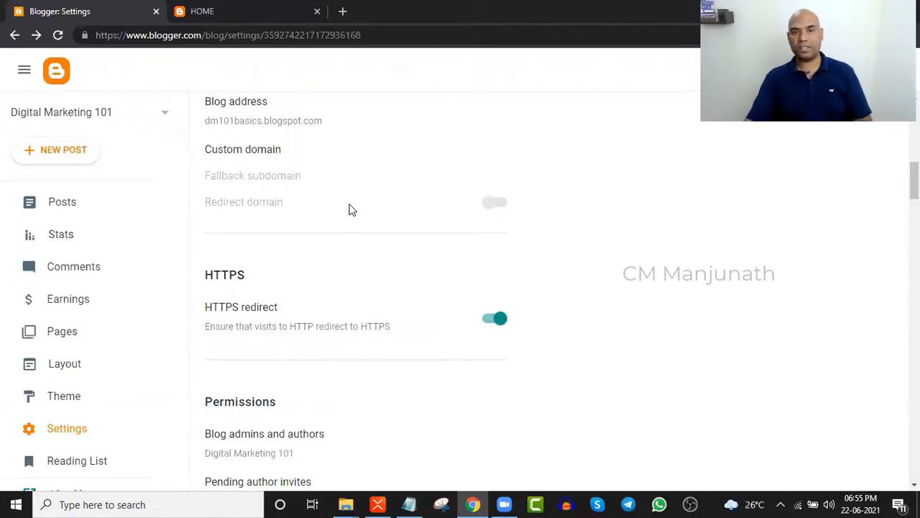
pyautogui.scroll(-1, 552, 215)
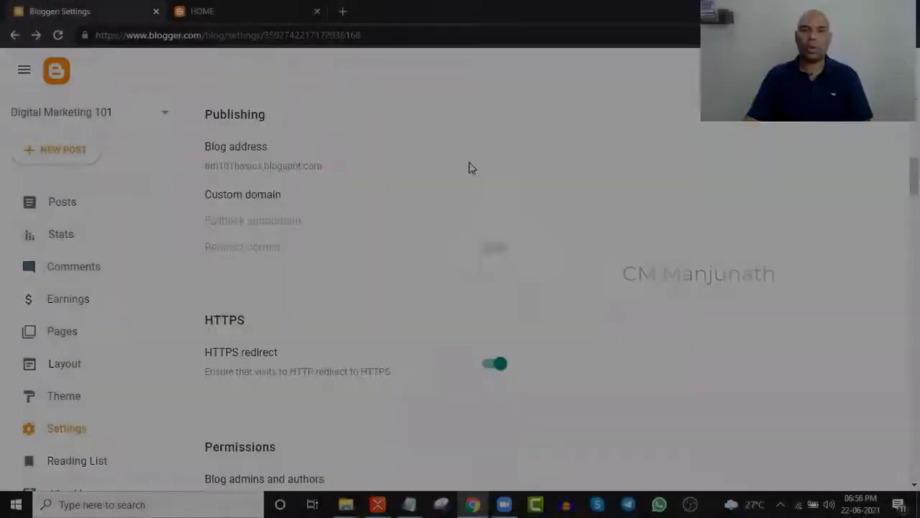
pyautogui.scroll(3, 470, 167)
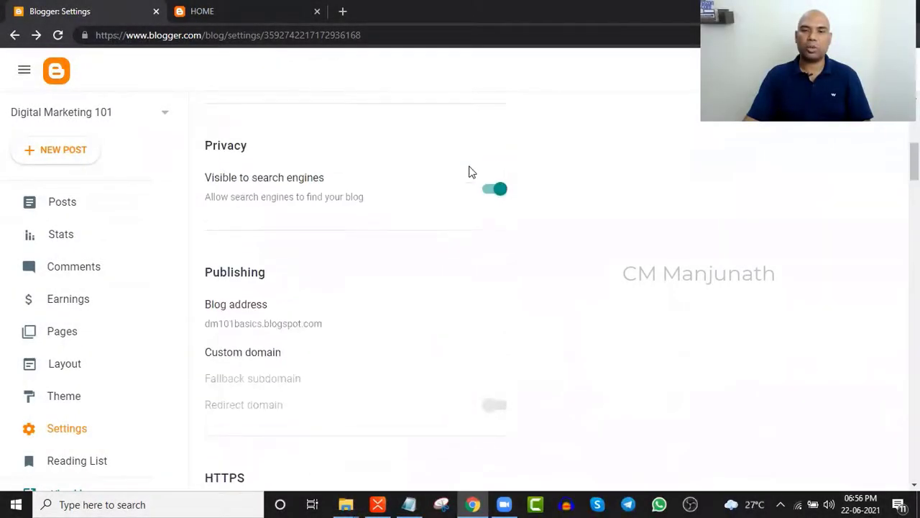
pyautogui.scroll(-5, 466, 266)
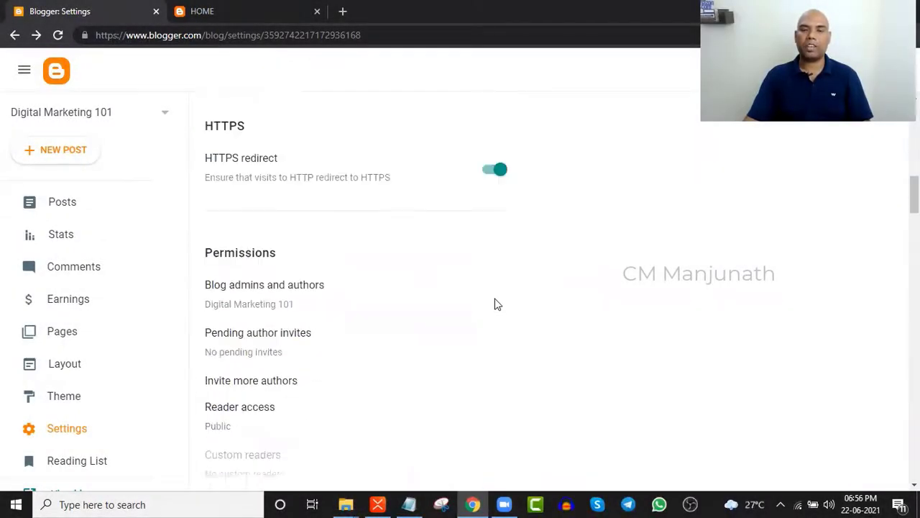
pyautogui.scroll(-1, 497, 304)
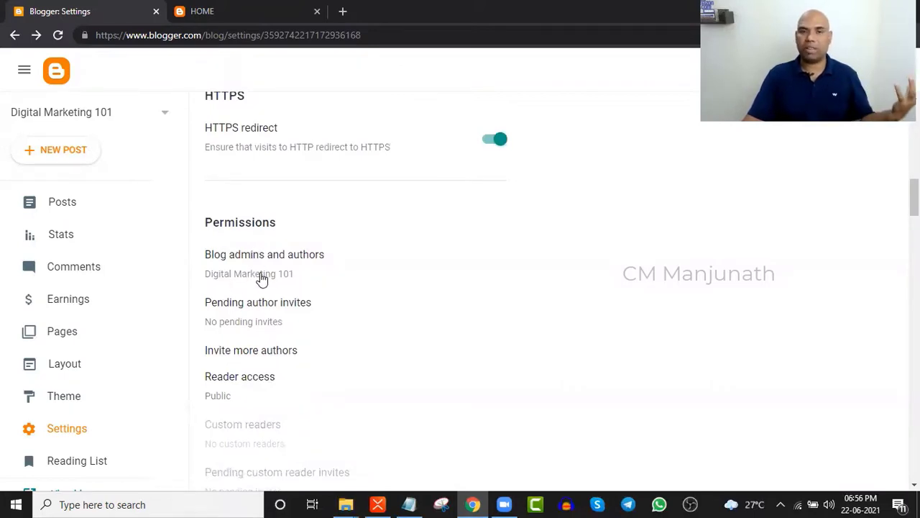
pyautogui.scroll(-1, 215, 315)
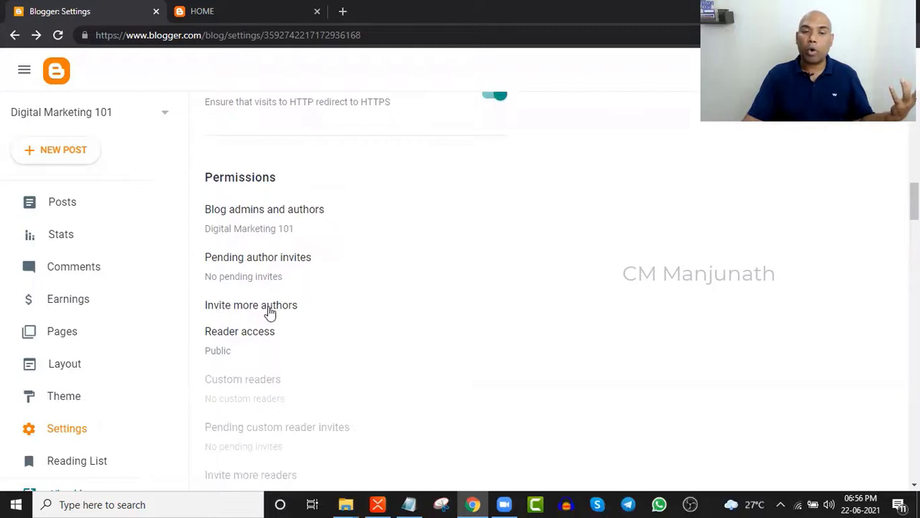
pyautogui.click(268, 317)
pyautogui.click(394, 270)
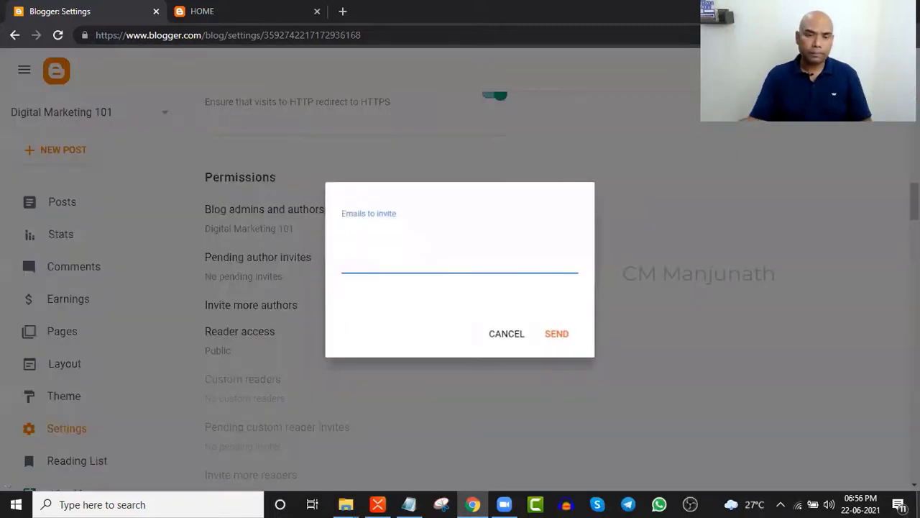
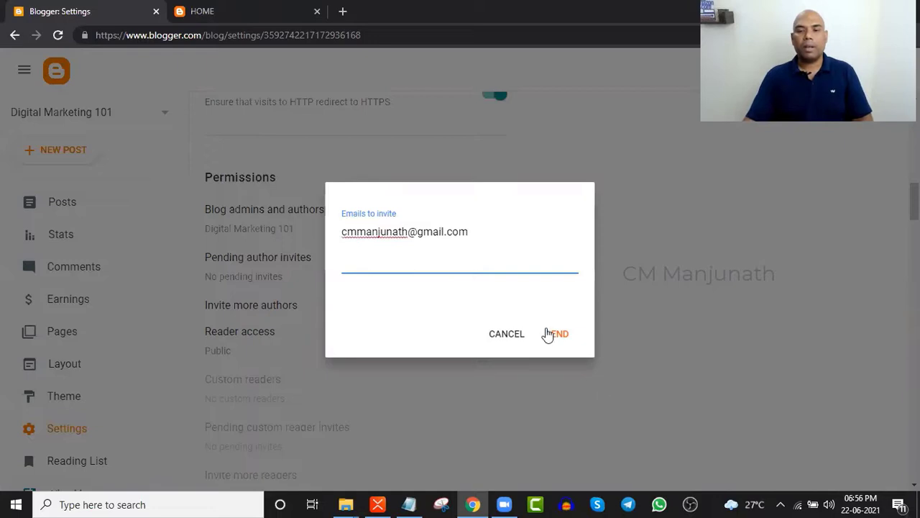
pyautogui.click(493, 339)
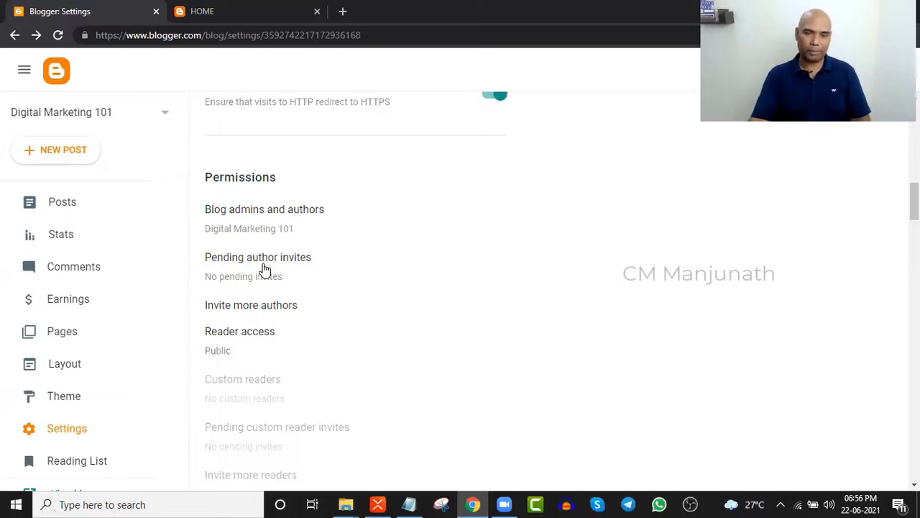
pyautogui.click(296, 277)
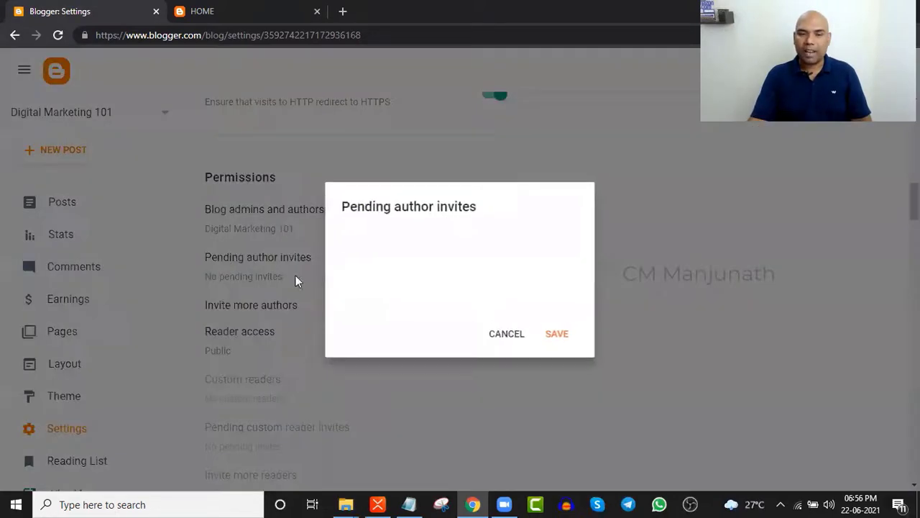
pyautogui.click(508, 336)
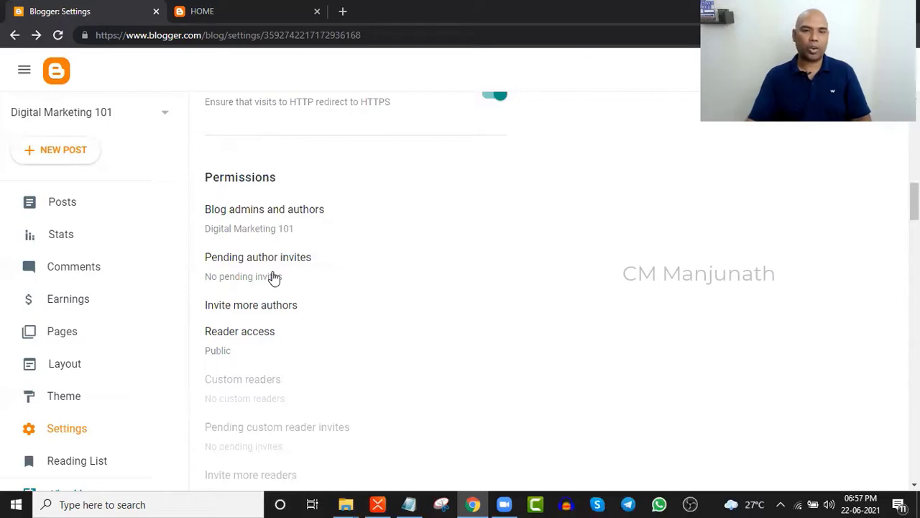
pyautogui.hotkey('alt', 'Tab')
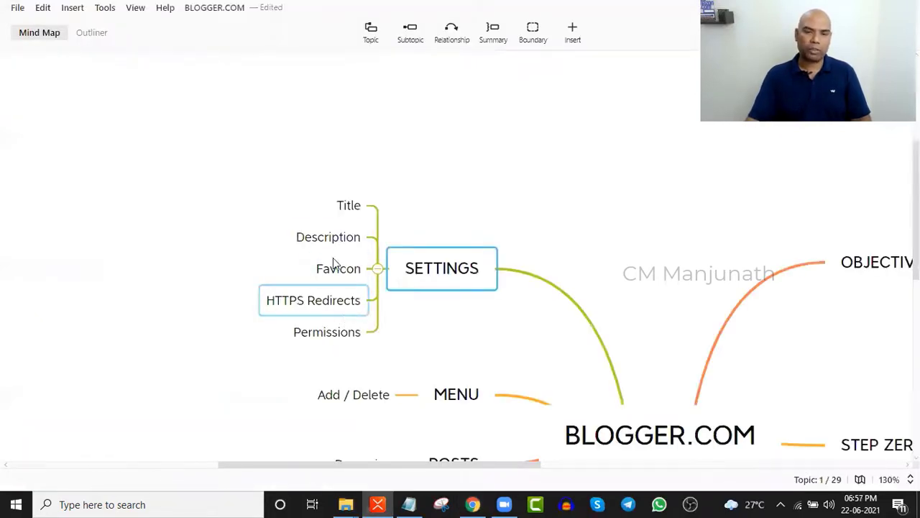
pyautogui.hotkey('alt', 'Tab')
pyautogui.scroll(-5, 421, 316)
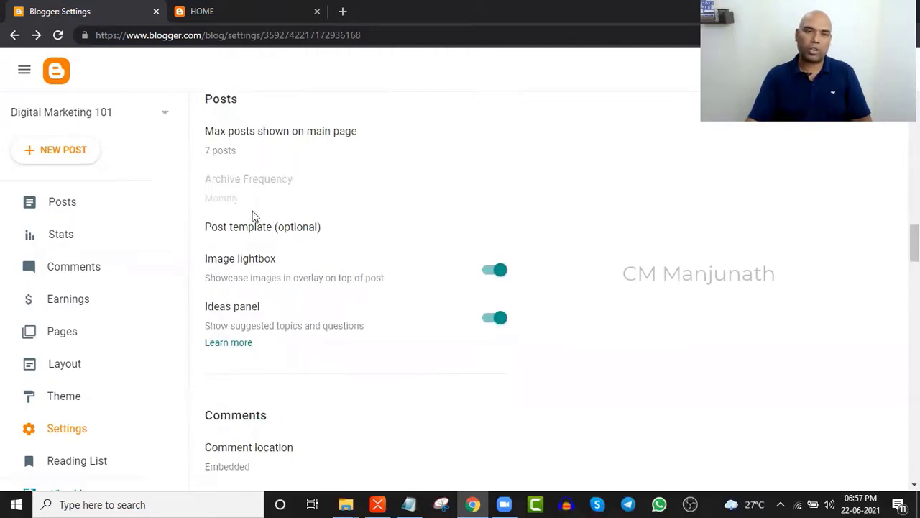
pyautogui.scroll(-2, 308, 266)
pyautogui.scroll(-2, 305, 292)
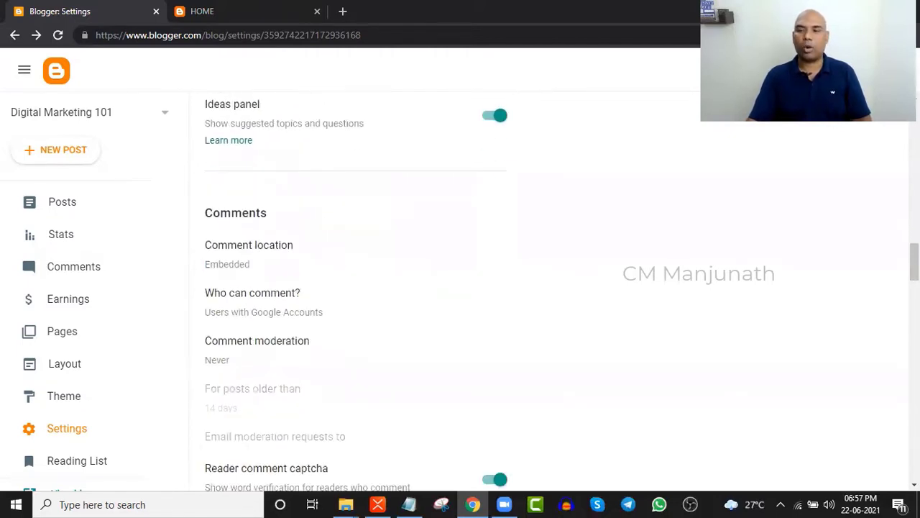
pyautogui.scroll(15, 460, 288)
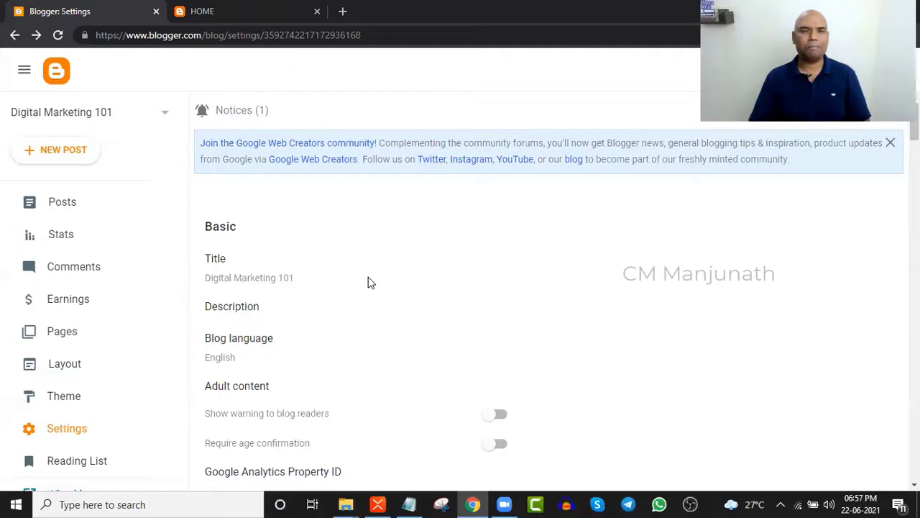
# - Review and reload the live Digital Marketing 101 home page, then switch back to XMind
pyautogui.click(291, 7)
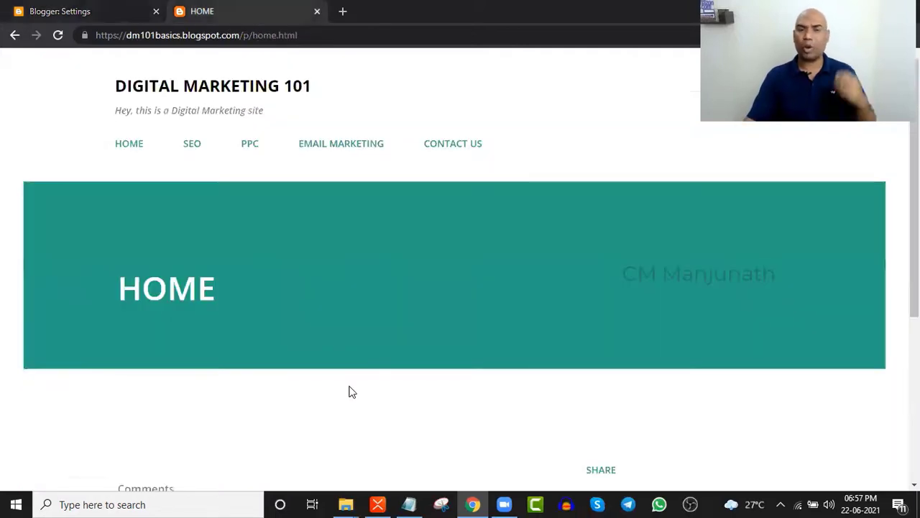
pyautogui.scroll(-4, 345, 295)
pyautogui.scroll(1, 333, 306)
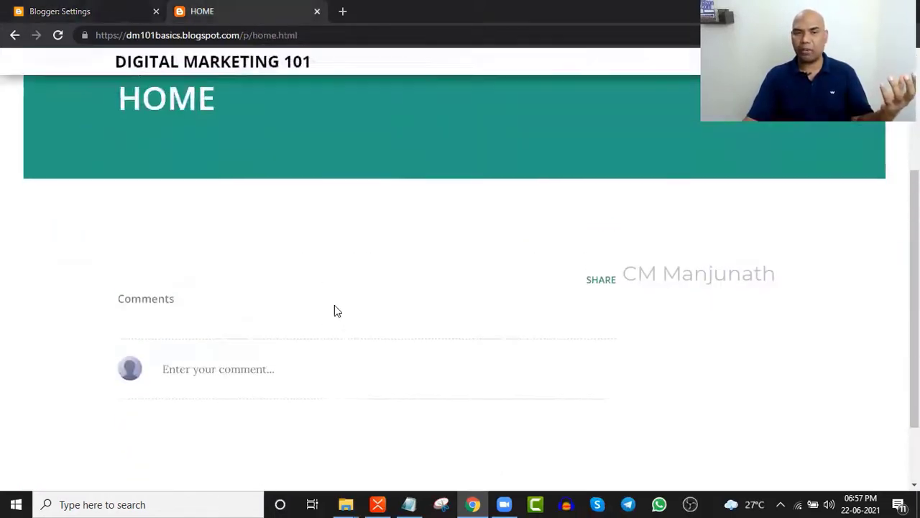
pyautogui.scroll(3, 335, 310)
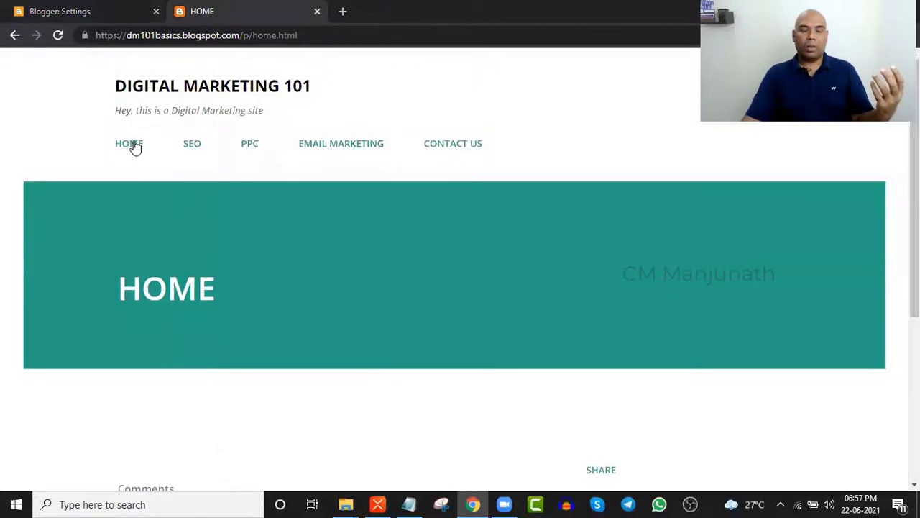
pyautogui.click(133, 146)
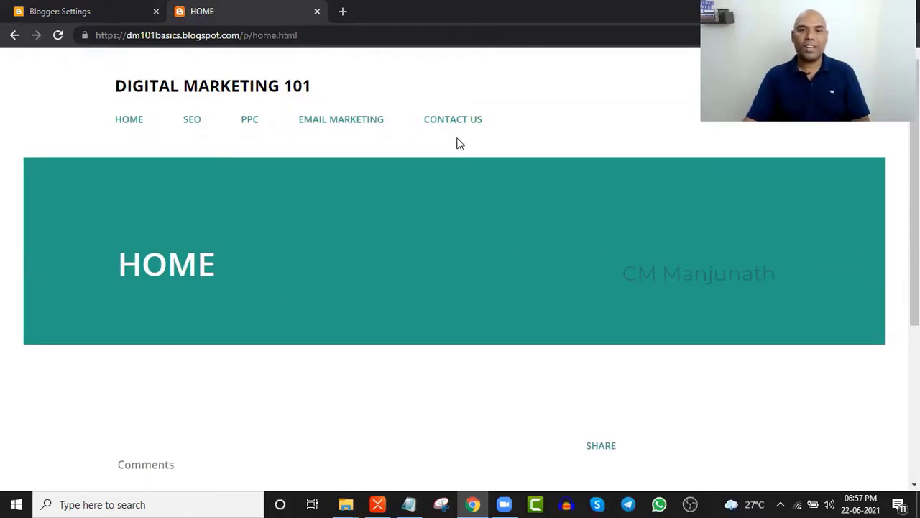
pyautogui.hotkey('alt', 'Tab')
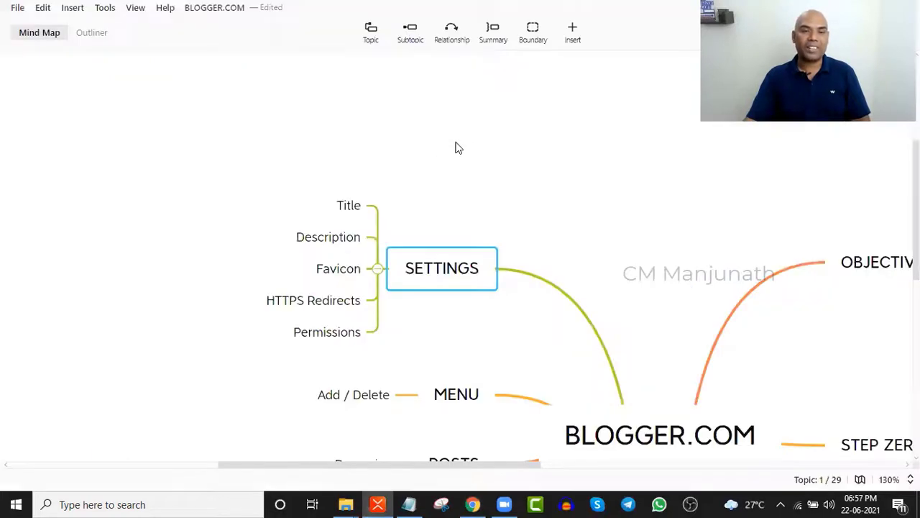
pyautogui.scroll(-3, 624, 316)
pyautogui.click(658, 327)
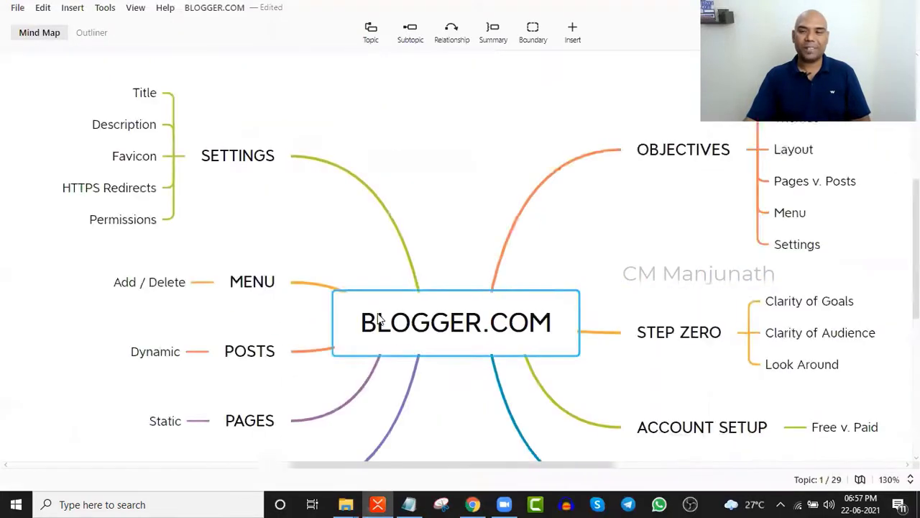
pyautogui.scroll(-1, 664, 335)
pyautogui.scroll(3, 711, 240)
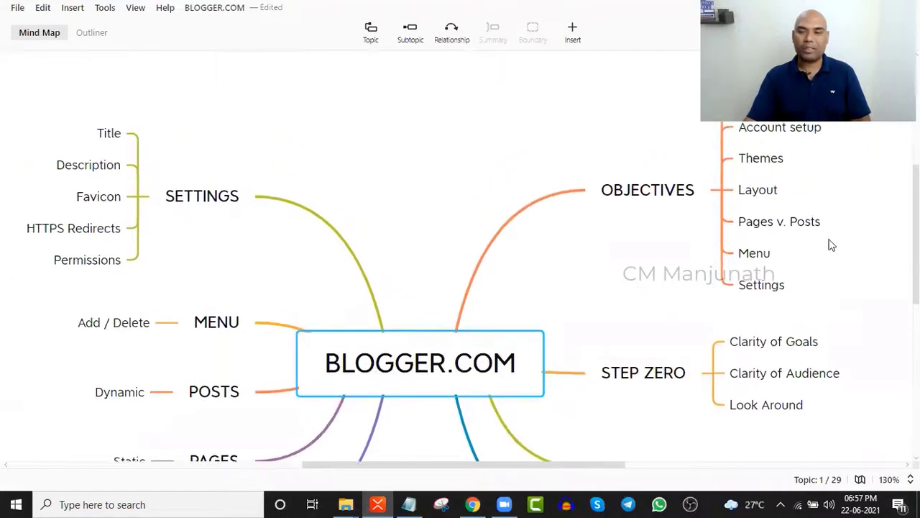
pyautogui.scroll(-3, 805, 315)
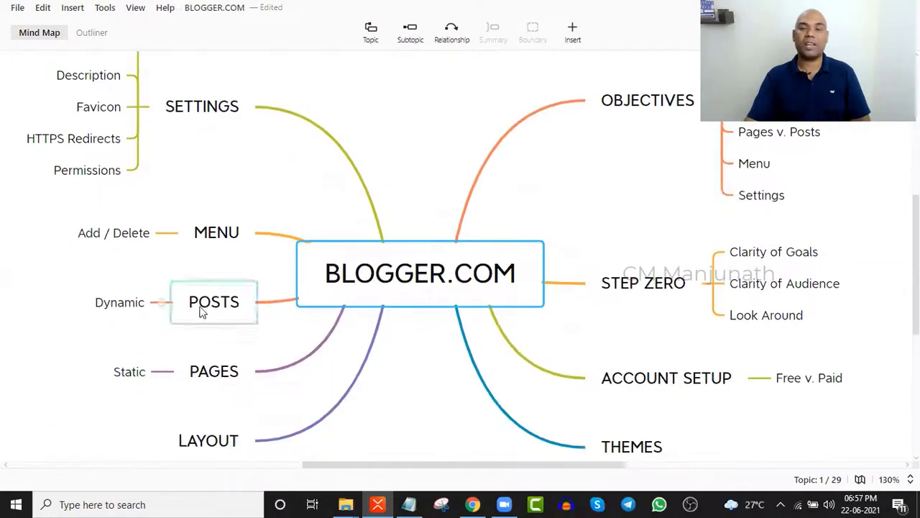